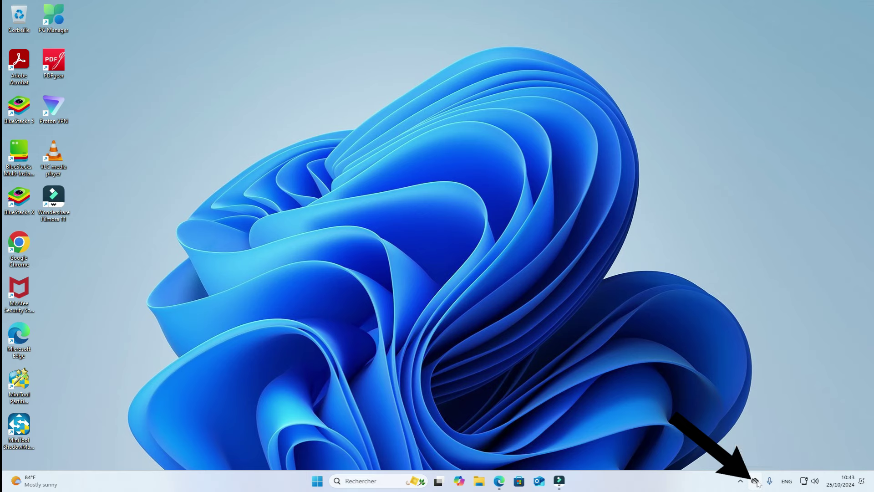
- Check OneDrive's sign-in status, then open google.com in a new Edge window
{"action": "left_click", "coordinate": [755, 481]}
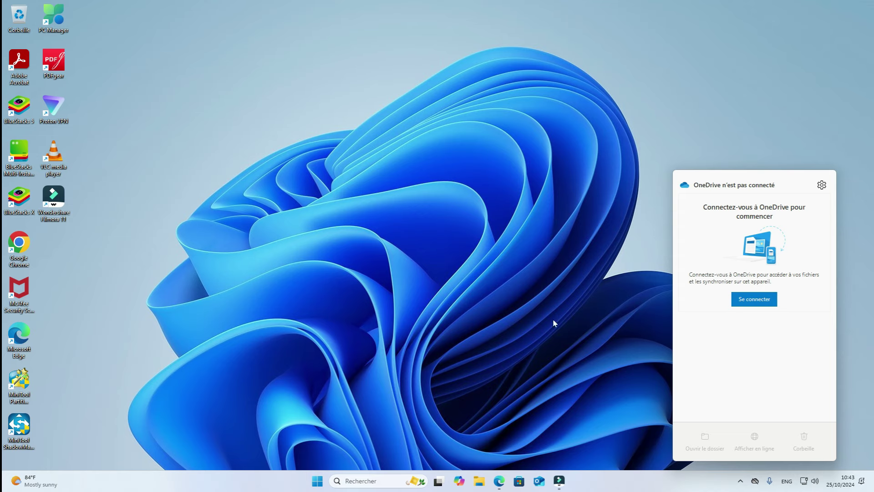
{"action": "left_click", "coordinate": [501, 280]}
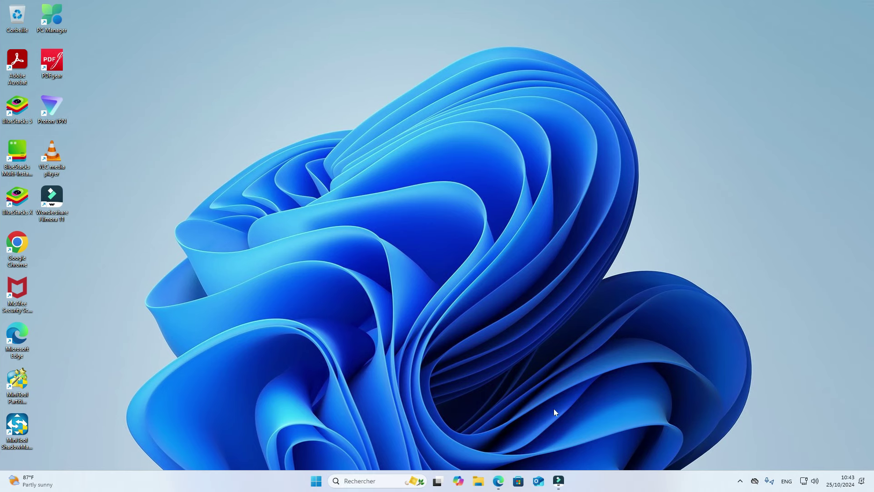
{"action": "left_click", "coordinate": [501, 483]}
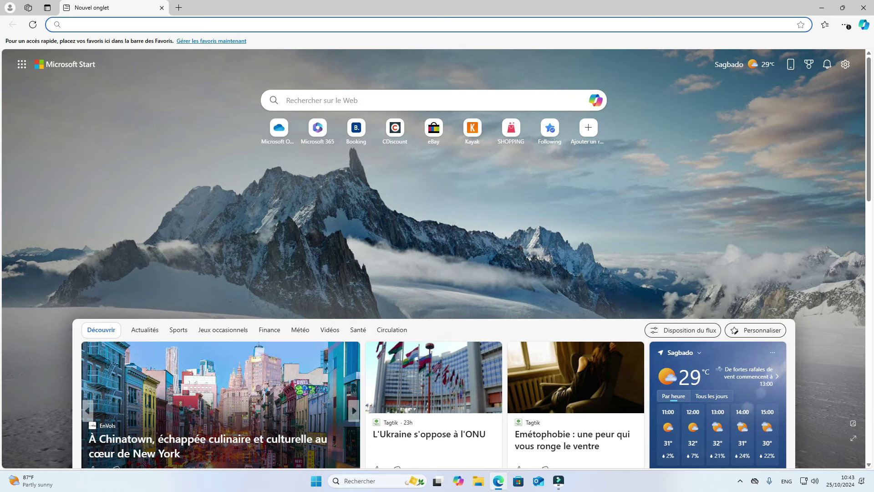
{"action": "left_click", "coordinate": [214, 22]}
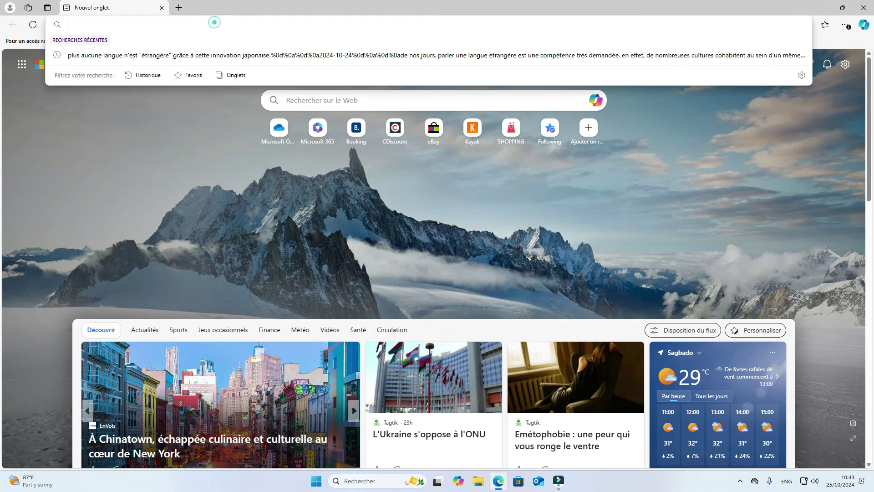
{"action": "type", "text": "google.com"}
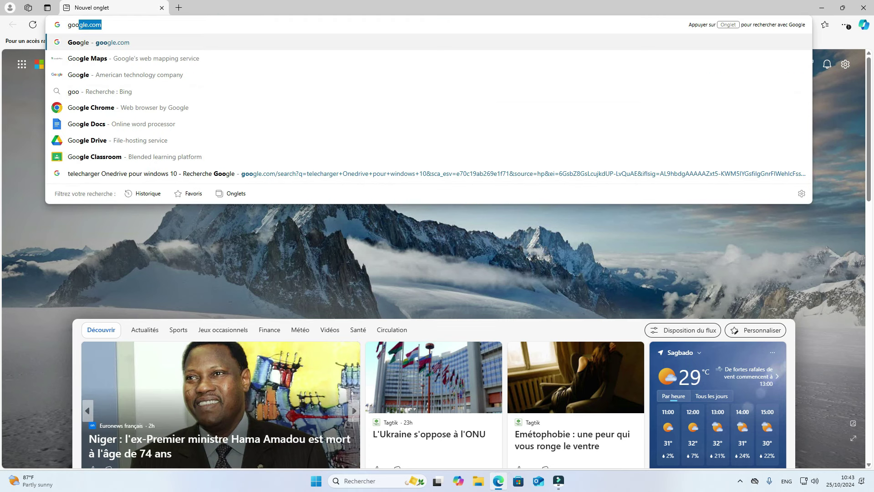
{"action": "key", "text": "Return"}
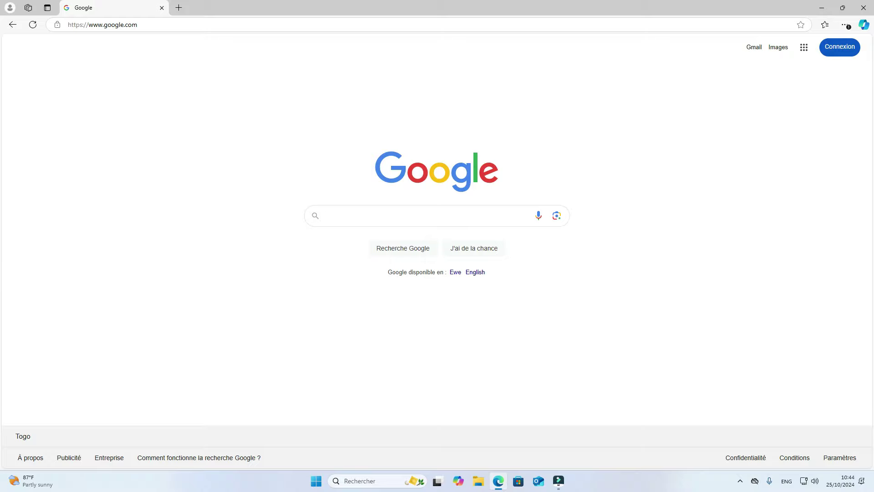
- Search Google for 'telecharger onedrive pour windows 10'
{"action": "left_click", "coordinate": [344, 217]}
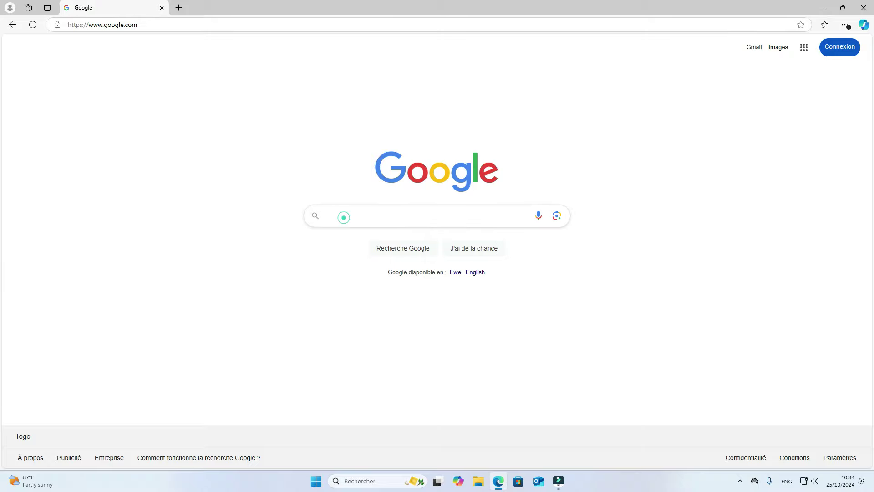
{"action": "type", "text": "telech"}
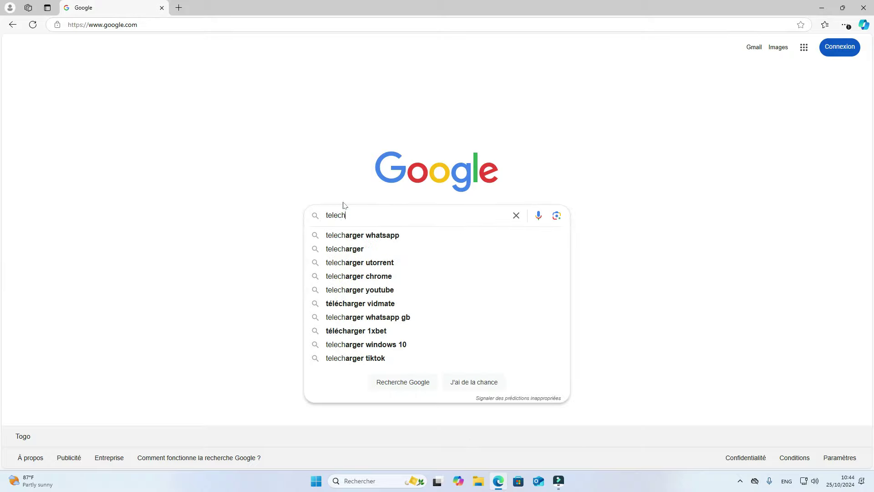
{"action": "type", "text": "arger onedrive po"}
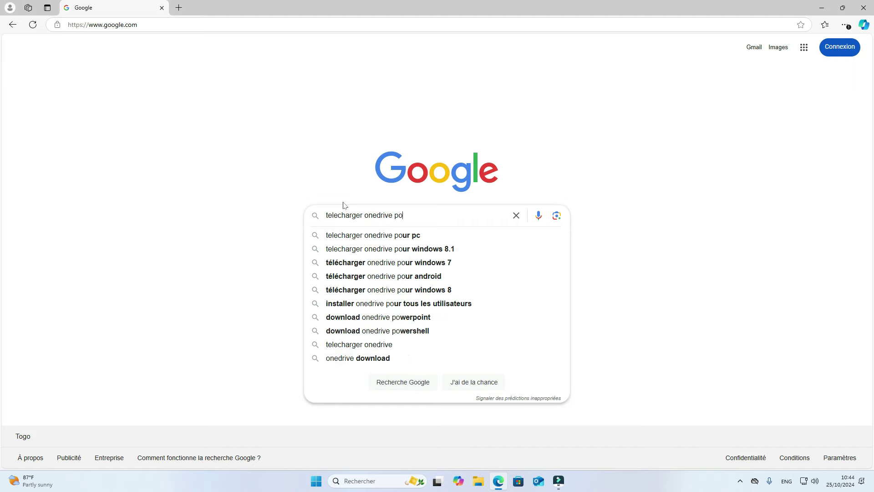
{"action": "type", "text": "ur windows"}
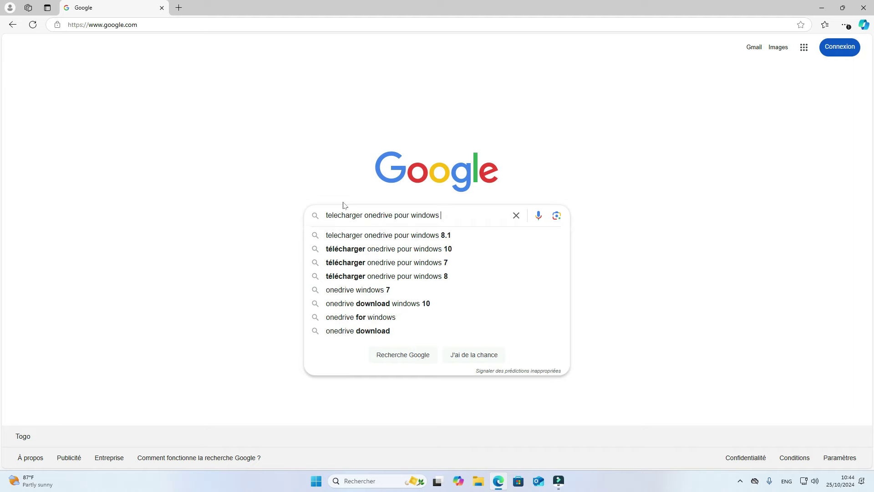
{"action": "type", "text": " 10"}
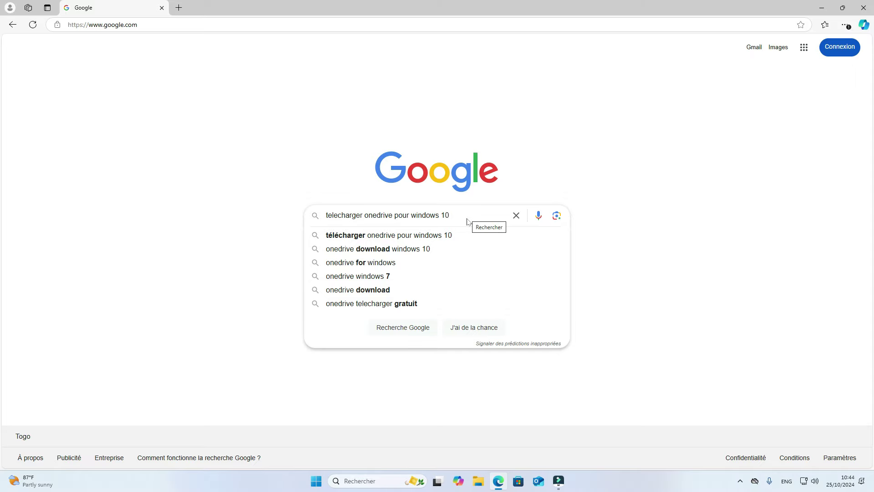
{"action": "key", "text": "Return"}
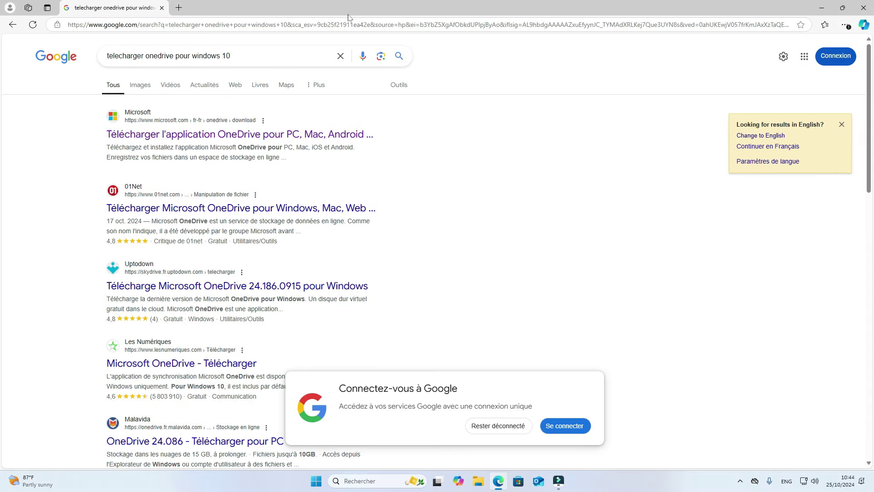
{"action": "scroll", "coordinate": [247, 187], "scroll_direction": "down", "scroll_amount": 5}
{"action": "scroll", "coordinate": [247, 188], "scroll_direction": "down", "scroll_amount": 2}
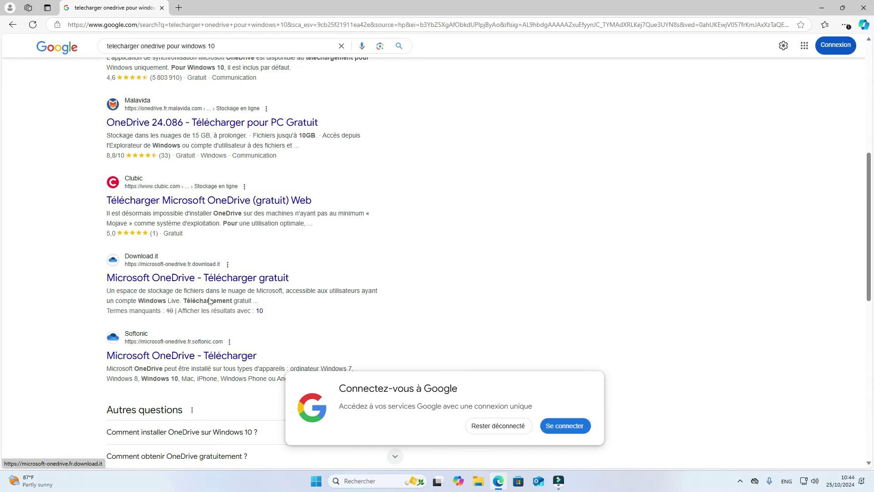
{"action": "scroll", "coordinate": [230, 296], "scroll_direction": "down", "scroll_amount": 4}
{"action": "scroll", "coordinate": [230, 298], "scroll_direction": "up", "scroll_amount": 10}
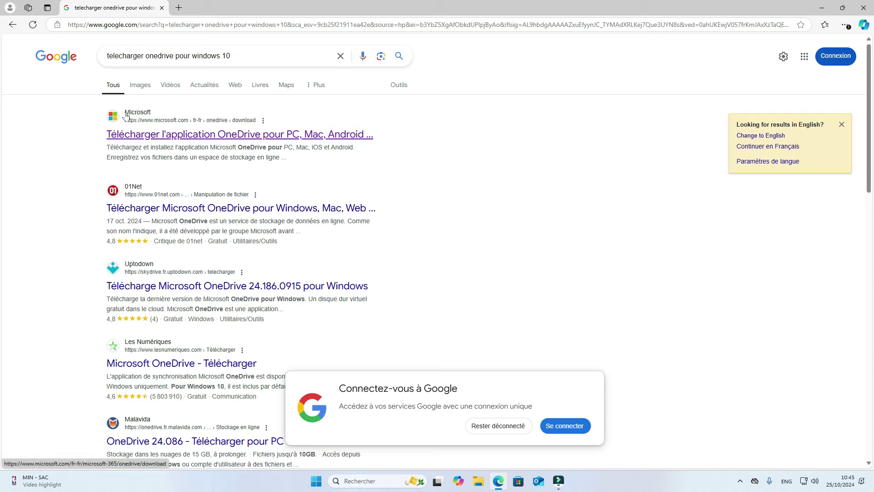
- Open Microsoft's OneDrive download page from the results and download OneDriveSetup.exe with Téléchargez
{"action": "left_click", "coordinate": [160, 137]}
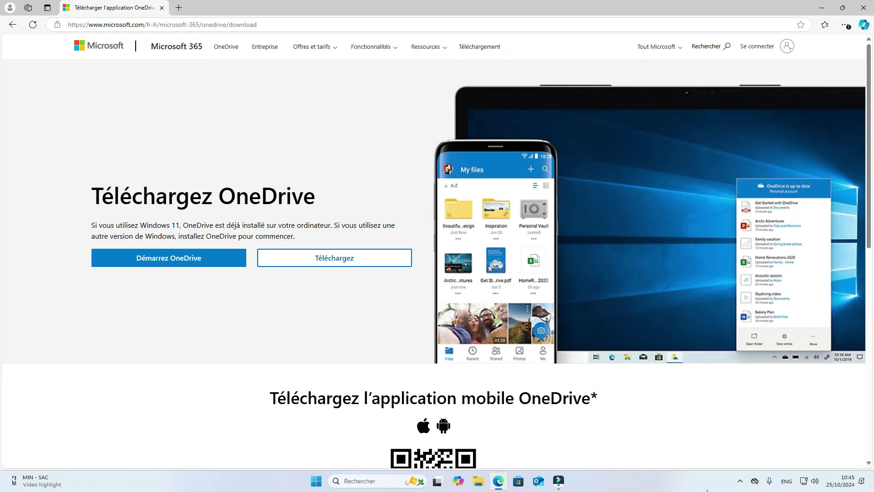
{"action": "left_click", "coordinate": [344, 261]}
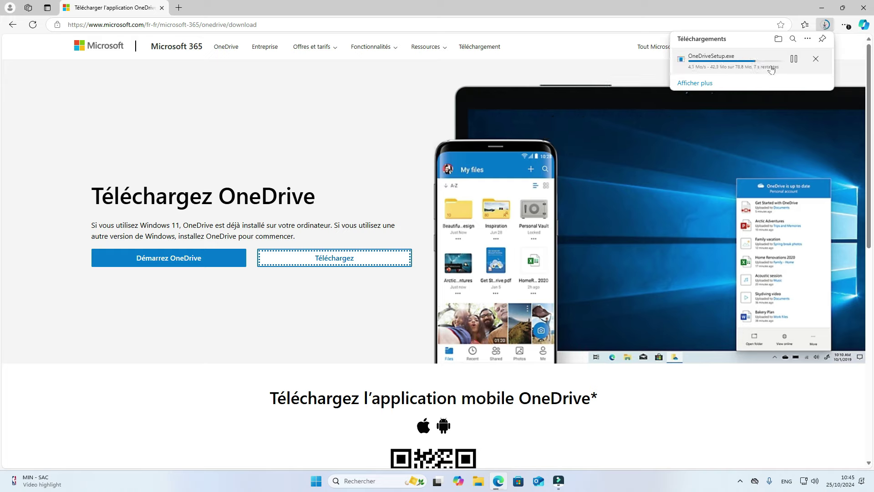
- Show the downloaded OneDriveSetup.exe in File Explorer's Téléchargements folder
{"action": "mouse_move", "coordinate": [790, 63]}
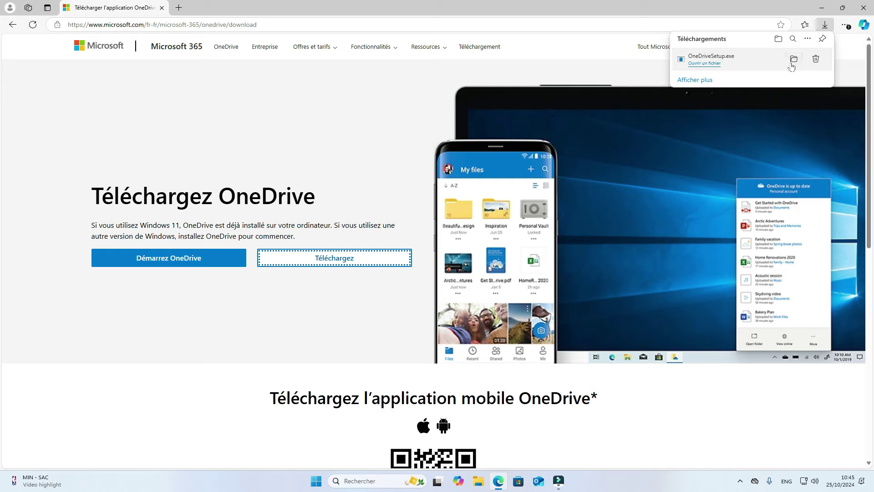
{"action": "left_click", "coordinate": [794, 61]}
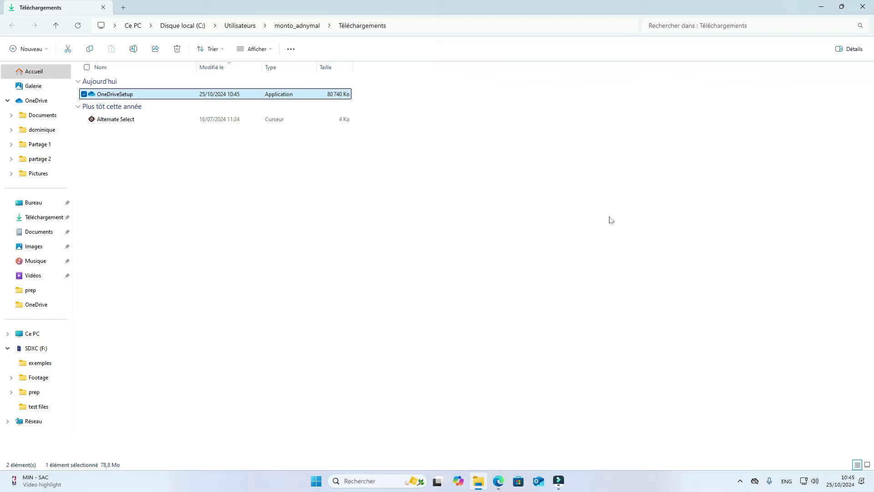
- Deselect OneDriveSetup.exe in Téléchargements and switch back to Edge's OneDrive download page
{"action": "left_click", "coordinate": [605, 241]}
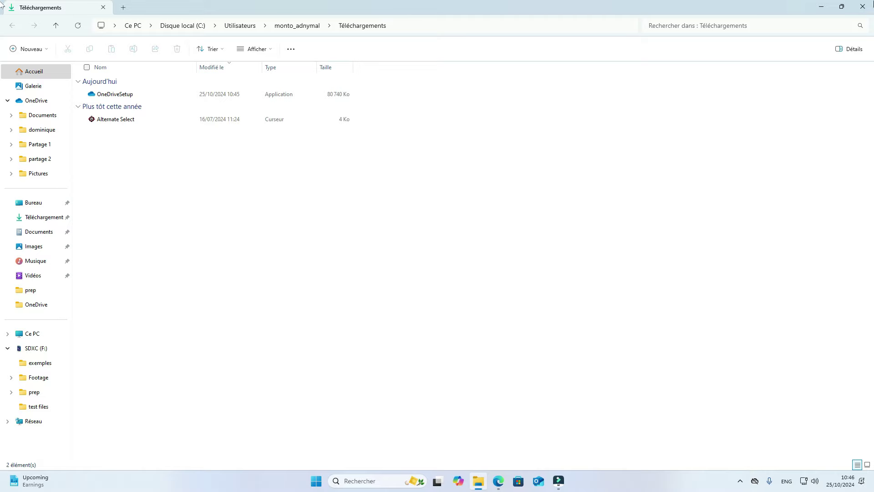
{"action": "key", "text": "alt+Tab"}
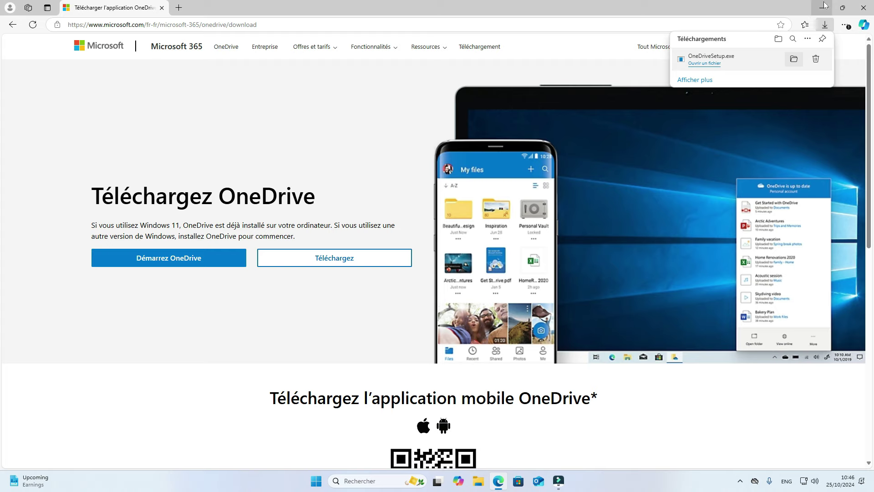
- Open a new tab, then close the Edge window to reveal the desktop
{"action": "left_click", "coordinate": [179, 7]}
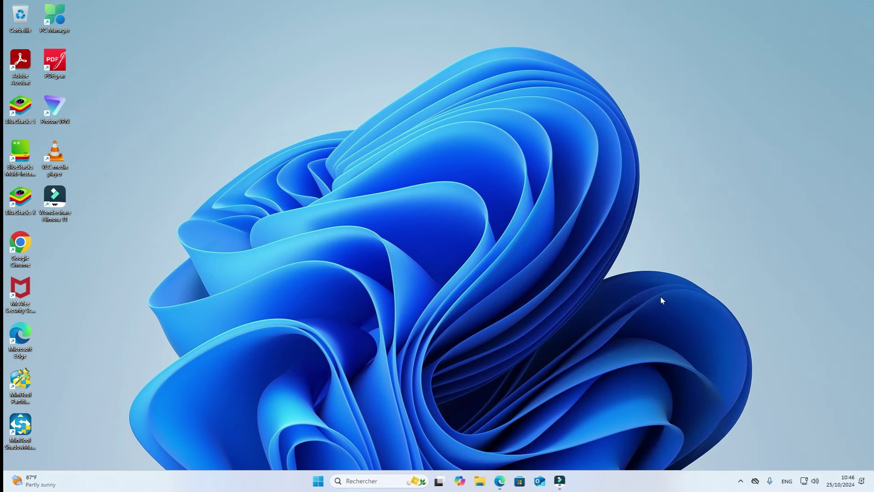
- Relaunch Edge and go to onedrive.com
{"action": "left_click", "coordinate": [499, 482]}
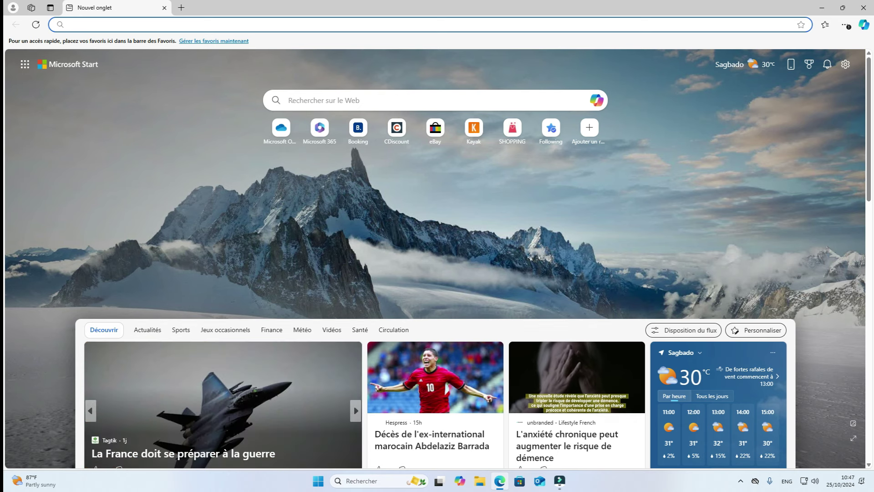
{"action": "type", "text": "onedrive"}
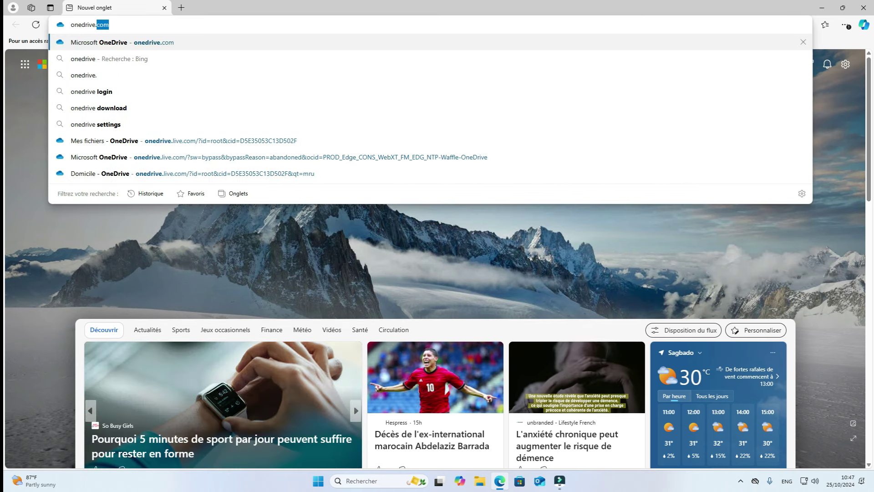
{"action": "type", "text": ".com"}
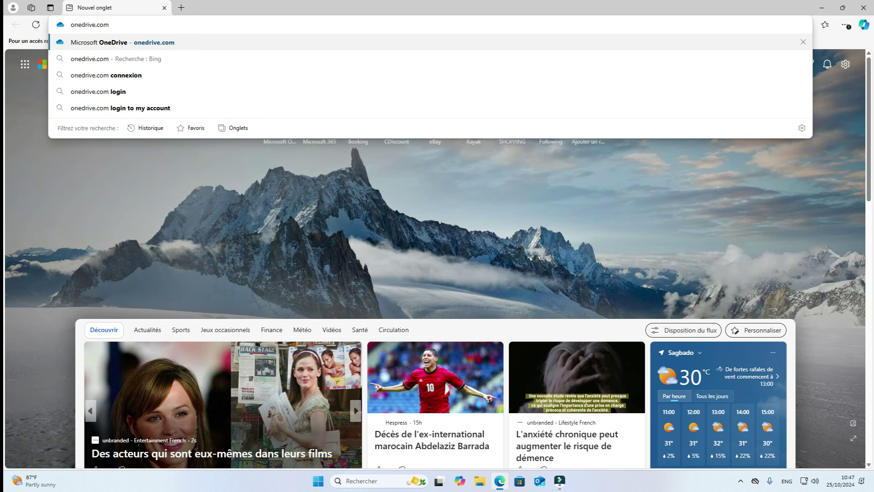
{"action": "key", "text": "Return"}
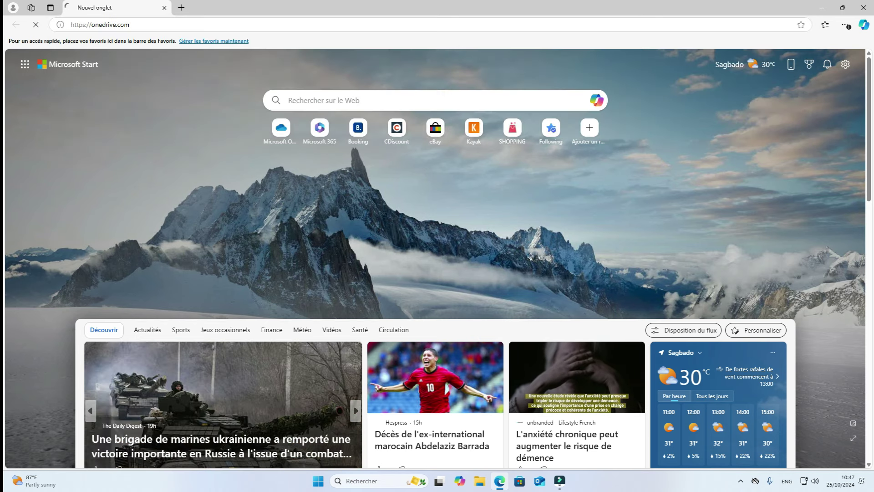
- Go to the OneDrive page footer and open the 'English (United States)' locale chooser
{"action": "scroll", "coordinate": [802, 182], "scroll_direction": "down", "scroll_amount": 8}
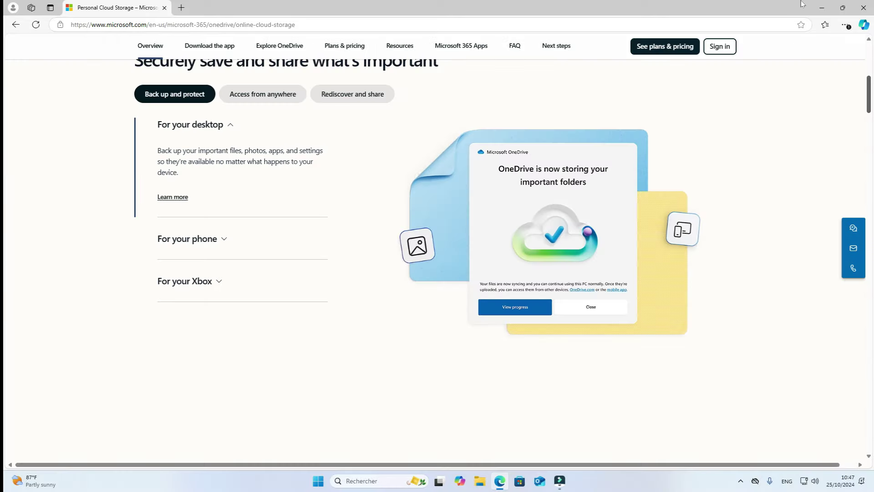
{"action": "scroll", "coordinate": [811, 4], "scroll_direction": "down", "scroll_amount": 2}
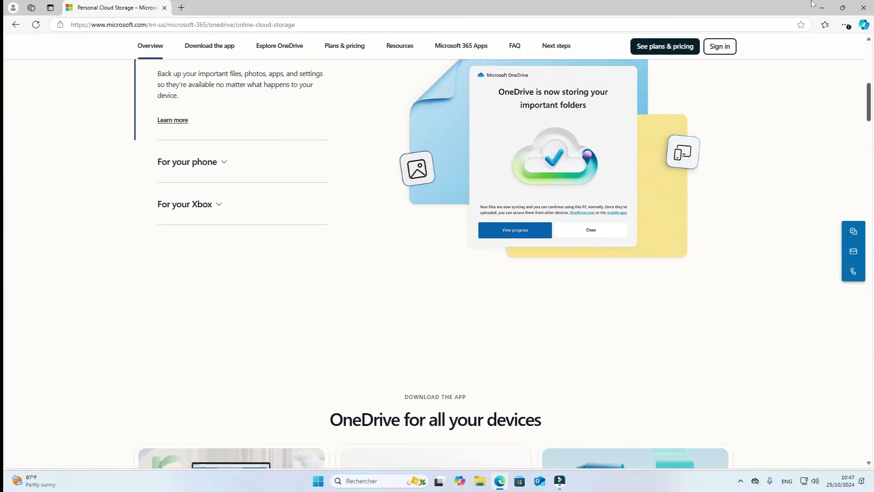
{"action": "key", "text": "End"}
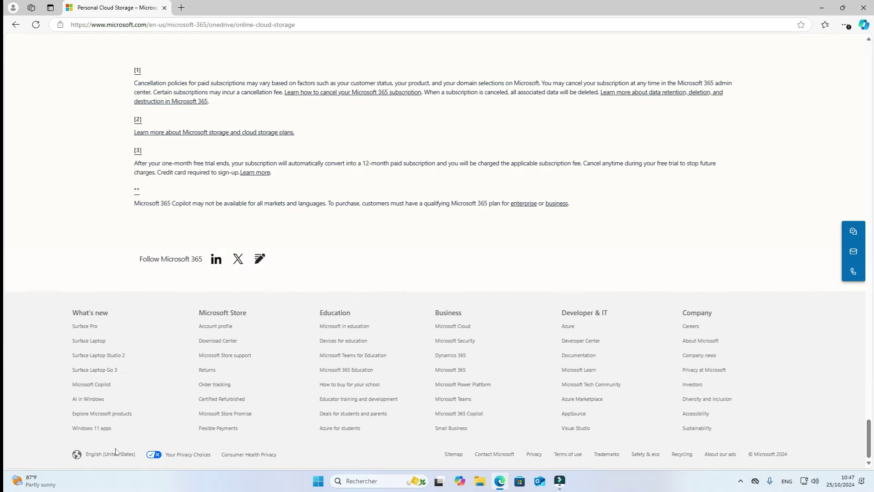
{"action": "left_click", "coordinate": [117, 453]}
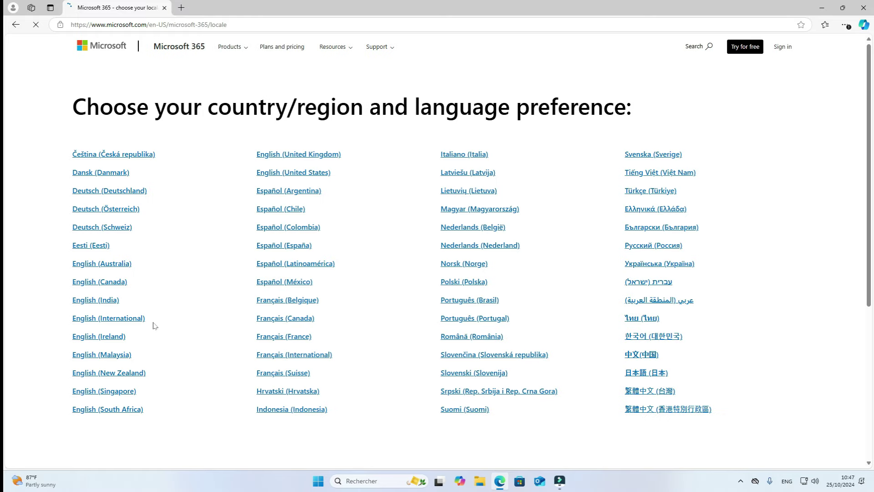
- Choose Français (France) as the language preference for the Microsoft 365 site
{"action": "left_click", "coordinate": [273, 343]}
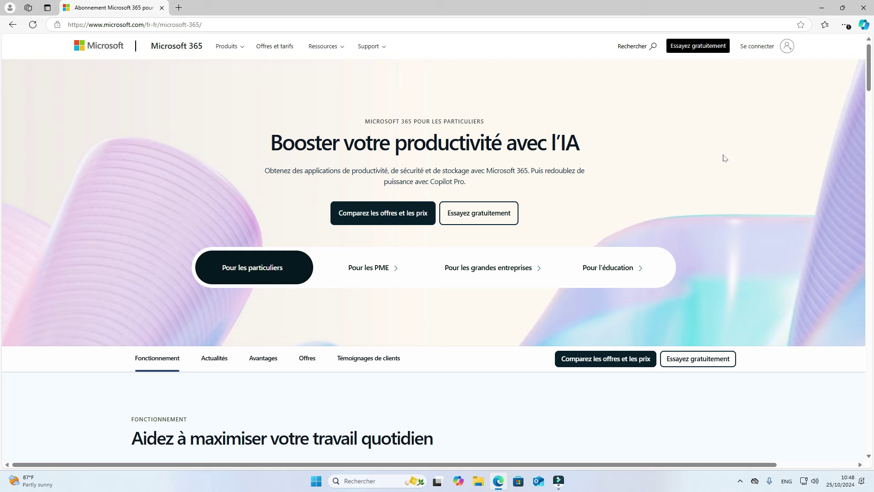
{"action": "scroll", "coordinate": [724, 156], "scroll_direction": "down", "scroll_amount": 7}
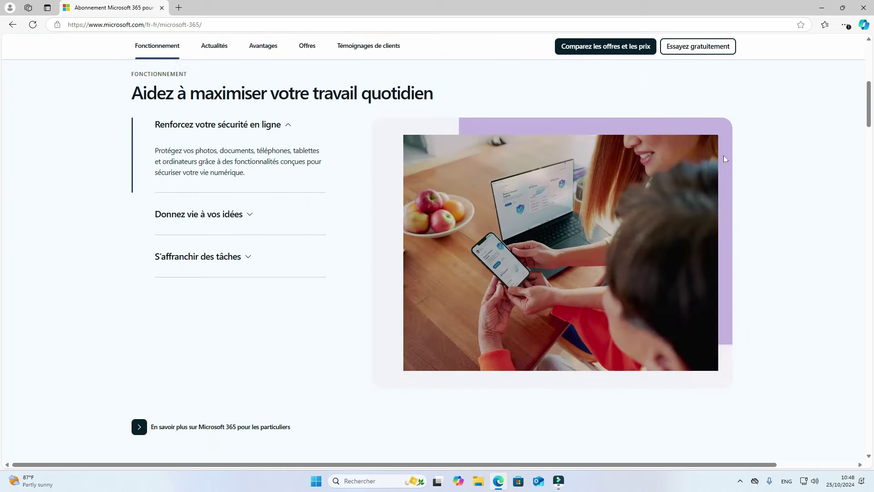
{"action": "scroll", "coordinate": [724, 156], "scroll_direction": "up", "scroll_amount": 8}
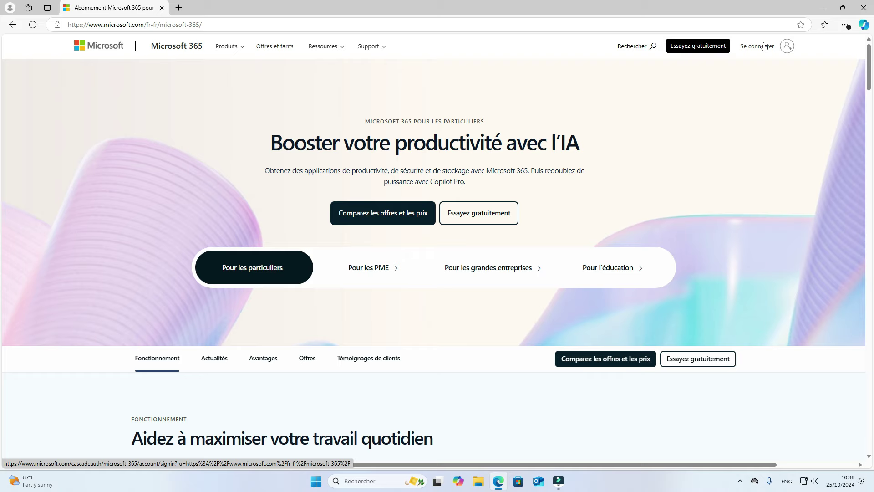
- Choose Se connecter, enter the account's e-mail address and continue with Suivant
{"action": "left_click", "coordinate": [765, 46]}
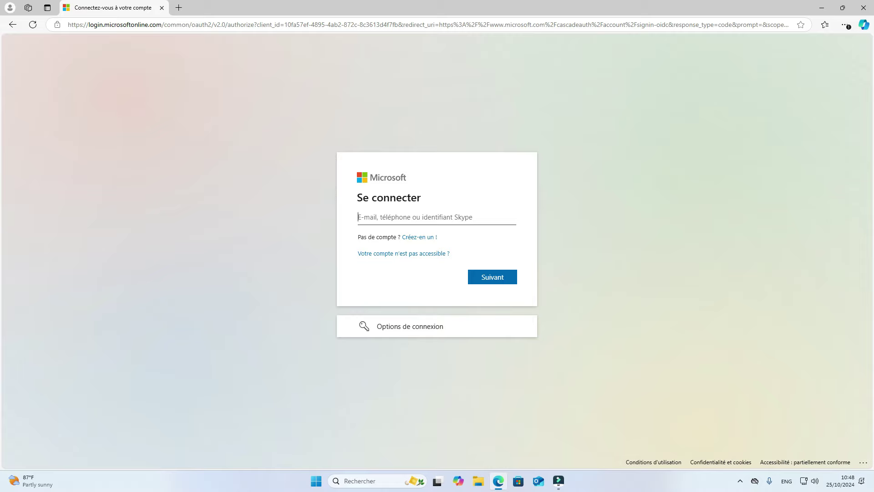
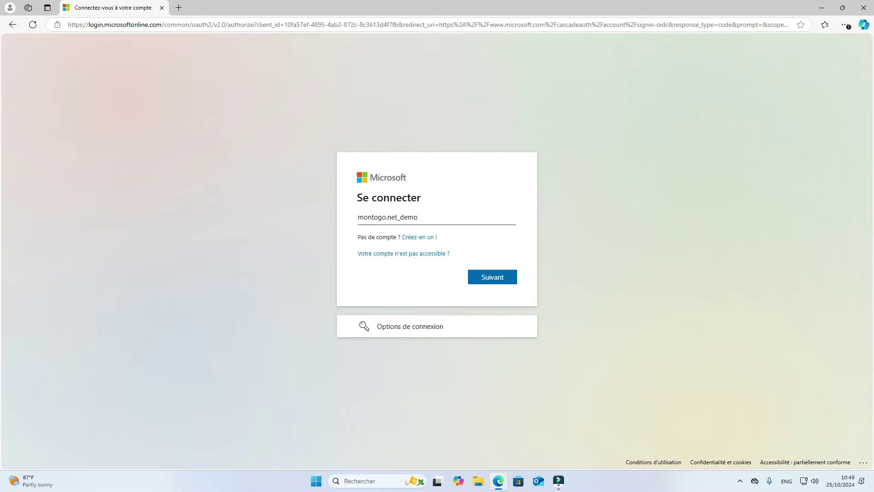
{"action": "left_click", "coordinate": [493, 277]}
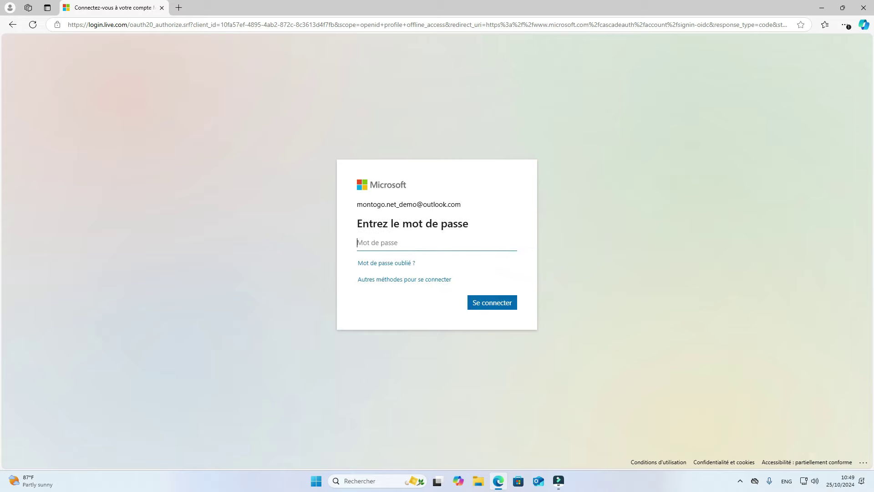
- Enter the account password in 'Mot de passe' and complete sign-in
{"action": "type", "text": "•"}
{"action": "left_click", "coordinate": [492, 302]}
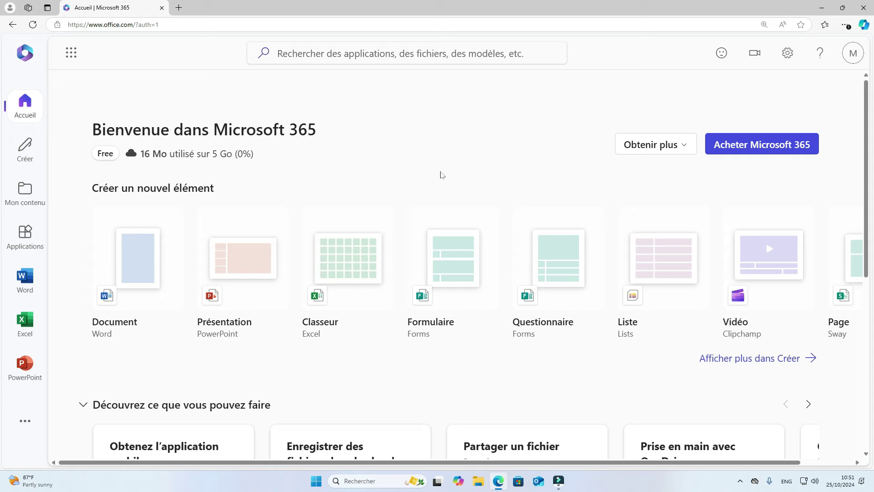
- Switch to the Applications page and browse the list of Word, Excel, OneDrive, Teams and Clipchamp
{"action": "left_click", "coordinate": [26, 238]}
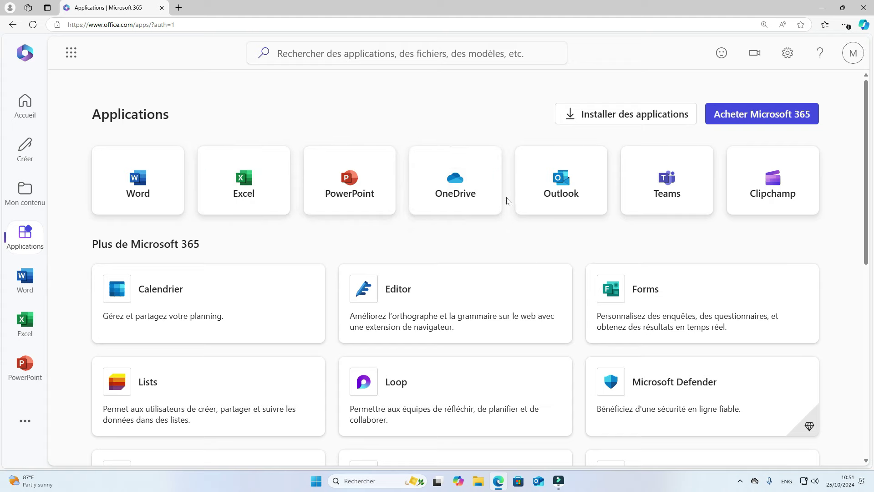
{"action": "scroll", "coordinate": [674, 210], "scroll_direction": "down", "scroll_amount": 4}
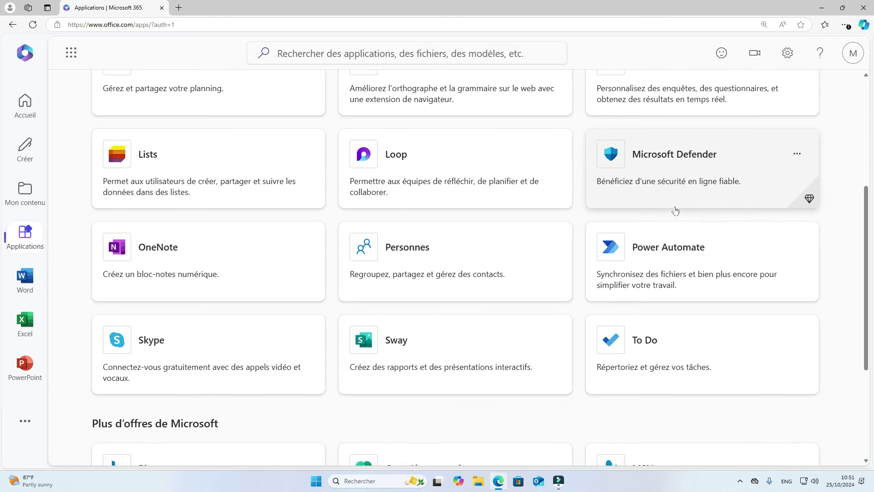
{"action": "scroll", "coordinate": [674, 209], "scroll_direction": "up", "scroll_amount": 5}
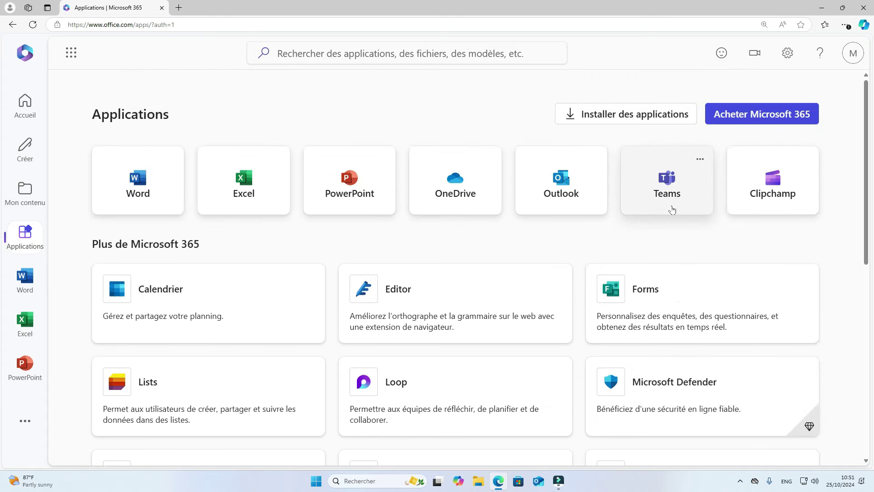
{"action": "scroll", "coordinate": [672, 209], "scroll_direction": "down", "scroll_amount": 8}
{"action": "scroll", "coordinate": [672, 209], "scroll_direction": "up", "scroll_amount": 6}
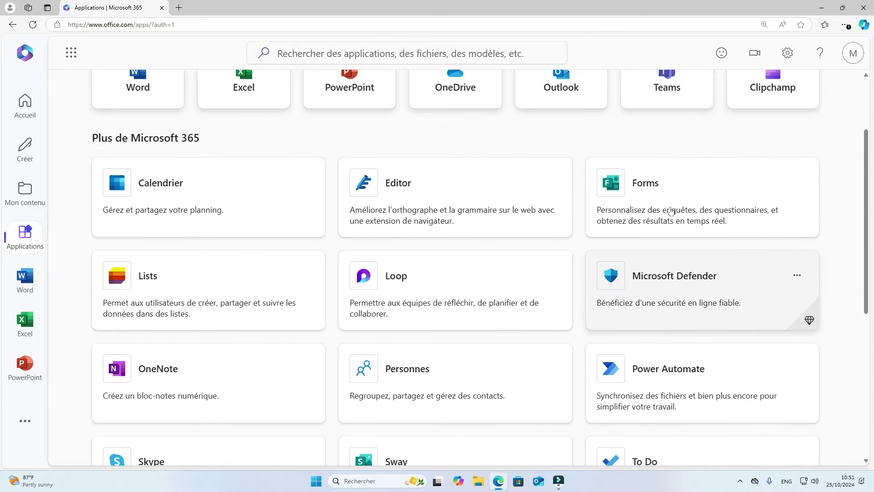
{"action": "scroll", "coordinate": [672, 211], "scroll_direction": "up", "scroll_amount": 3}
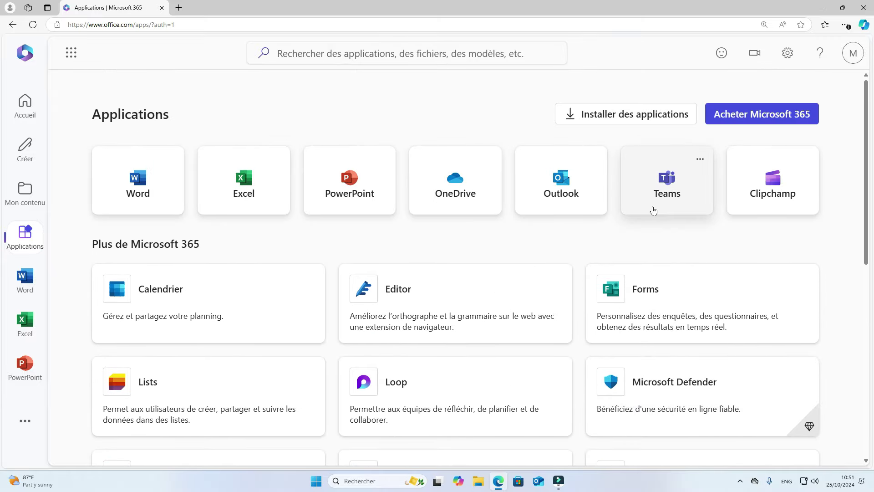
{"action": "left_click", "coordinate": [69, 52]}
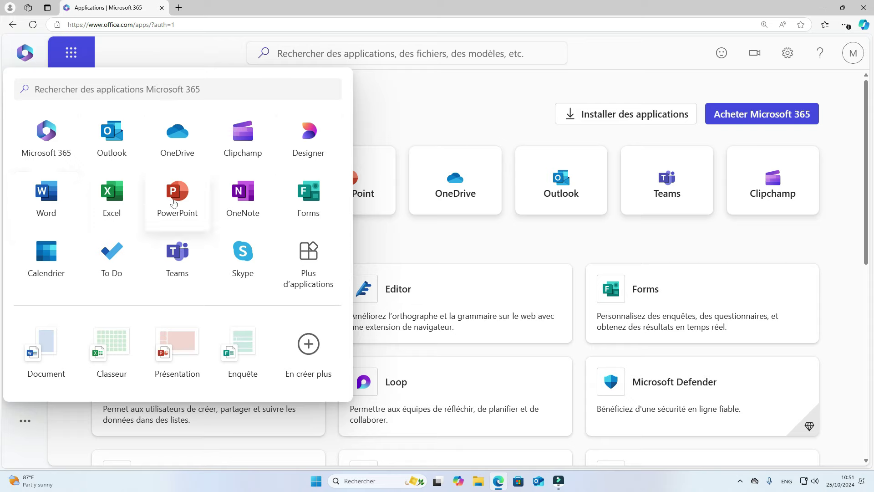
{"action": "left_click", "coordinate": [318, 484]}
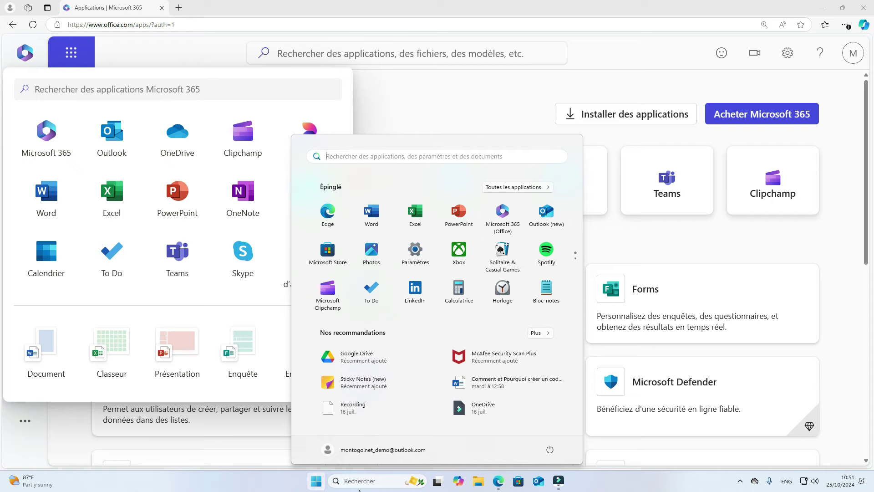
{"action": "left_click", "coordinate": [317, 481]}
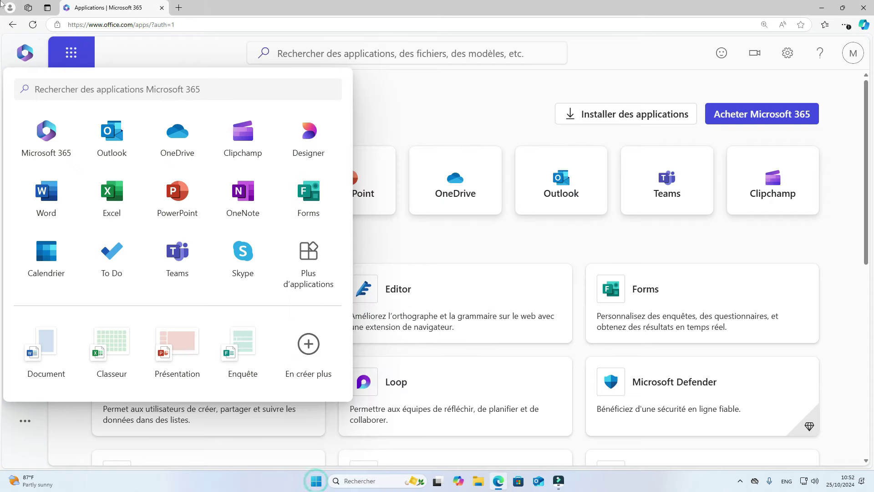
{"action": "left_click", "coordinate": [67, 57]}
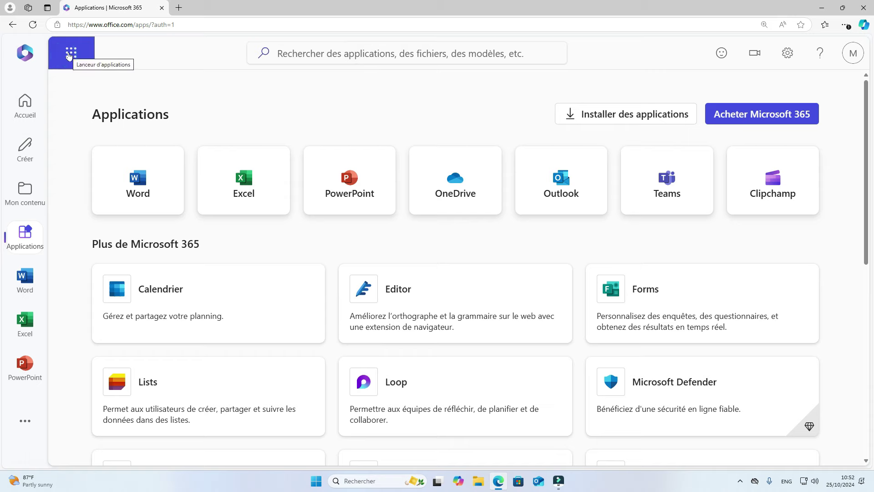
{"action": "left_click", "coordinate": [69, 53]}
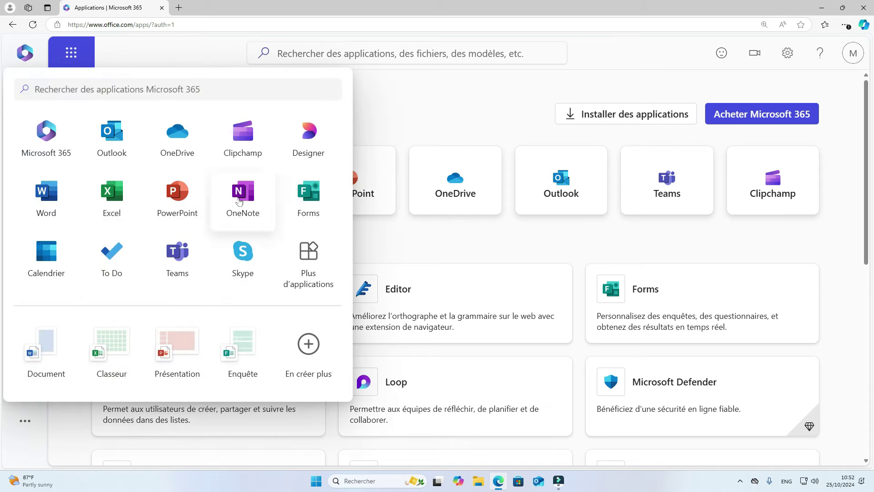
{"action": "left_click", "coordinate": [81, 49]}
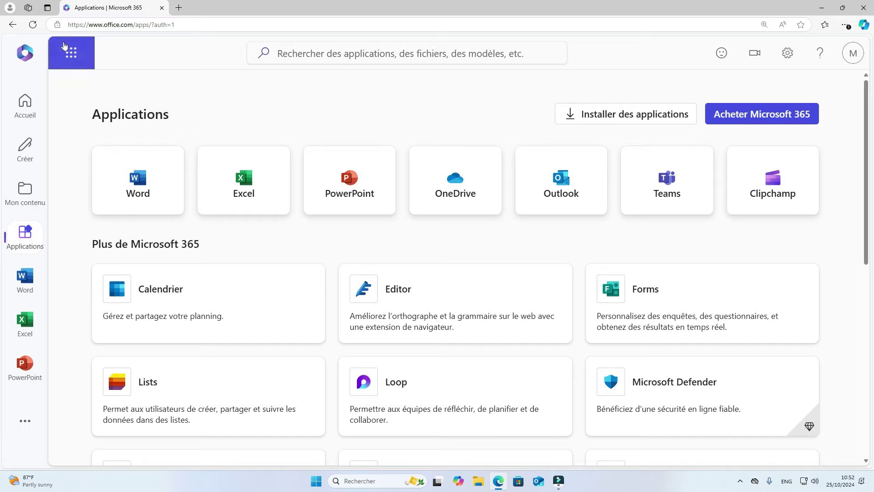
{"action": "left_click", "coordinate": [81, 63]}
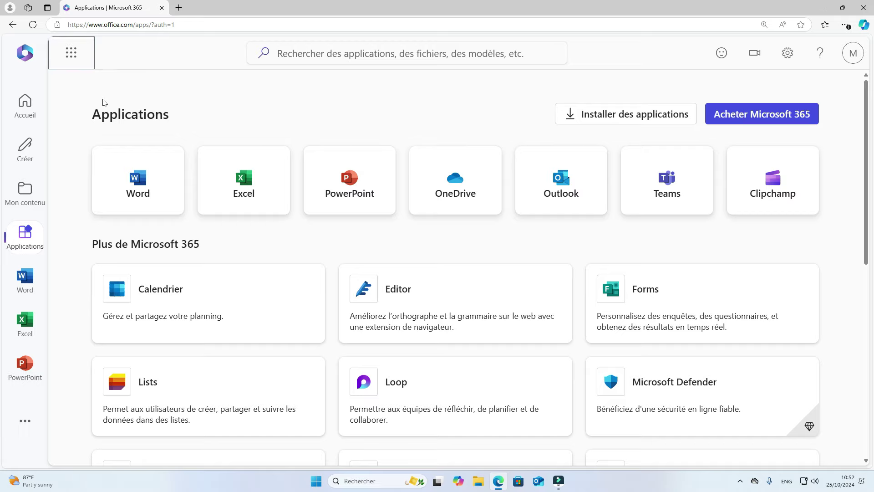
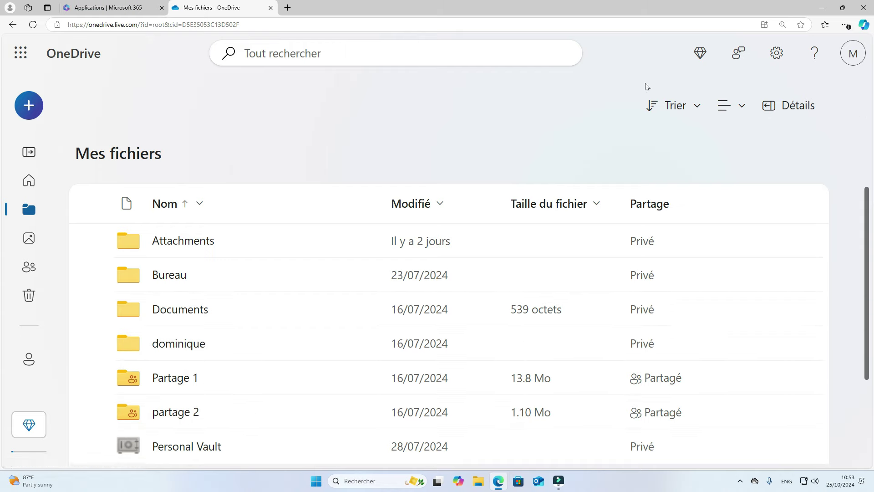
- Switch Mes fichiers to Vignettes thumbnail view and scroll through the tile grid
{"action": "left_click", "coordinate": [729, 107]}
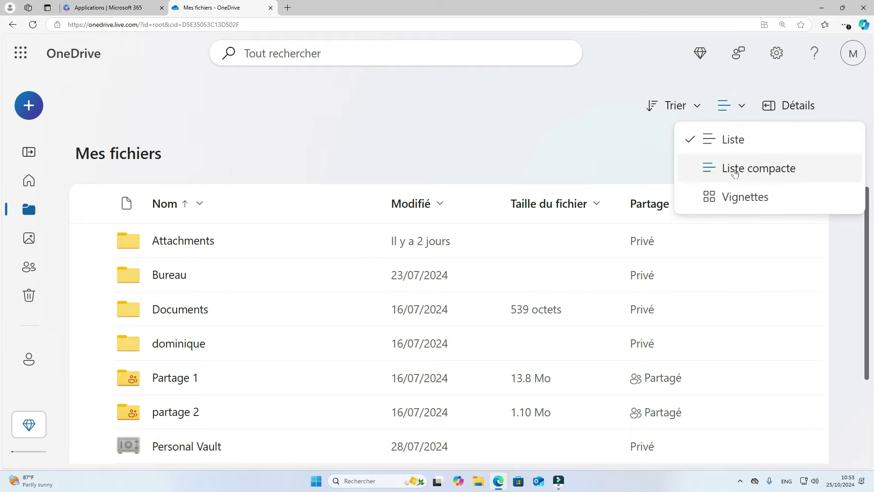
{"action": "left_click", "coordinate": [723, 200]}
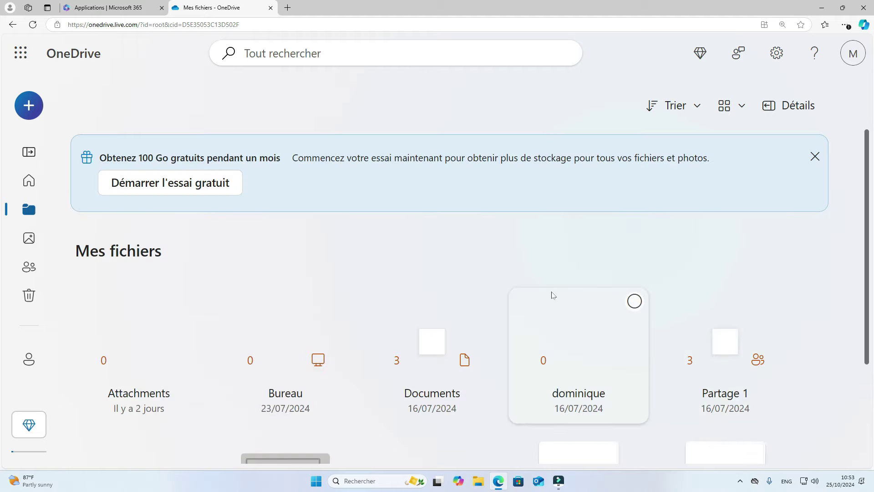
{"action": "scroll", "coordinate": [553, 294], "scroll_direction": "down", "scroll_amount": 2}
{"action": "scroll", "coordinate": [554, 297], "scroll_direction": "down", "scroll_amount": 1}
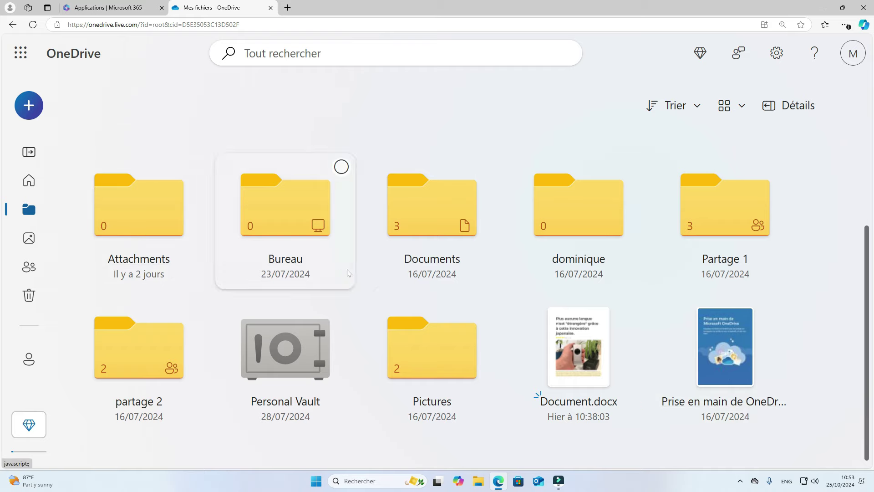
{"action": "scroll", "coordinate": [328, 270], "scroll_direction": "up", "scroll_amount": 1}
{"action": "scroll", "coordinate": [271, 263], "scroll_direction": "down", "scroll_amount": 1}
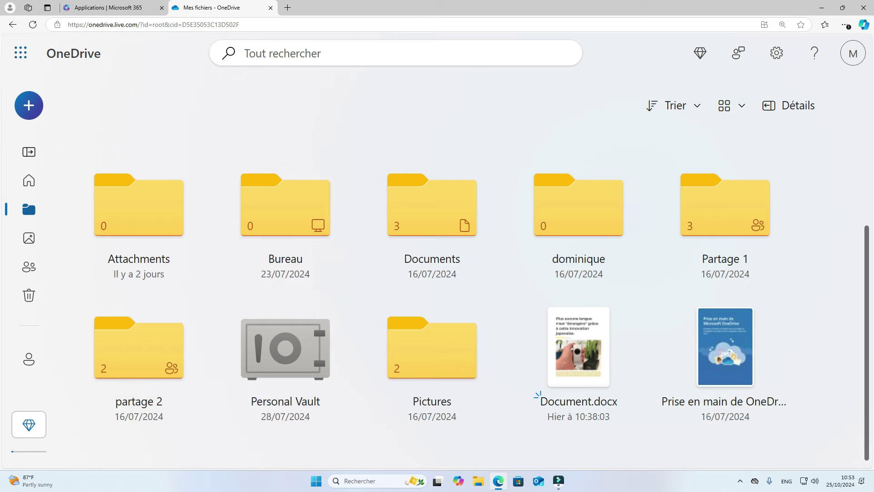
- Create a blank Word document, Document1, from Nouveau and check its OneDrive save location
{"action": "left_click", "coordinate": [25, 102]}
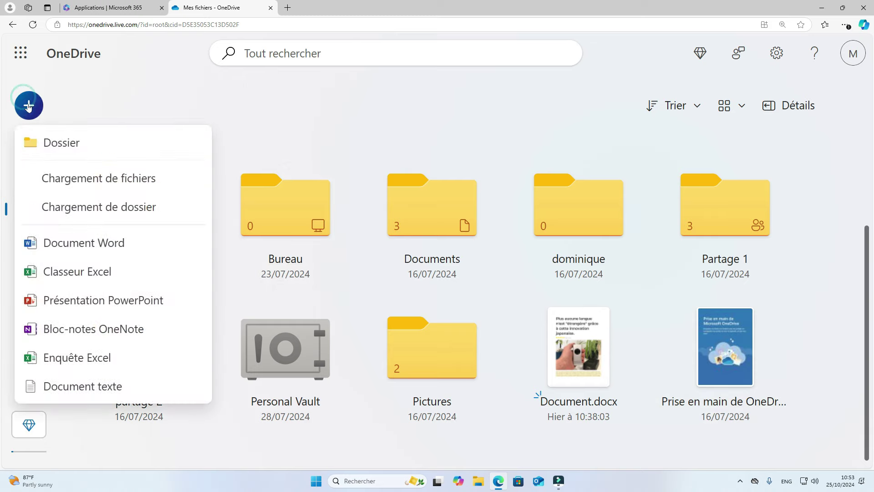
{"action": "left_click", "coordinate": [82, 244]}
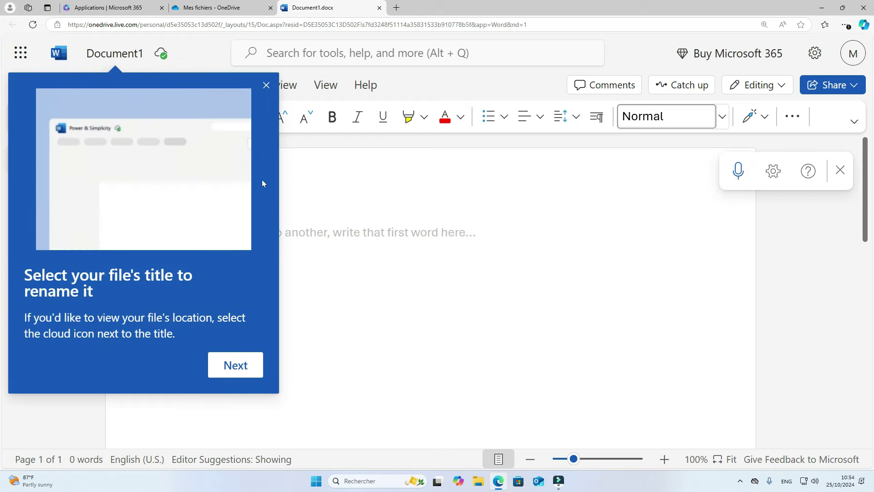
{"action": "left_click", "coordinate": [264, 85]}
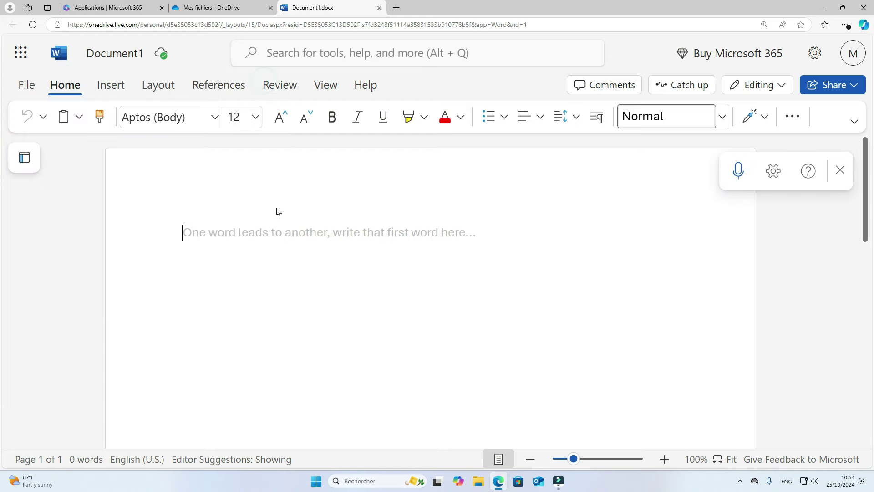
{"action": "left_click", "coordinate": [163, 53]}
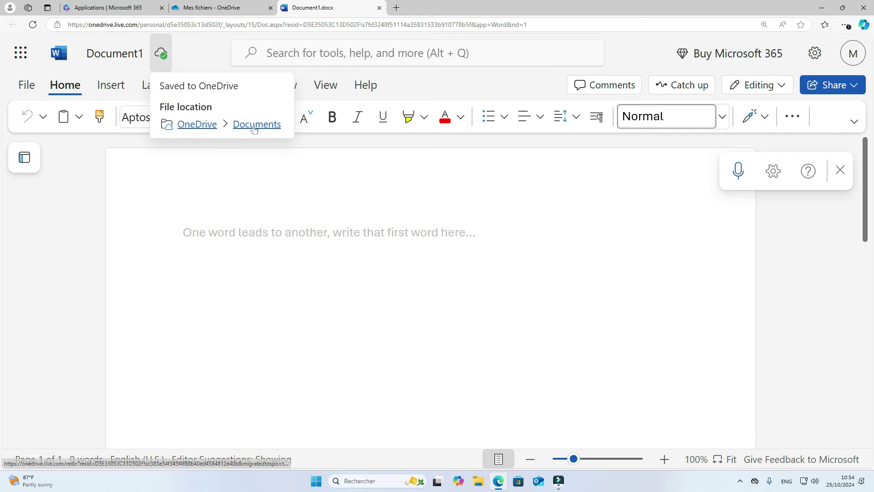
- Rename Document1 to 'test 1' and confirm it is saved in OneDrive's Documents folder
{"action": "left_click", "coordinate": [115, 53]}
{"action": "left_click", "coordinate": [144, 53]}
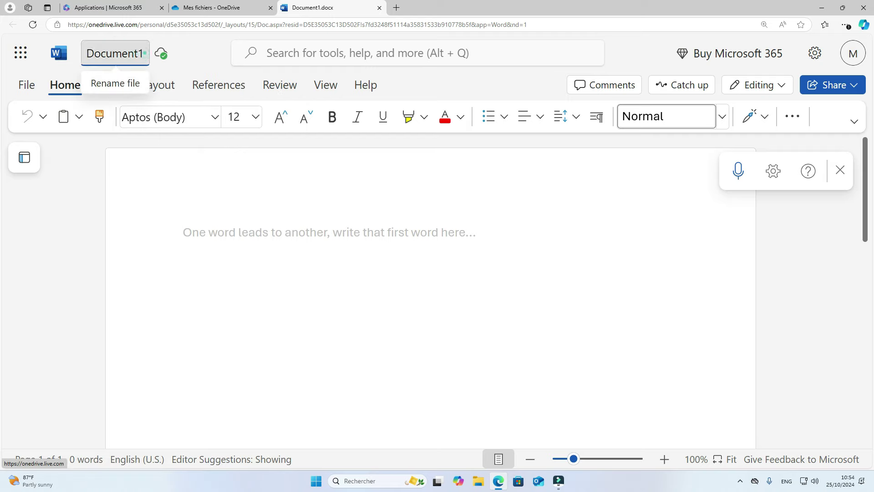
{"action": "left_click_drag", "start_coordinate": [143, 53], "coordinate": [87, 53]}
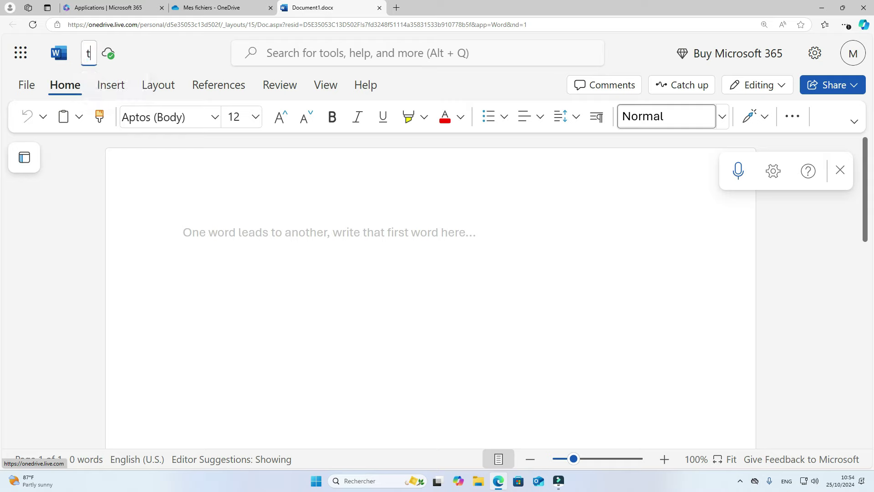
{"action": "type", "text": "test"}
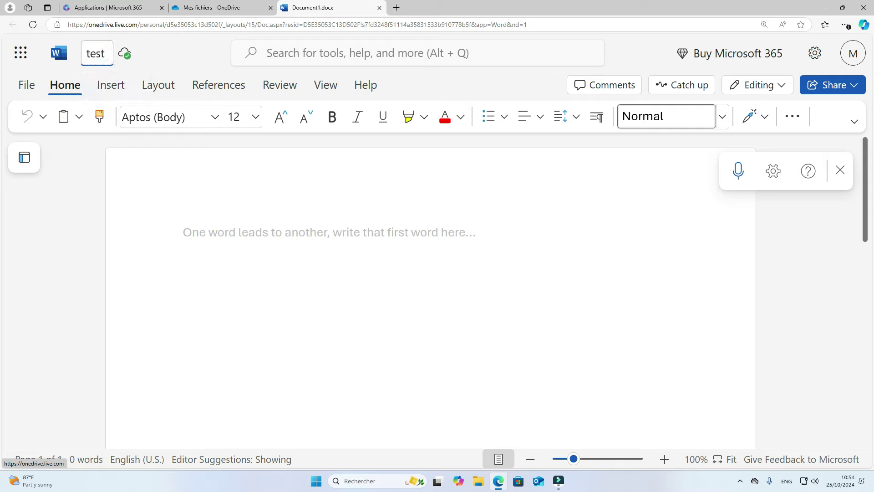
{"action": "type", "text": " 1"}
{"action": "key", "text": "Return"}
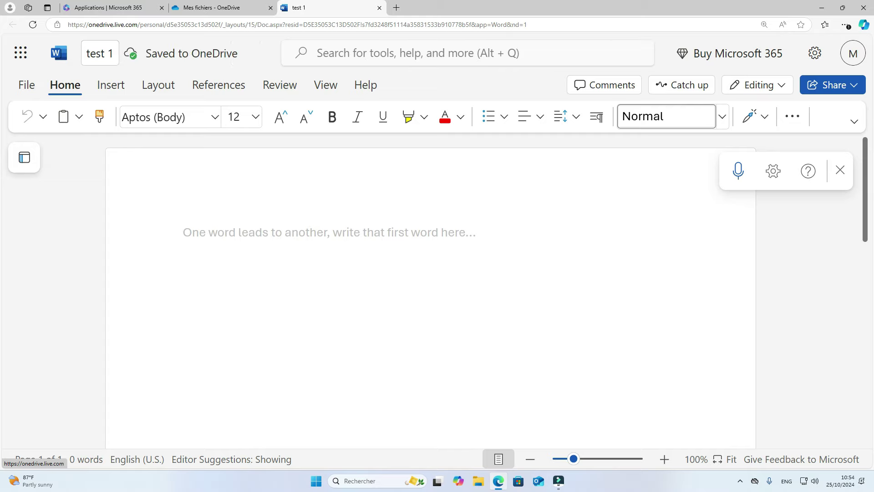
{"action": "left_click", "coordinate": [172, 207]}
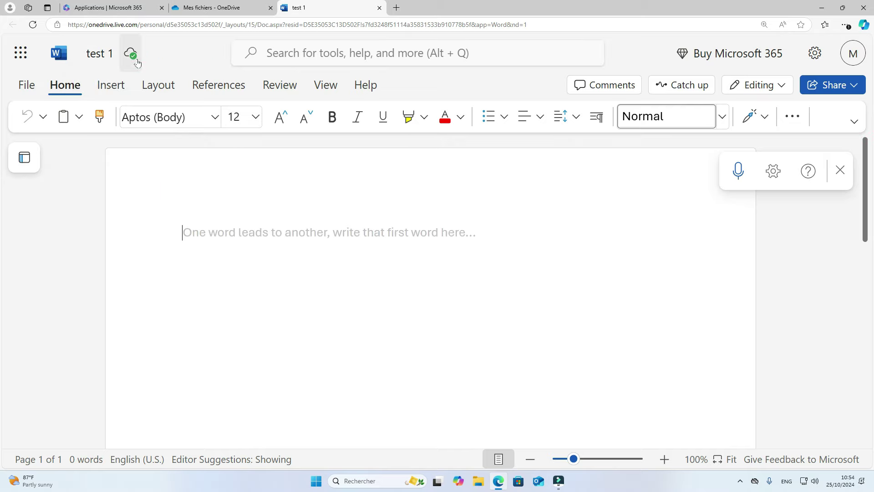
{"action": "left_click", "coordinate": [131, 54]}
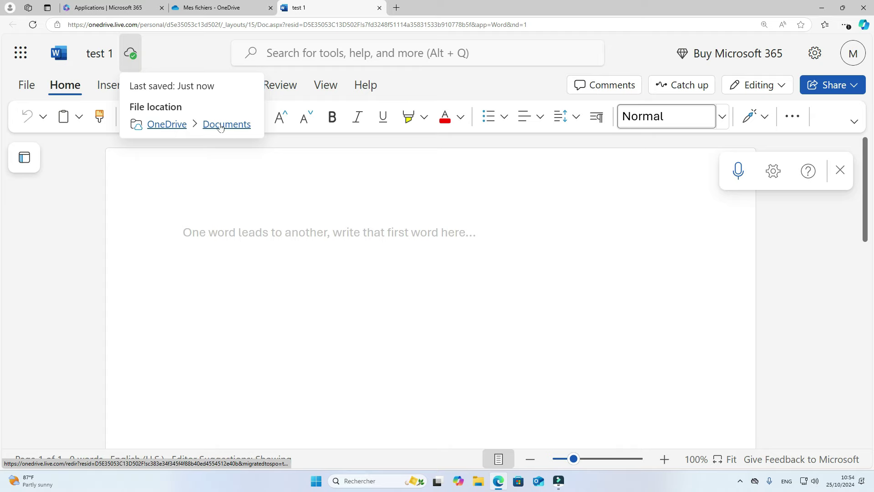
{"action": "left_click", "coordinate": [257, 231]}
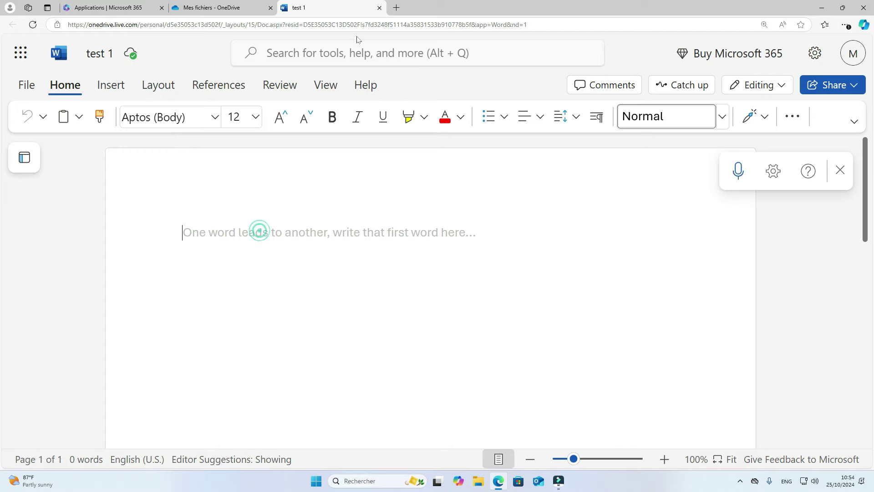
- In a new tab, open the Microsoft Start article 'Le pacte effrayant de Poutine'
{"action": "left_click", "coordinate": [395, 7]}
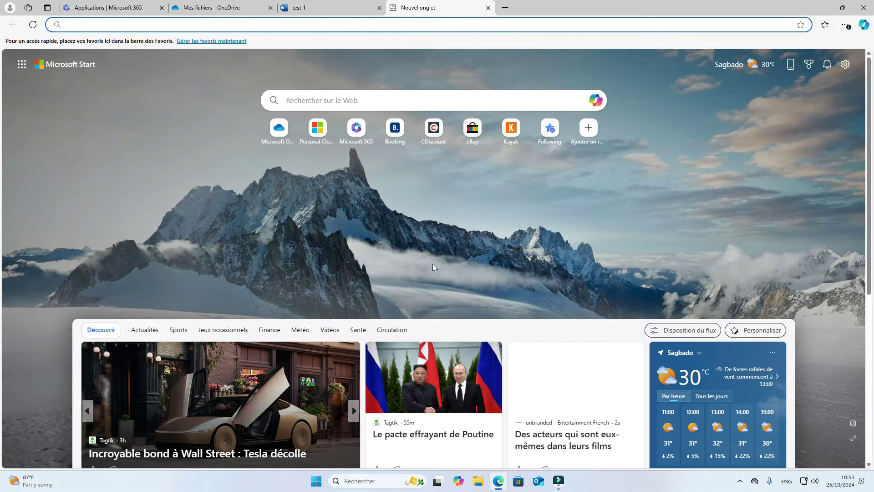
{"action": "scroll", "coordinate": [433, 266], "scroll_direction": "down", "scroll_amount": 2}
{"action": "scroll", "coordinate": [449, 294], "scroll_direction": "down", "scroll_amount": 1}
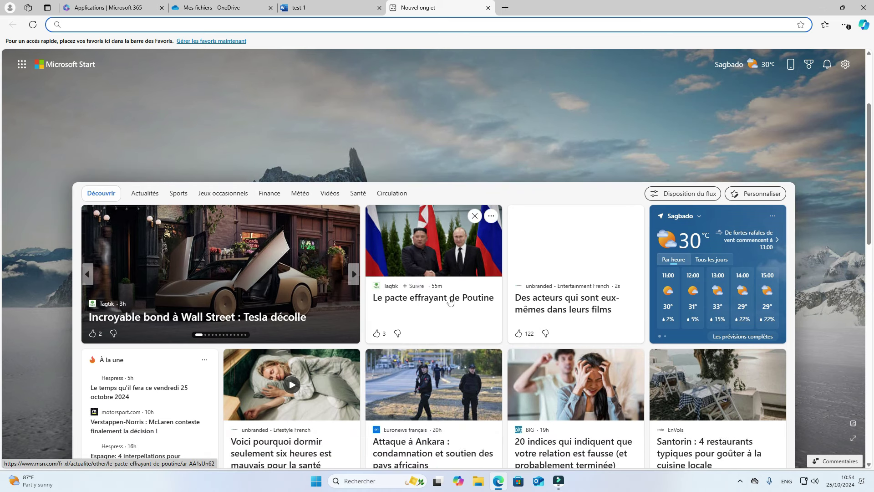
{"action": "scroll", "coordinate": [472, 310], "scroll_direction": "down", "scroll_amount": 2}
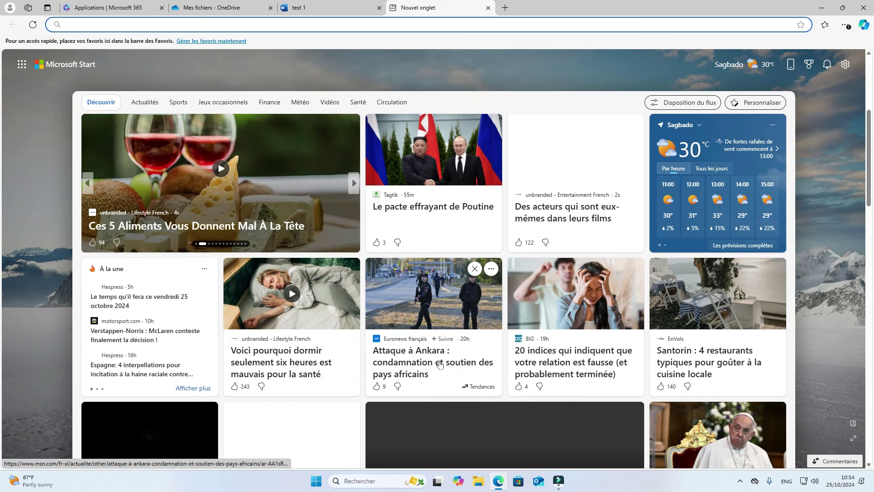
{"action": "left_click", "coordinate": [433, 152]}
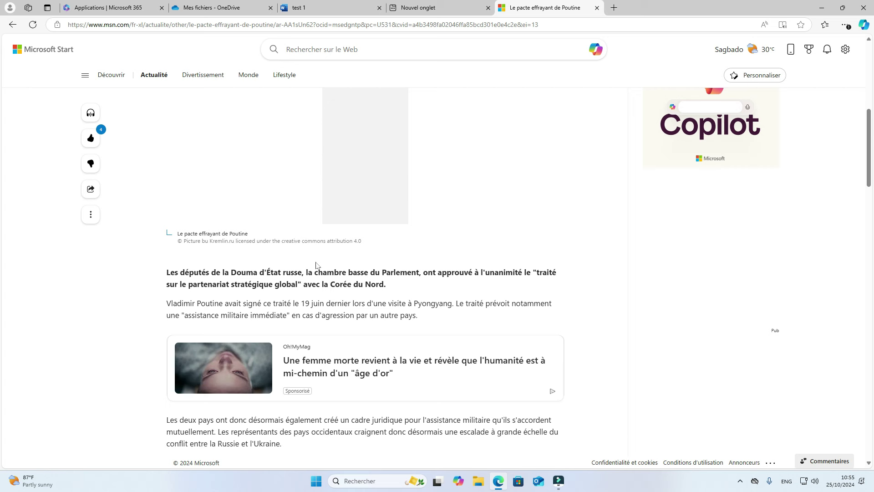
- Copy the article text from 'Les députés' onward, close the article and return to test 1
{"action": "scroll", "coordinate": [316, 265], "scroll_direction": "down", "scroll_amount": 2}
{"action": "left_click_drag", "start_coordinate": [163, 208], "coordinate": [502, 317]}
{"action": "key", "text": "ctrl+c"}
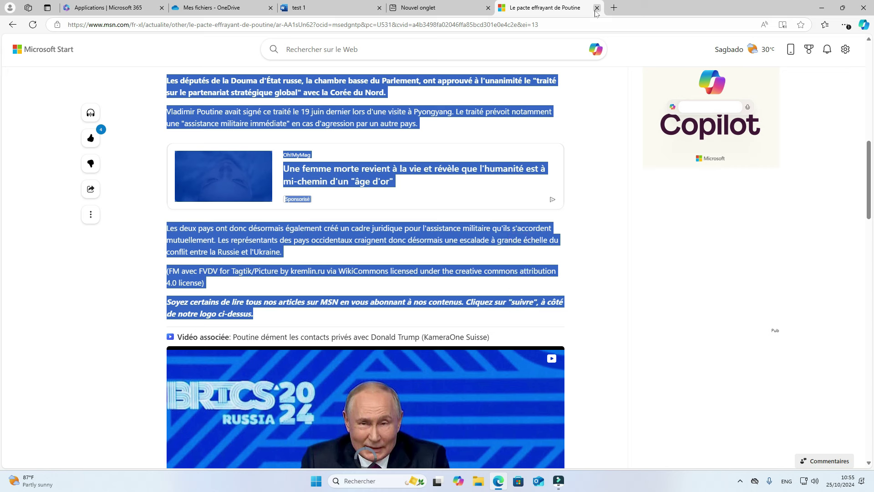
{"action": "key", "text": "ctrl+w"}
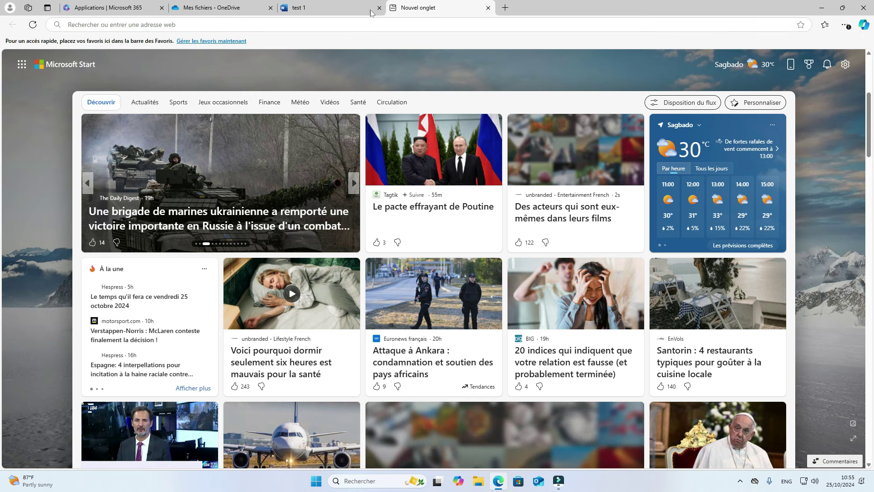
{"action": "left_click", "coordinate": [328, 8]}
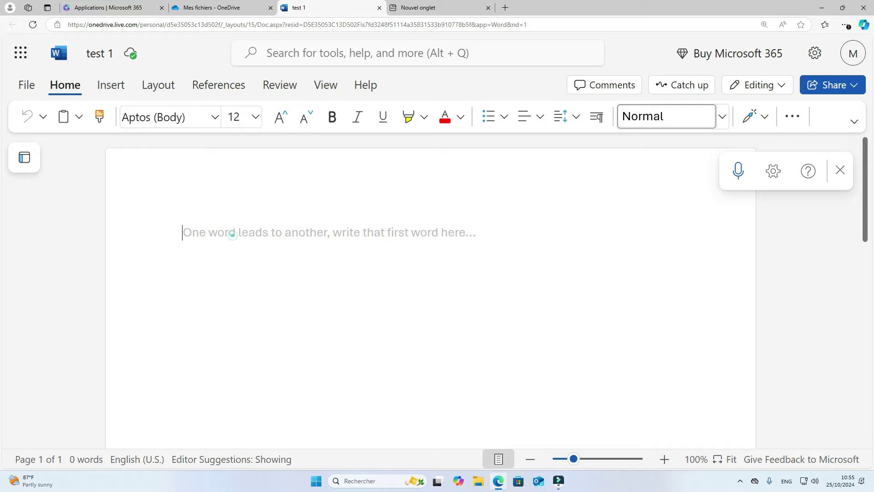
- Paste the article into test 1, review it, then close test 1 and the Nouvel onglet tab
{"action": "key", "text": "ctrl+v"}
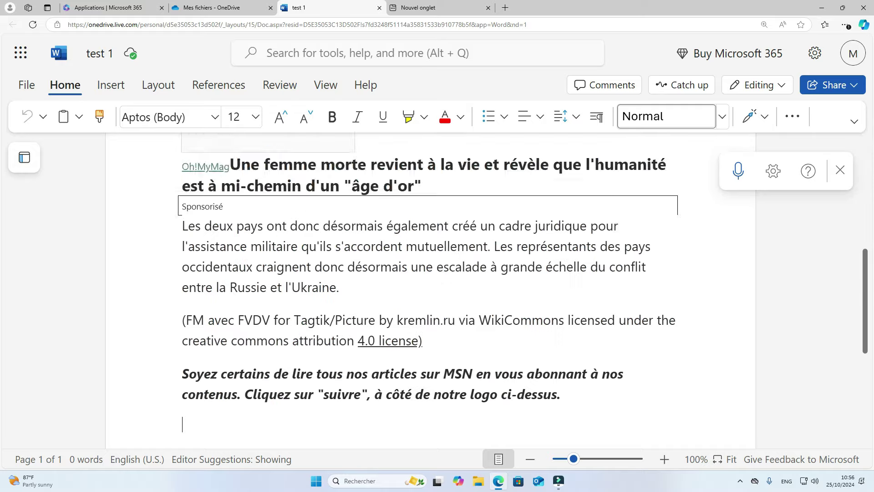
{"action": "scroll", "coordinate": [382, 392], "scroll_direction": "up", "scroll_amount": 4}
{"action": "scroll", "coordinate": [430, 292], "scroll_direction": "up", "scroll_amount": 3}
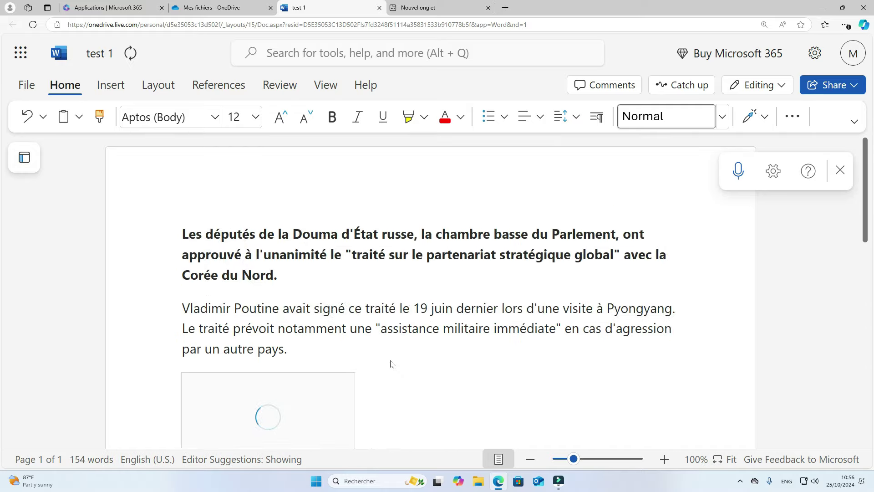
{"action": "scroll", "coordinate": [431, 291], "scroll_direction": "down", "scroll_amount": 7}
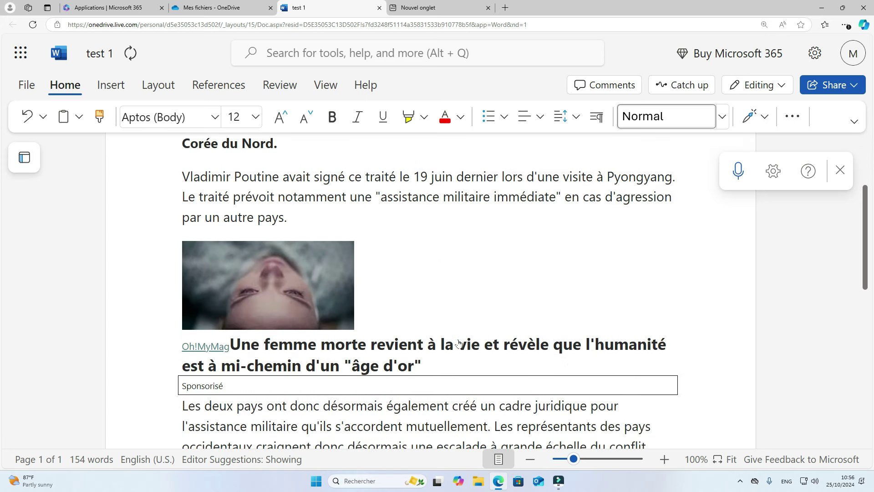
{"action": "scroll", "coordinate": [430, 292], "scroll_direction": "up", "scroll_amount": 4}
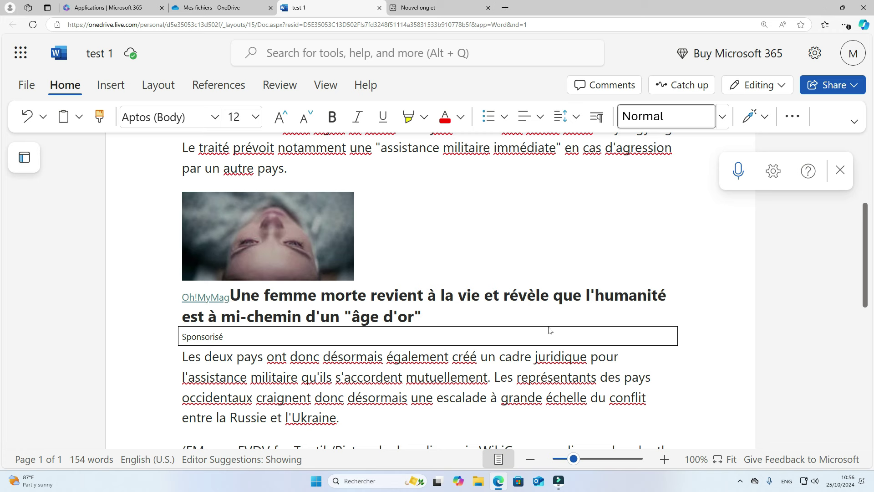
{"action": "scroll", "coordinate": [428, 291], "scroll_direction": "up", "scroll_amount": 3}
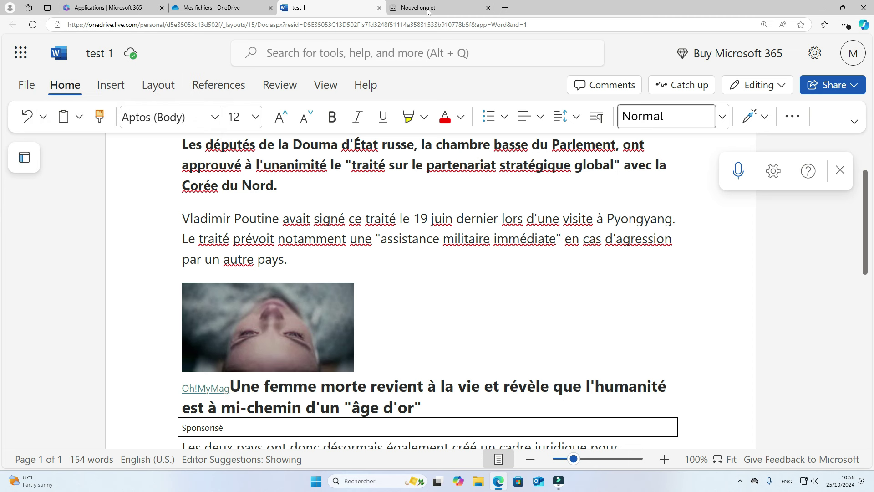
{"action": "left_click", "coordinate": [379, 8]}
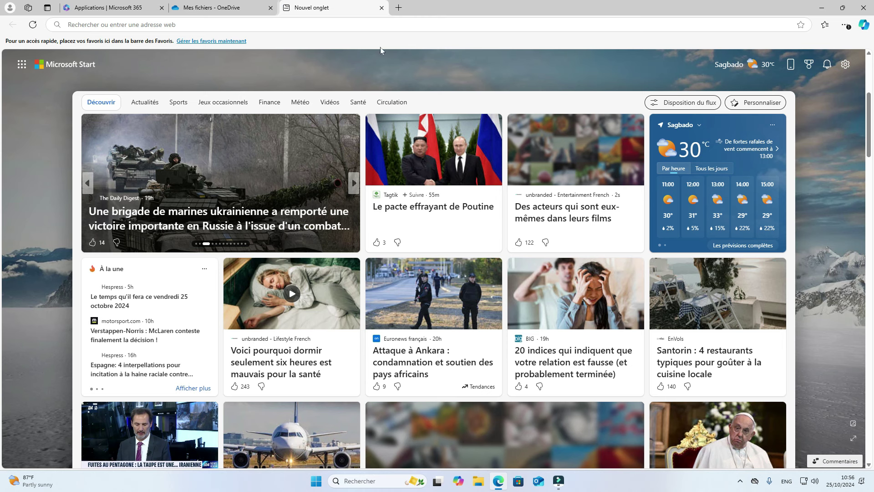
{"action": "left_click", "coordinate": [379, 7]}
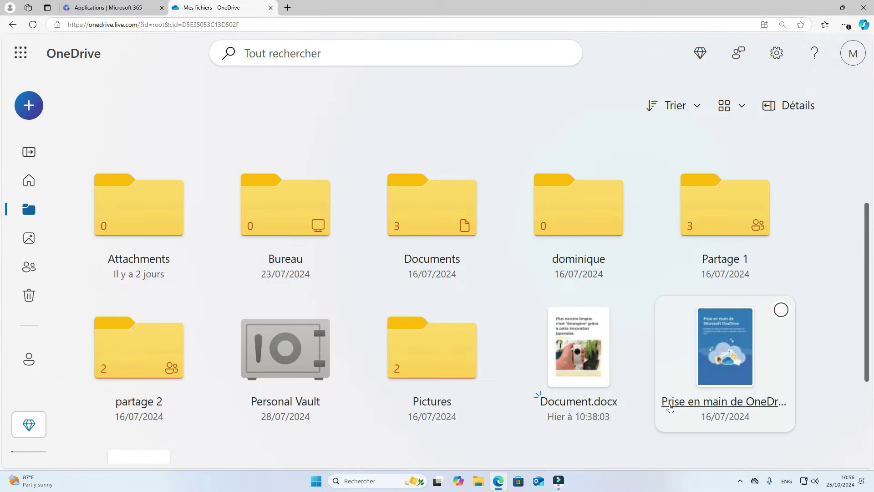
- Open test 1.docx from Mes fichiers to check the pasted article, then close it
{"action": "scroll", "coordinate": [671, 408], "scroll_direction": "down", "scroll_amount": 3}
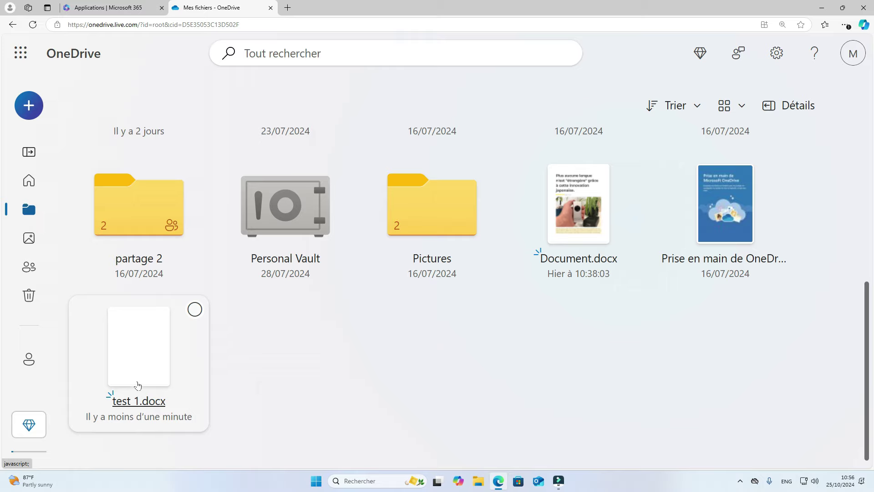
{"action": "left_click", "coordinate": [367, 361]}
{"action": "left_click", "coordinate": [144, 358]}
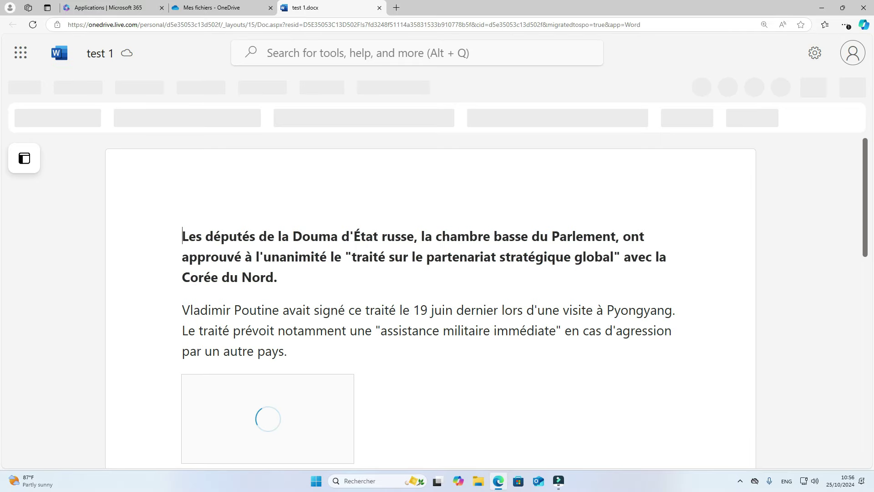
{"action": "scroll", "coordinate": [430, 296], "scroll_direction": "down", "scroll_amount": 10}
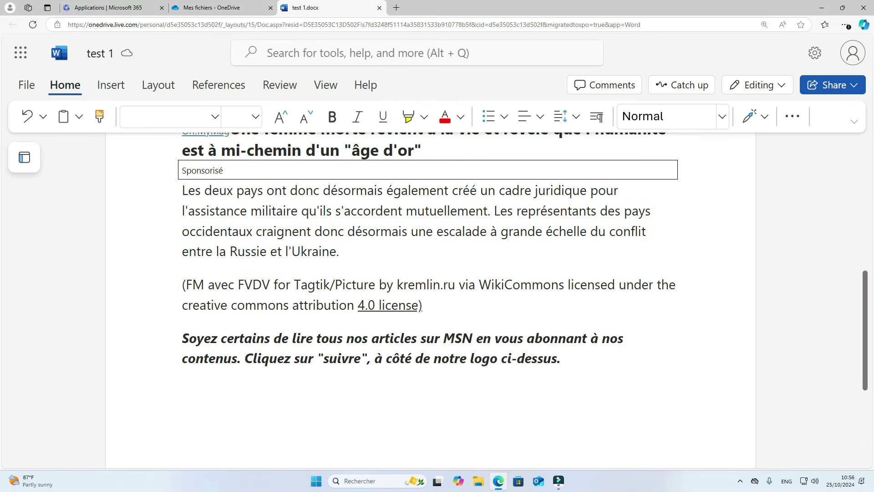
{"action": "left_click", "coordinate": [379, 8]}
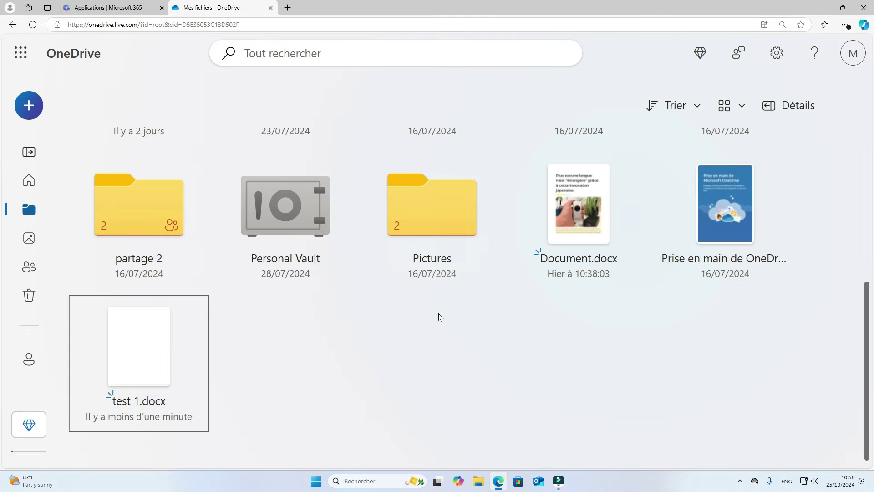
- Scroll the Mes fichiers grid to confirm test 1.docx is listed with the other files
{"action": "scroll", "coordinate": [642, 326], "scroll_direction": "up", "scroll_amount": 6}
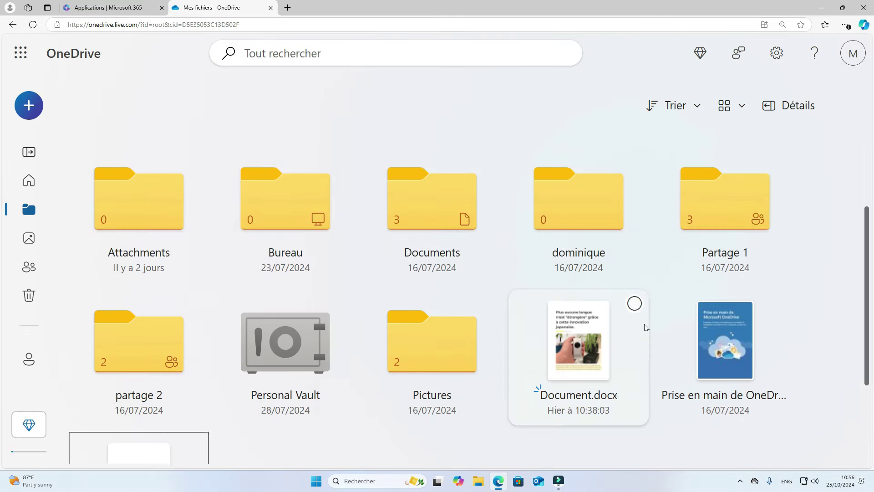
{"action": "scroll", "coordinate": [592, 328], "scroll_direction": "down", "scroll_amount": 3}
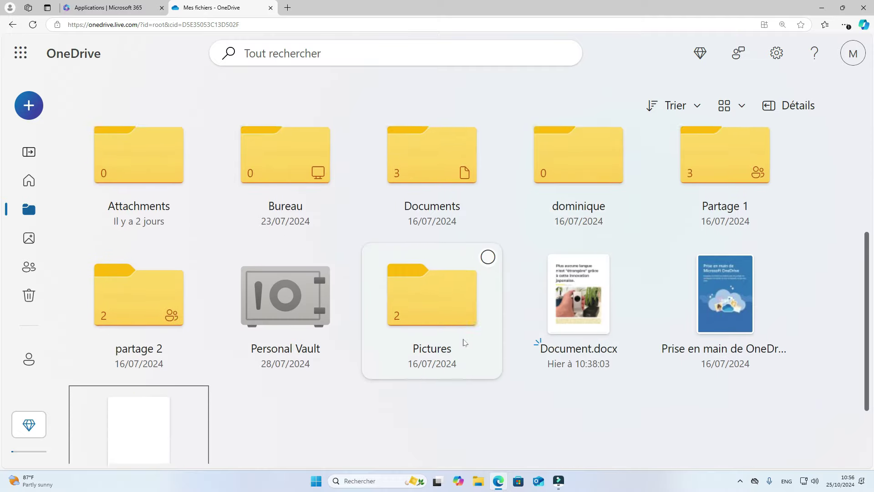
{"action": "scroll", "coordinate": [503, 381], "scroll_direction": "down", "scroll_amount": 2}
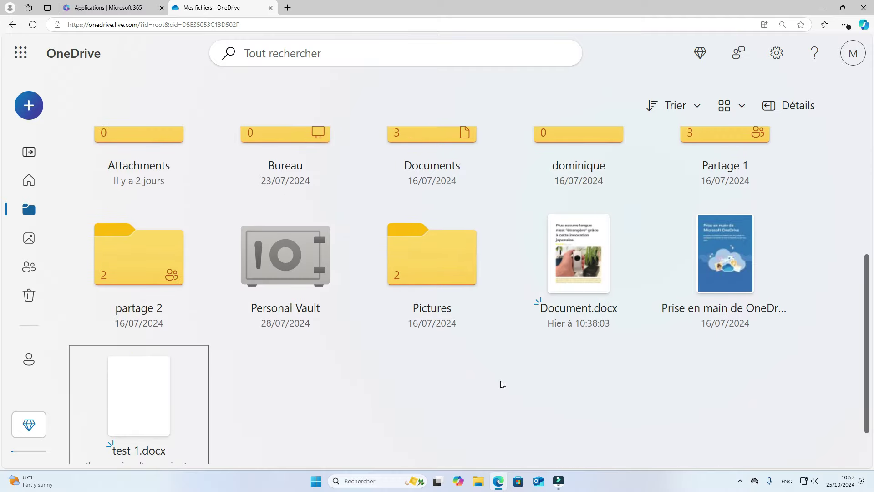
{"action": "scroll", "coordinate": [388, 381], "scroll_direction": "up", "scroll_amount": 2}
{"action": "scroll", "coordinate": [410, 385], "scroll_direction": "down", "scroll_amount": 1}
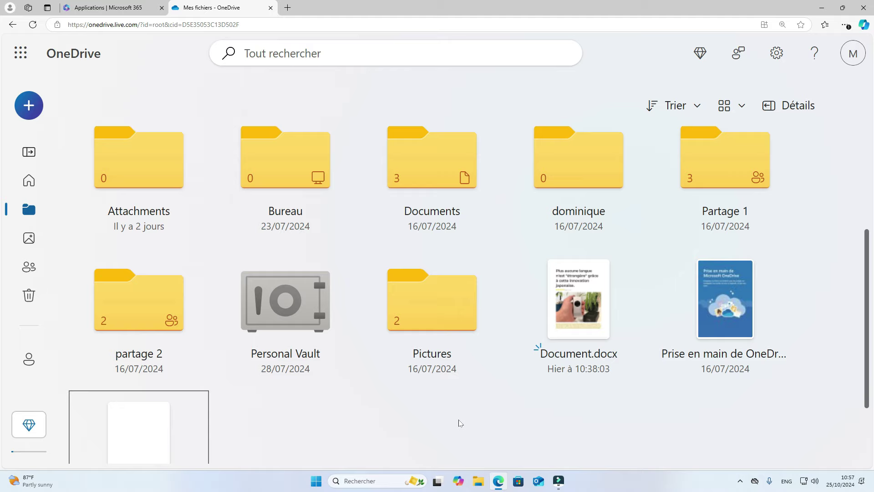
{"action": "scroll", "coordinate": [459, 423], "scroll_direction": "down", "scroll_amount": 2}
{"action": "scroll", "coordinate": [371, 334], "scroll_direction": "up", "scroll_amount": 6}
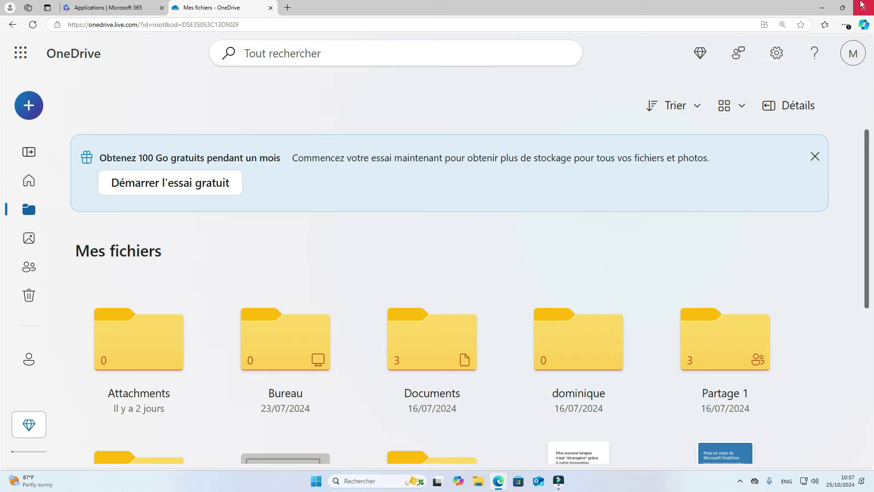
- Minimize Edge and open the OneDrive tray flyout, which reports it is not connected
{"action": "left_click", "coordinate": [826, 9]}
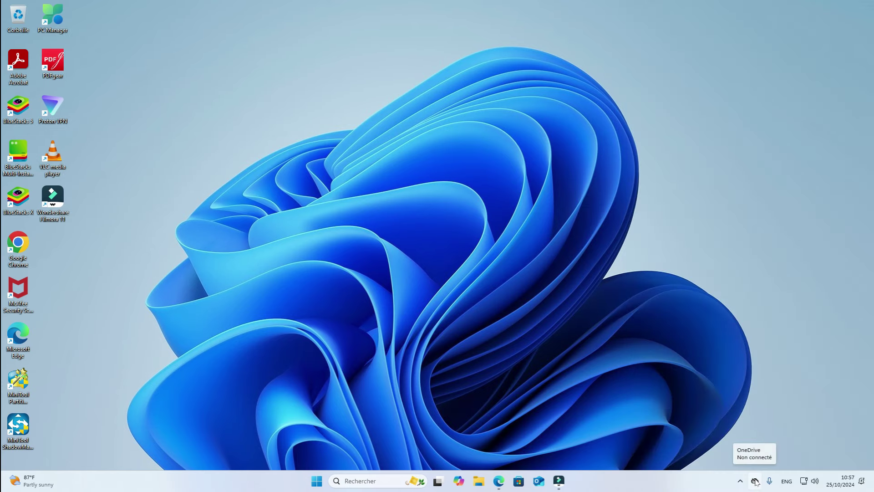
{"action": "left_click", "coordinate": [755, 482]}
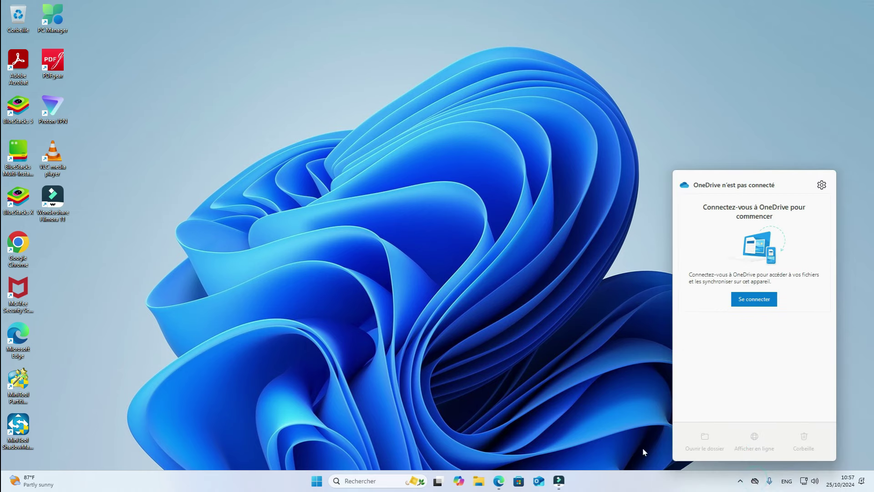
{"action": "left_click", "coordinate": [355, 481]}
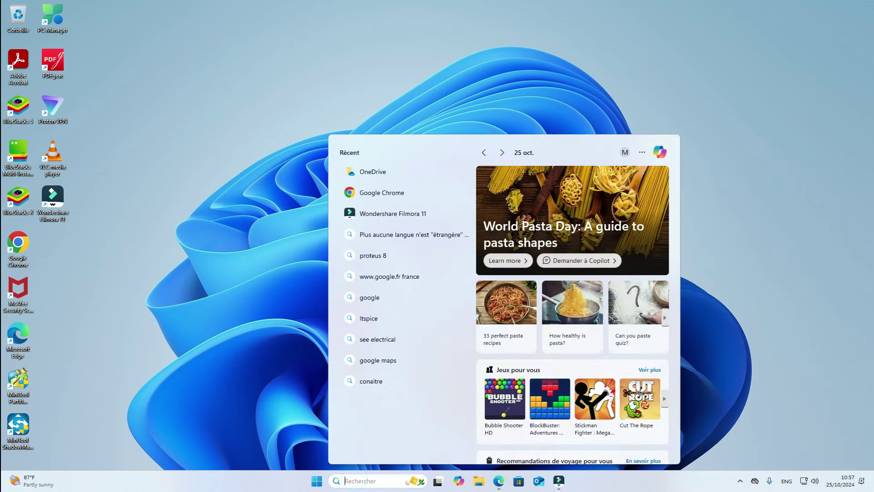
{"action": "type", "text": "one"}
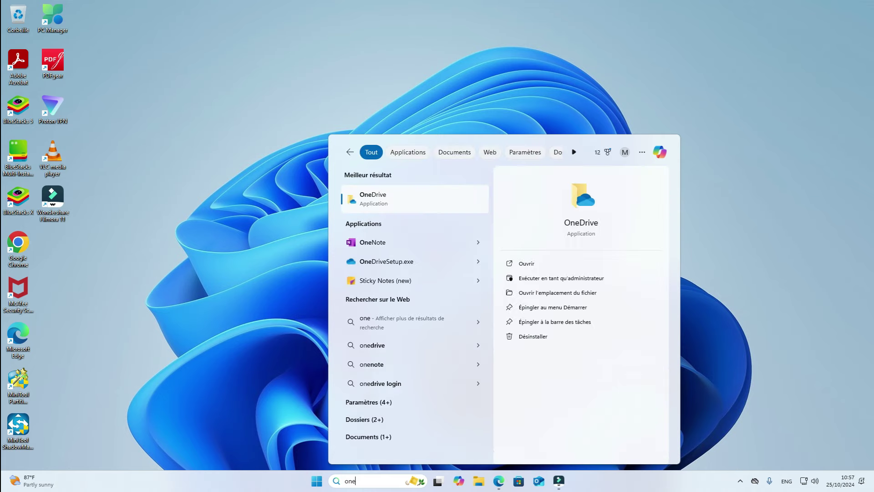
{"action": "left_click", "coordinate": [384, 207]}
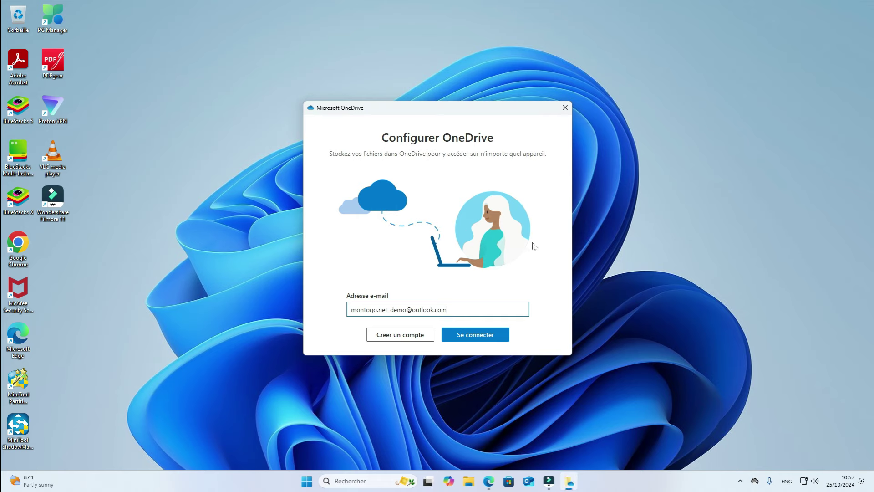
{"action": "left_click", "coordinate": [561, 106]}
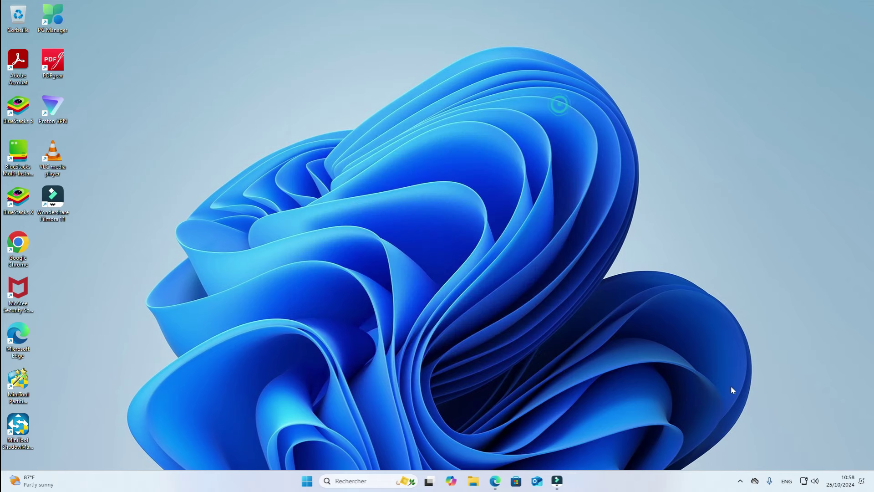
{"action": "left_click", "coordinate": [755, 481]}
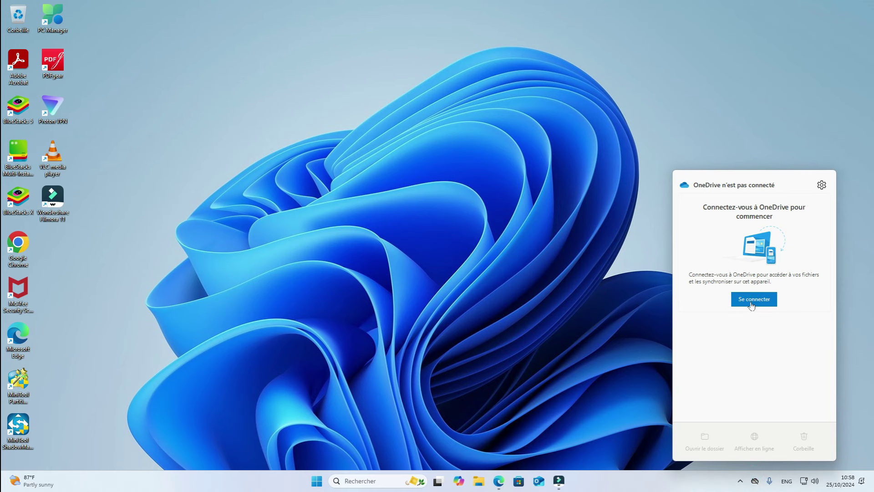
- Start OneDrive sign-in, select the pre-filled e-mail, then choose Créer un compte instead
{"action": "left_click", "coordinate": [754, 301]}
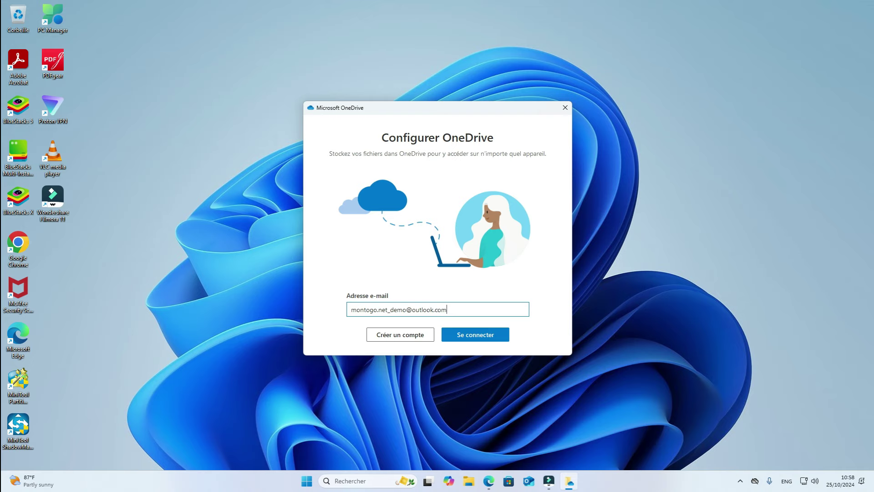
{"action": "triple_click", "coordinate": [445, 309]}
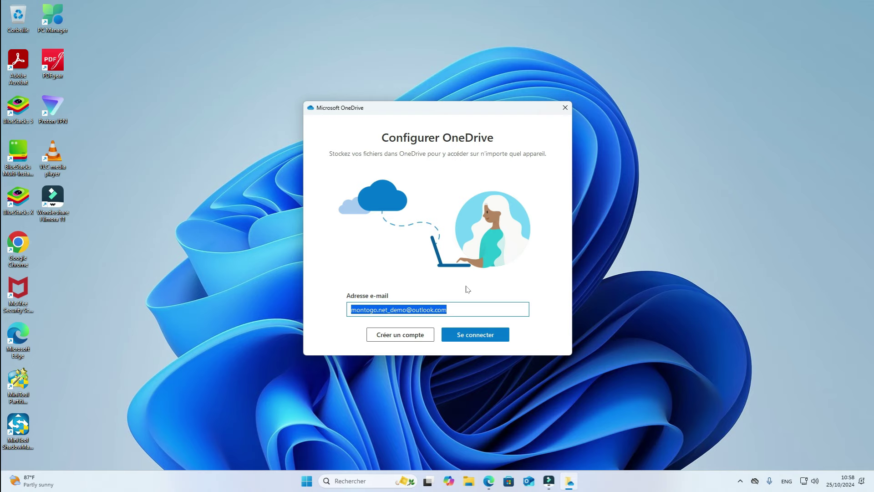
{"action": "left_click", "coordinate": [400, 337]}
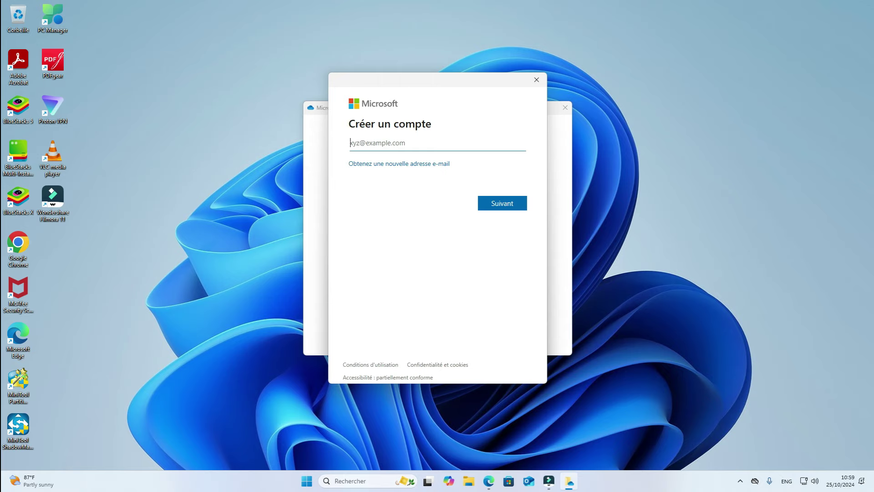
- Switch to getting a new outlook.fr address and focus the new e-mail name field
{"action": "left_click", "coordinate": [389, 165]}
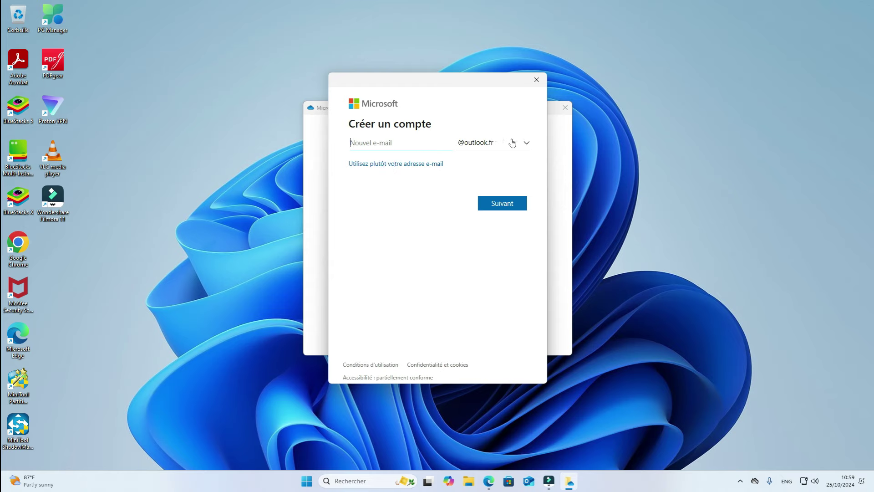
{"action": "left_click", "coordinate": [527, 145]}
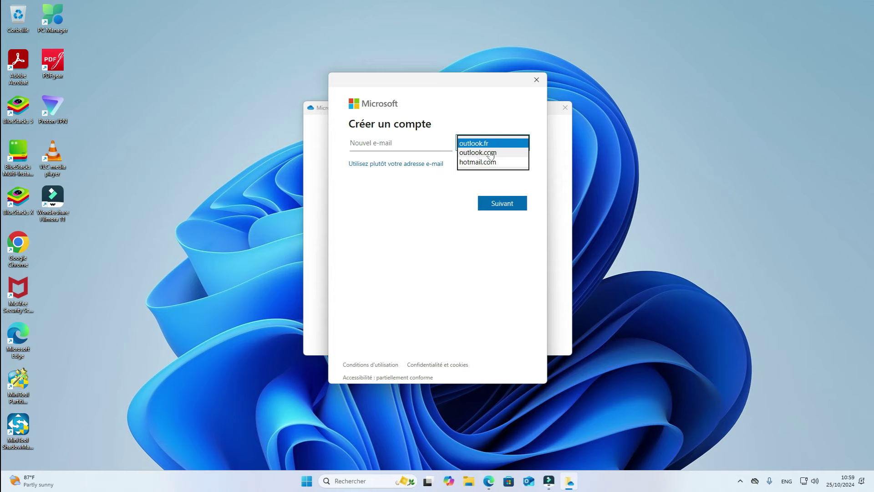
{"action": "left_click", "coordinate": [402, 202]}
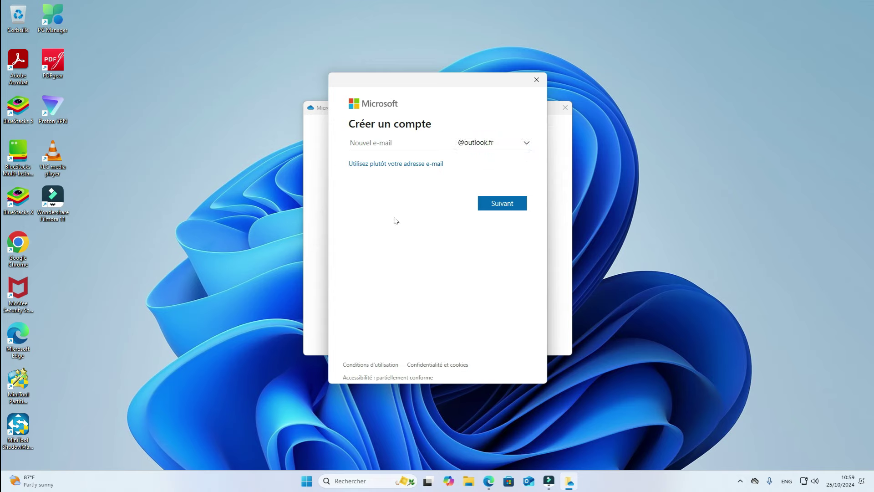
{"action": "left_click", "coordinate": [405, 153]}
- Toggle between existing and new address options, then cancel account creation
{"action": "left_click", "coordinate": [419, 165]}
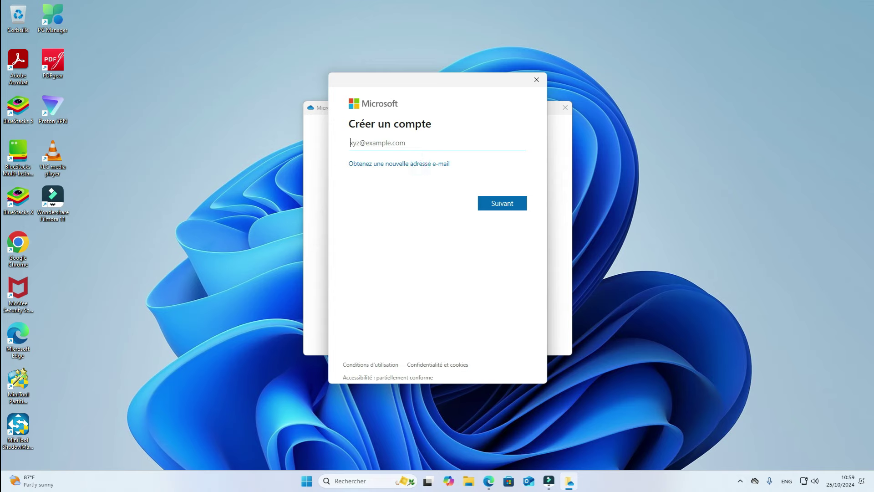
{"action": "left_click", "coordinate": [444, 164]}
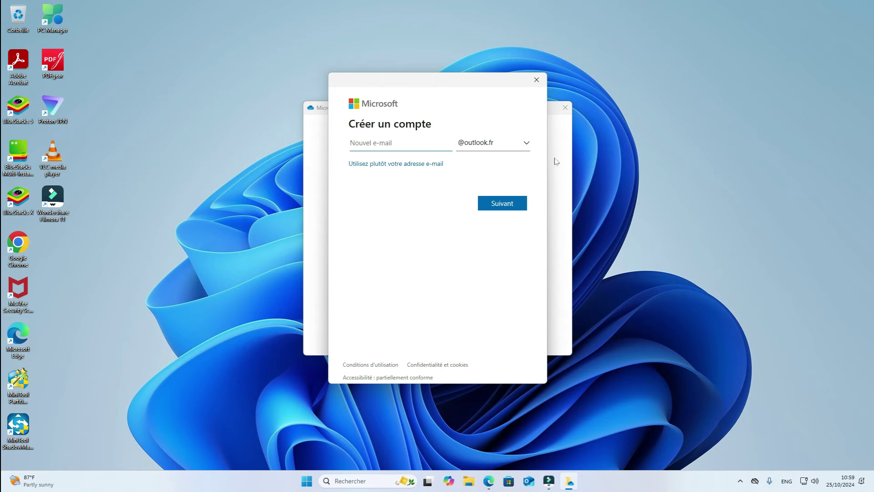
{"action": "left_click", "coordinate": [499, 149]}
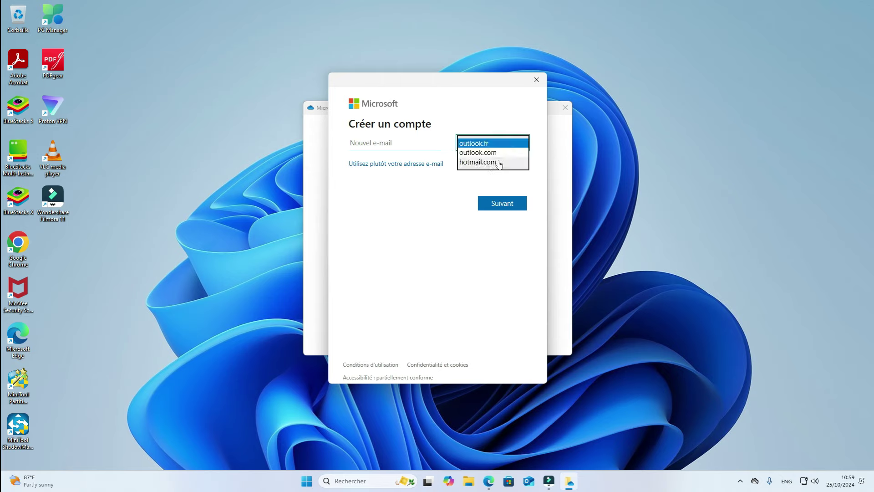
{"action": "left_click", "coordinate": [431, 185]}
{"action": "left_click", "coordinate": [538, 79]}
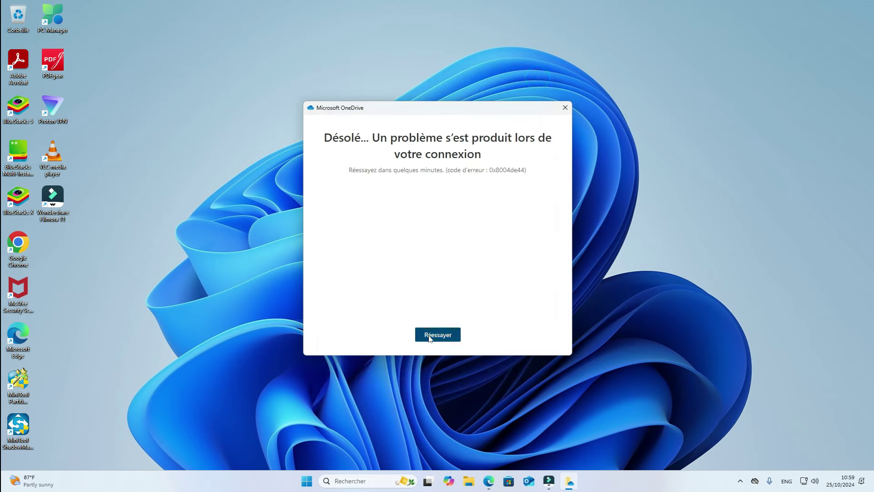
- Dismiss the sign-in error, restart sign-in from the tray and select the pre-filled account e-mail
{"action": "left_click", "coordinate": [430, 335]}
{"action": "left_click", "coordinate": [543, 82]}
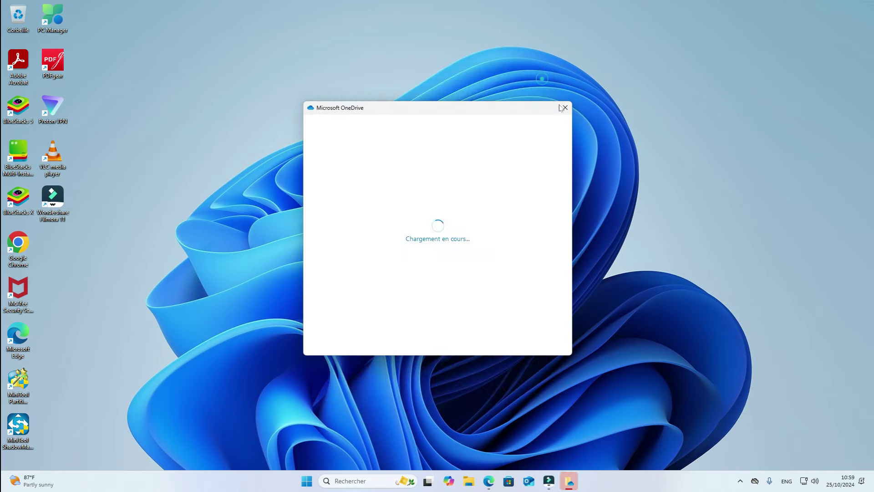
{"action": "left_click", "coordinate": [565, 108]}
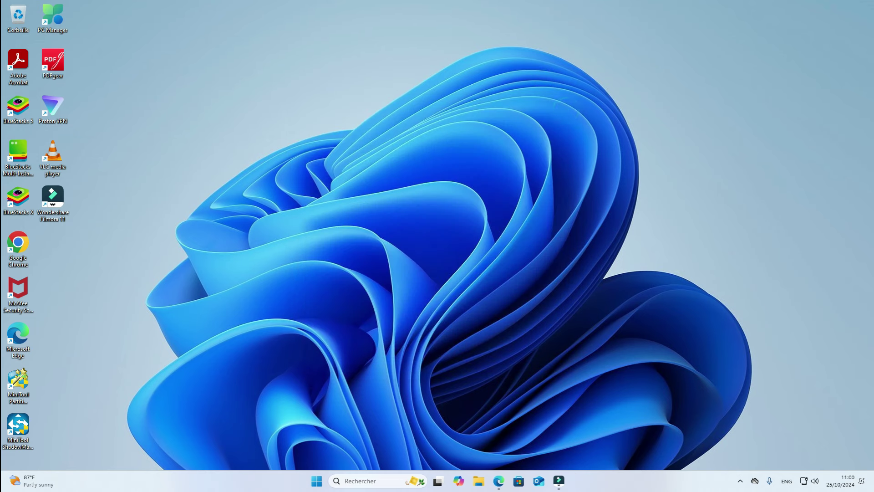
{"action": "left_click", "coordinate": [755, 480]}
{"action": "left_click", "coordinate": [732, 303]}
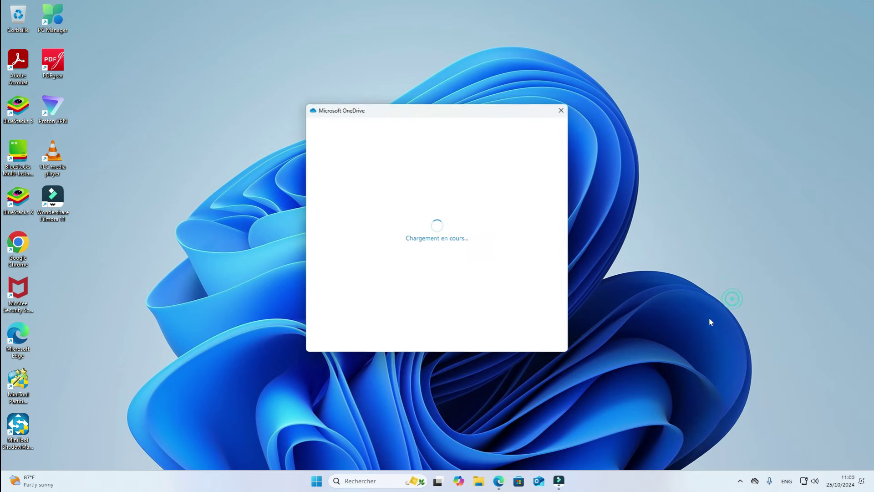
{"action": "left_click_drag", "start_coordinate": [447, 309], "coordinate": [340, 306]}
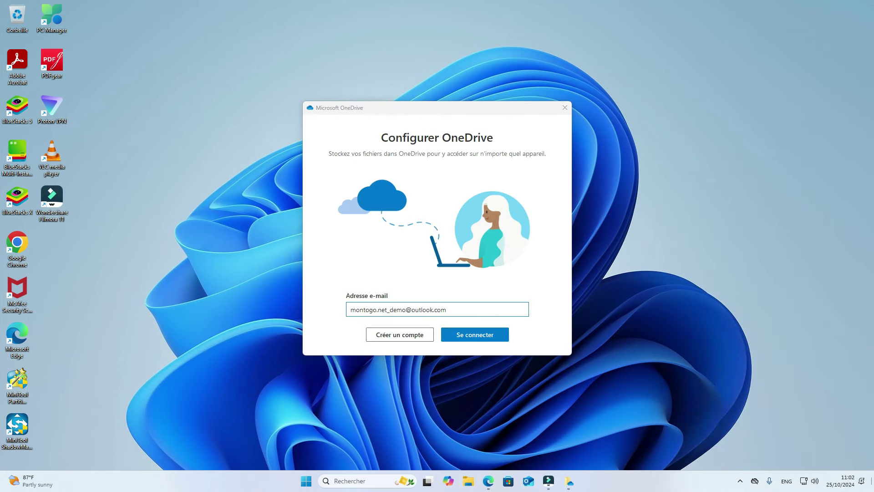
- Sign in to OneDrive with the pre-filled account e-mail to reach the OneDrive folder page
{"action": "left_click_drag", "start_coordinate": [472, 308], "coordinate": [350, 309]}
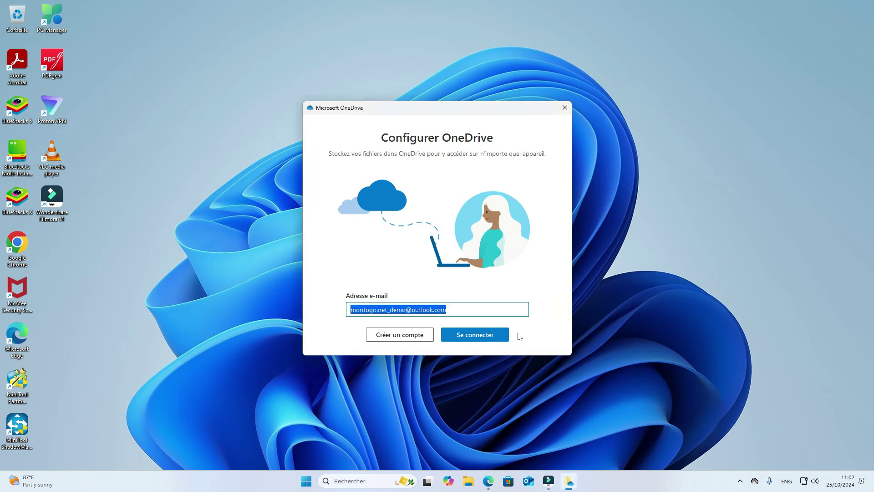
{"action": "left_click", "coordinate": [480, 336]}
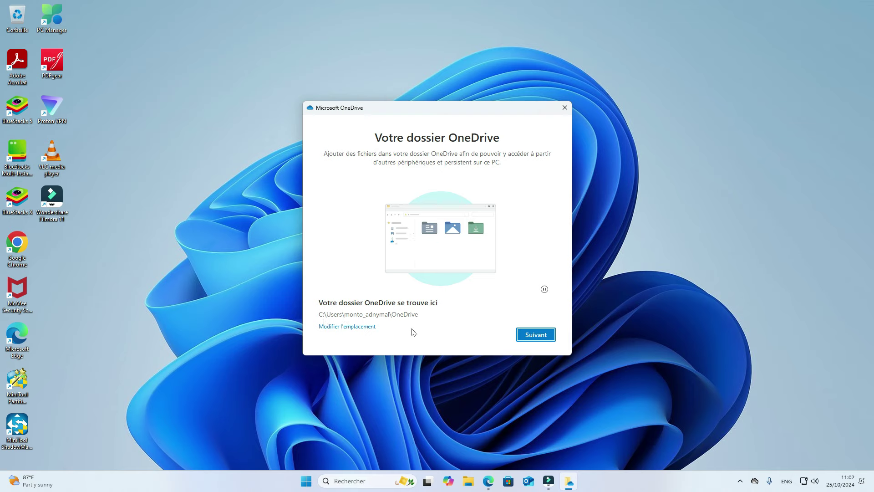
- Look at the location picker, close it unchanged, and continue with the default OneDrive folder
{"action": "left_click", "coordinate": [349, 326]}
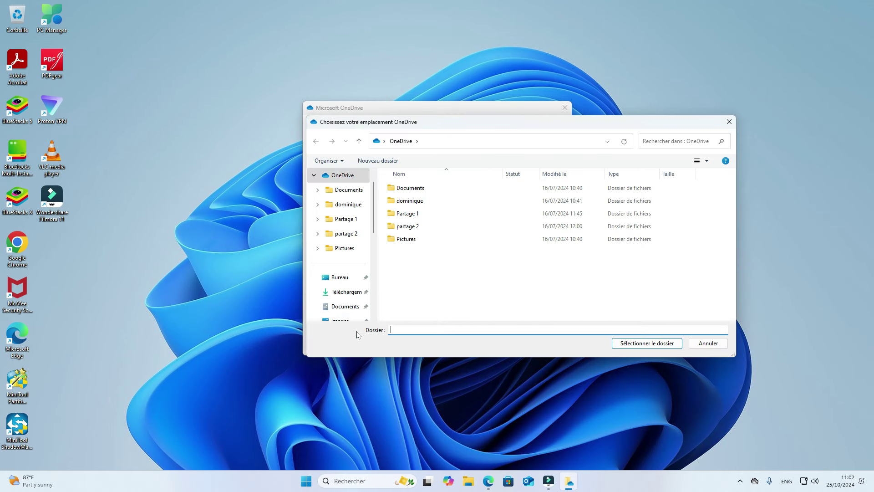
{"action": "scroll", "coordinate": [357, 219], "scroll_direction": "down", "scroll_amount": 3}
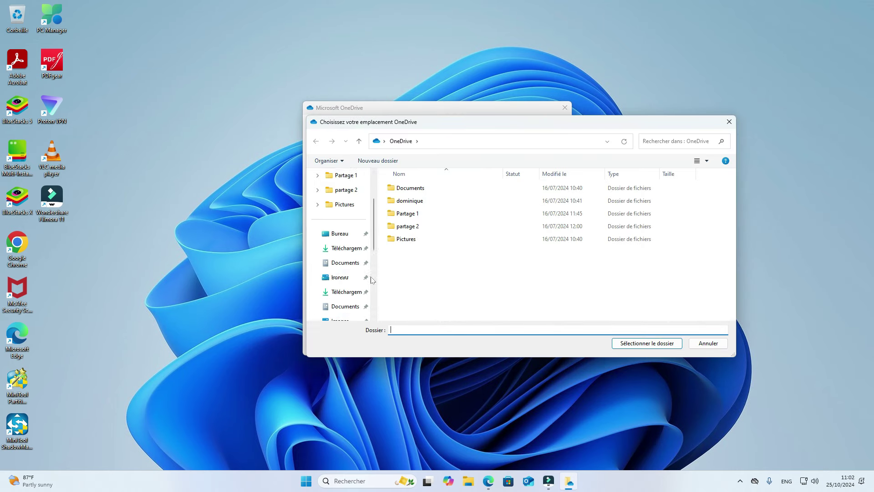
{"action": "scroll", "coordinate": [357, 219], "scroll_direction": "up", "scroll_amount": 2}
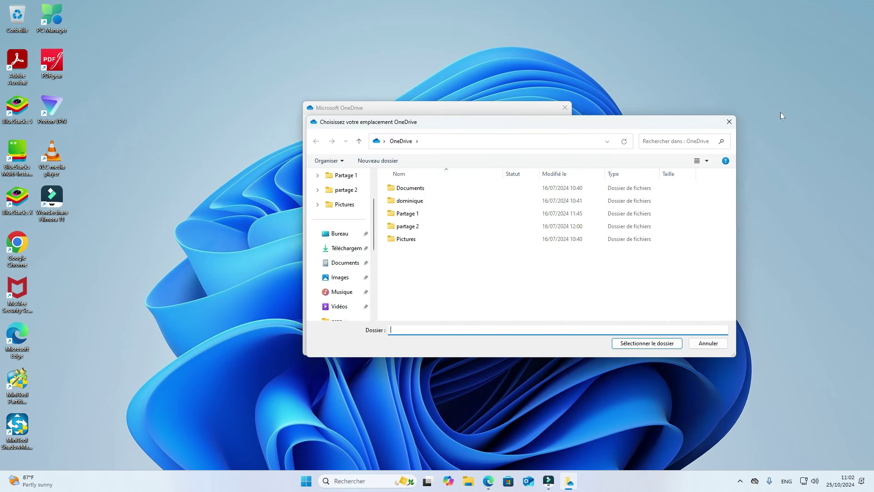
{"action": "left_click", "coordinate": [729, 121]}
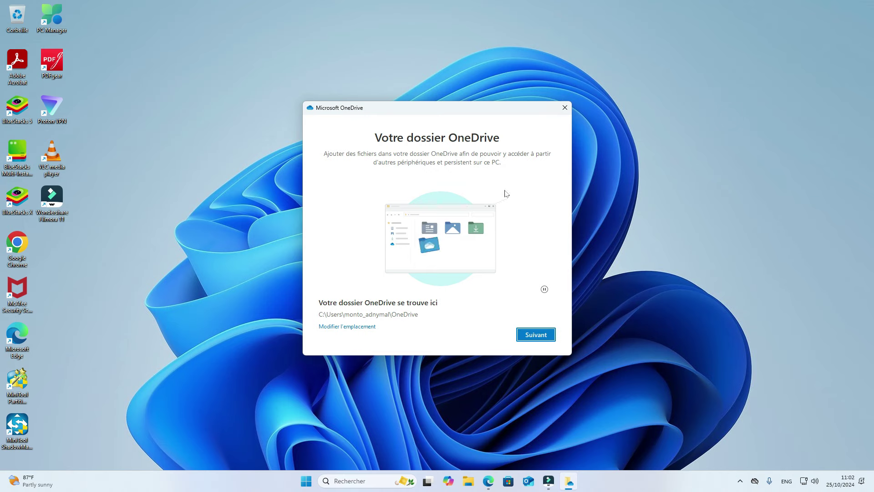
{"action": "left_click", "coordinate": [534, 333]}
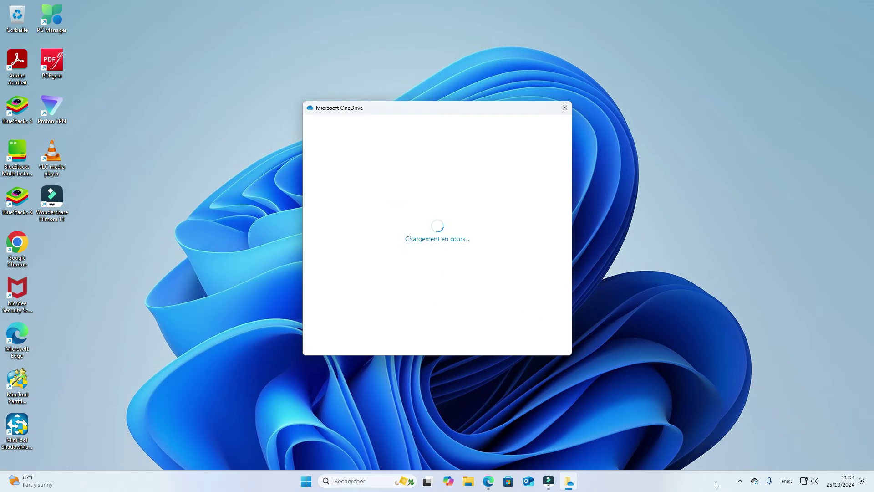
- Open the OneDrive tray panel to reach the Documents, Images and Bureau backup page (5,0 Go)
{"action": "left_click", "coordinate": [754, 483]}
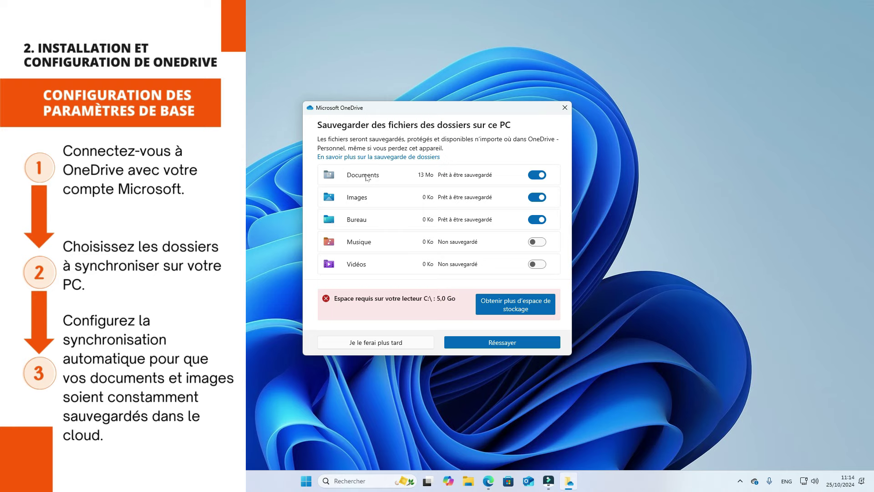
- Open File Explorer and position its window beside the OneDrive setup dialog
{"action": "left_click", "coordinate": [466, 484]}
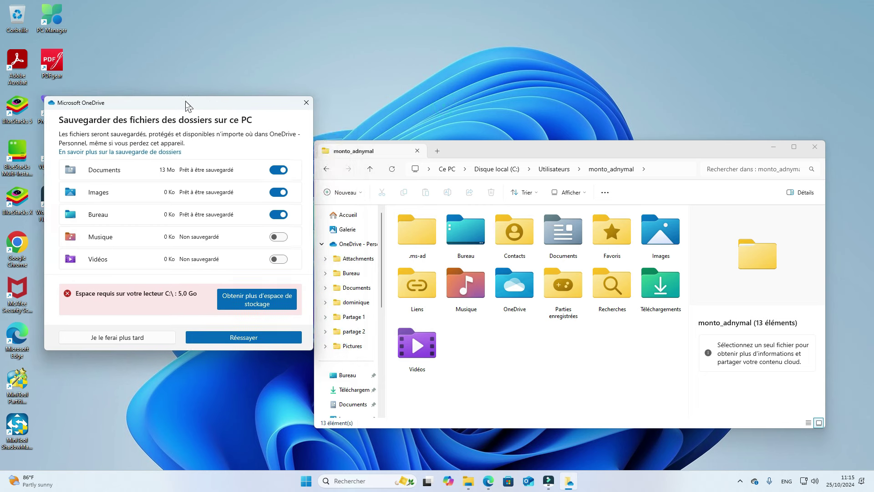
{"action": "left_click_drag", "start_coordinate": [601, 155], "coordinate": [599, 94]}
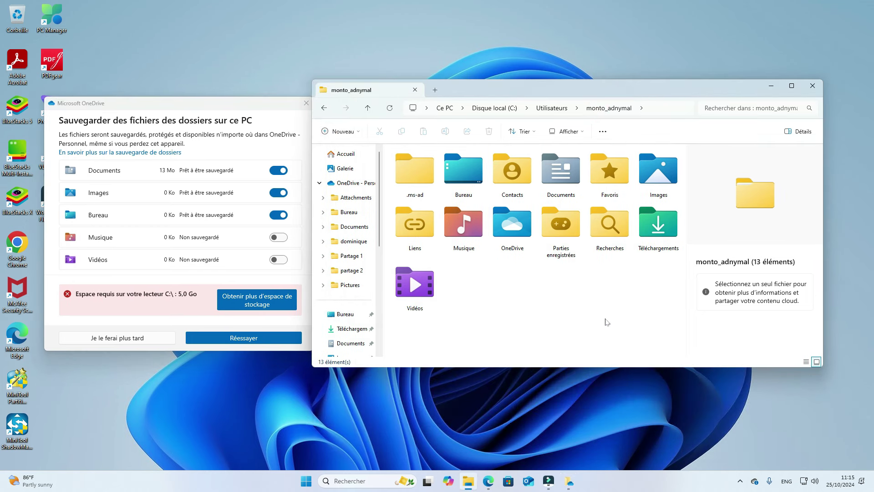
{"action": "left_click_drag", "start_coordinate": [498, 86], "coordinate": [516, 79]}
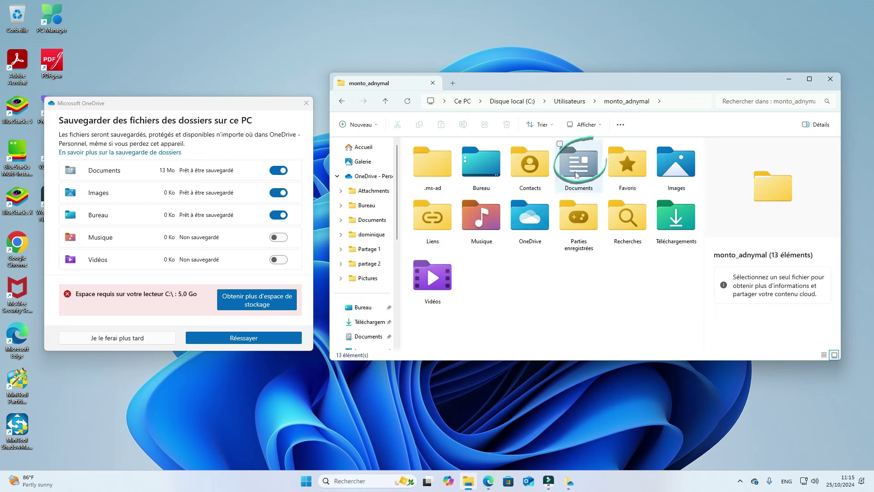
- Inspect the Documents, Images and Bureau folders, returning to the user profile folder after each
{"action": "mouse_move", "coordinate": [576, 175]}
{"action": "double_click", "coordinate": [570, 172]}
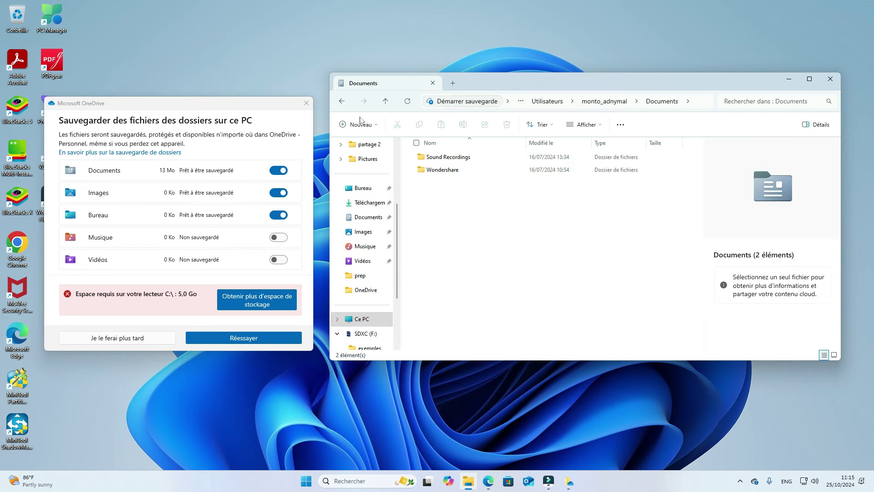
{"action": "left_click", "coordinate": [342, 101]}
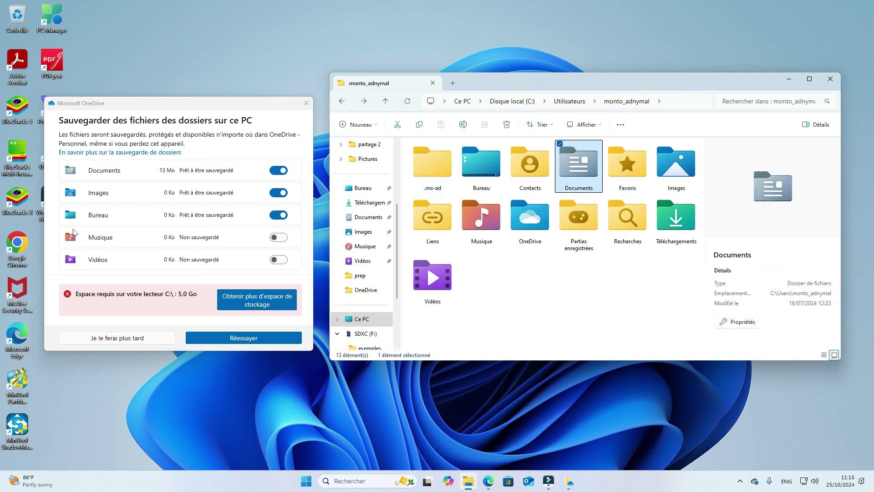
{"action": "double_click", "coordinate": [681, 180]}
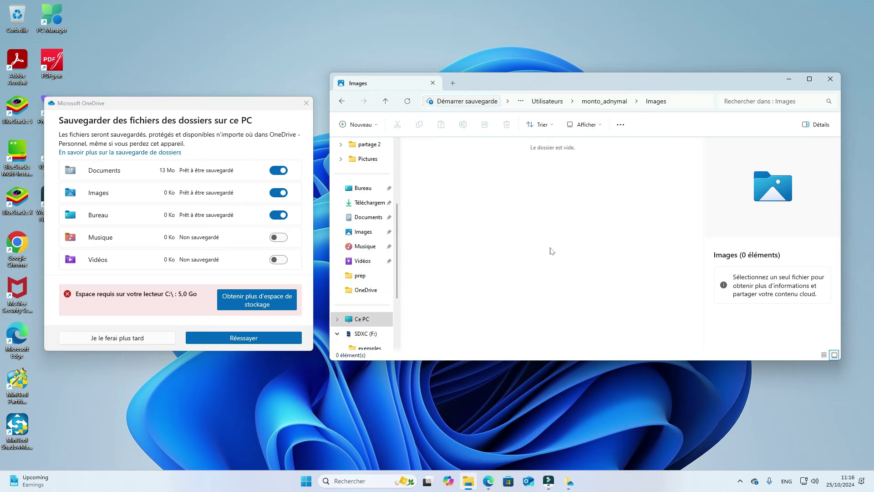
{"action": "left_click", "coordinate": [342, 101]}
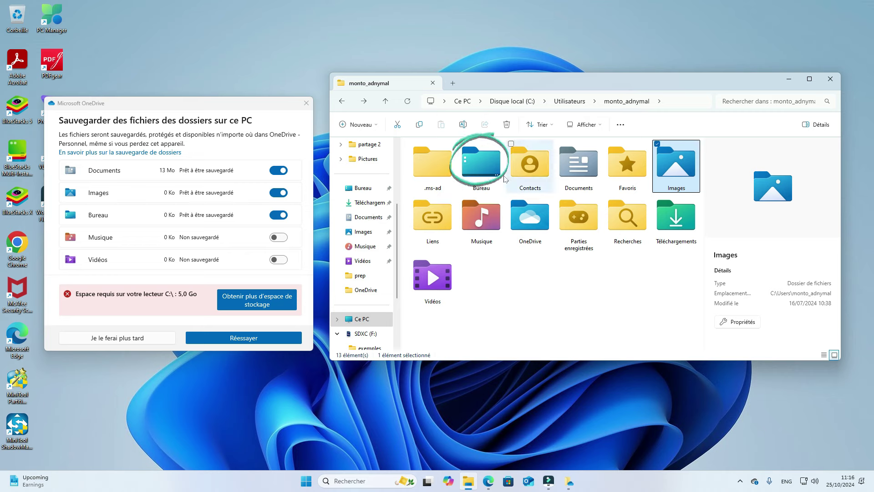
{"action": "double_click", "coordinate": [487, 171]}
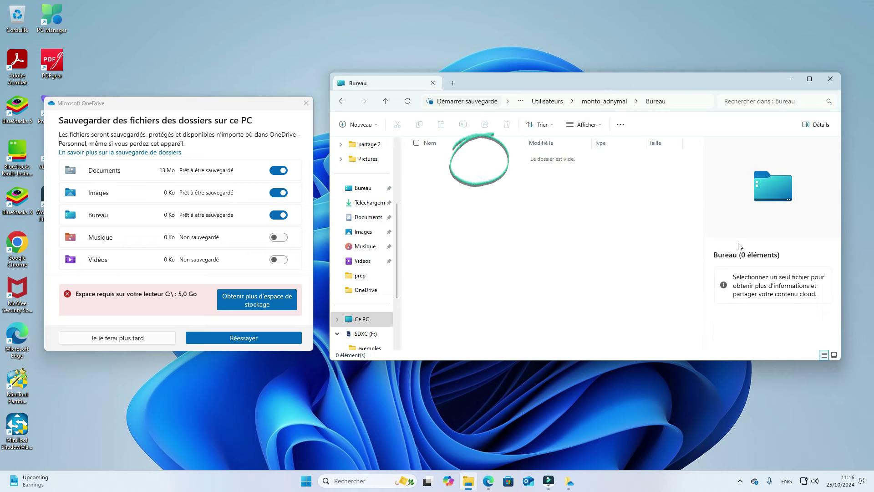
{"action": "left_click", "coordinate": [346, 104]}
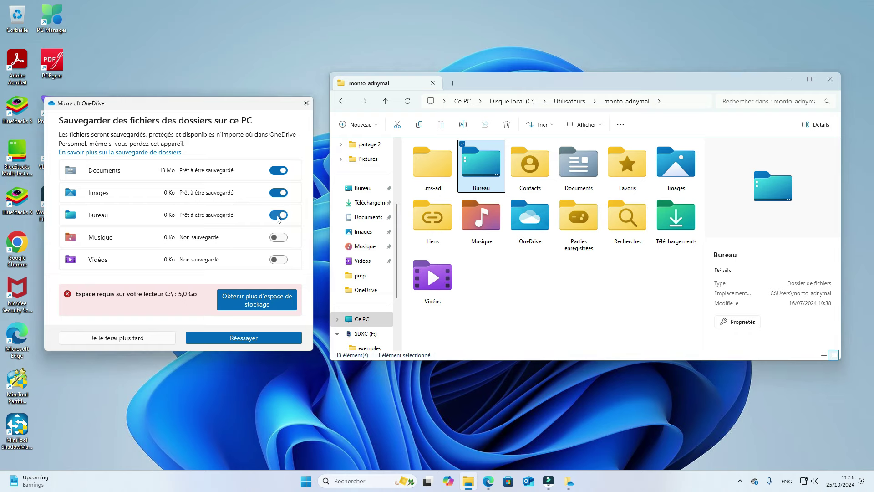
- Switch off the Bureau, Images and Documents backup toggles and continue to the next page
{"action": "left_click", "coordinate": [278, 214]}
{"action": "left_click", "coordinate": [277, 193]}
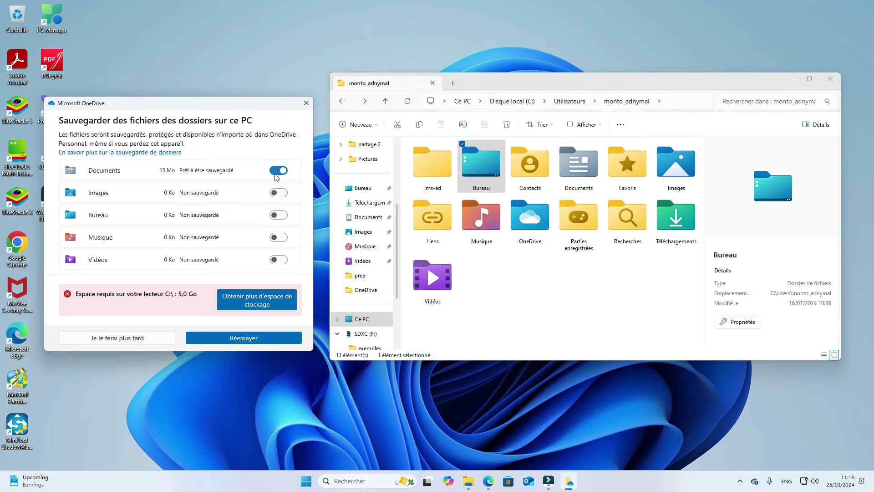
{"action": "left_click", "coordinate": [275, 171]}
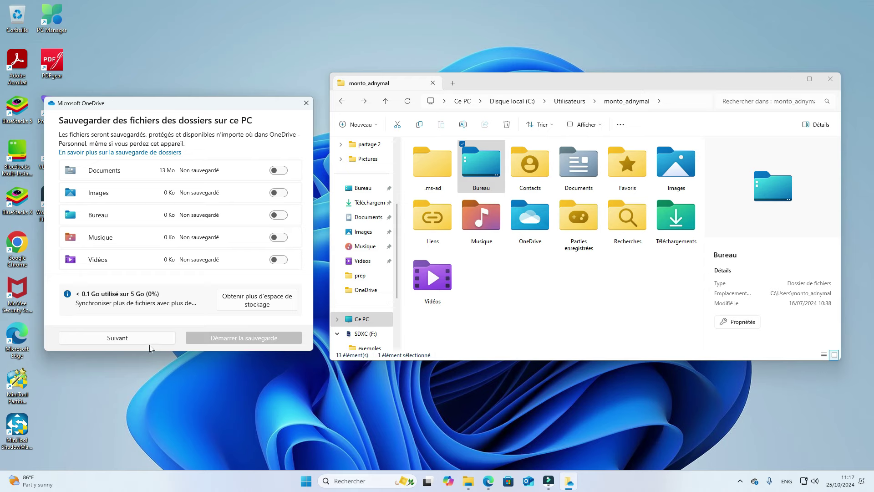
{"action": "left_click", "coordinate": [153, 342]}
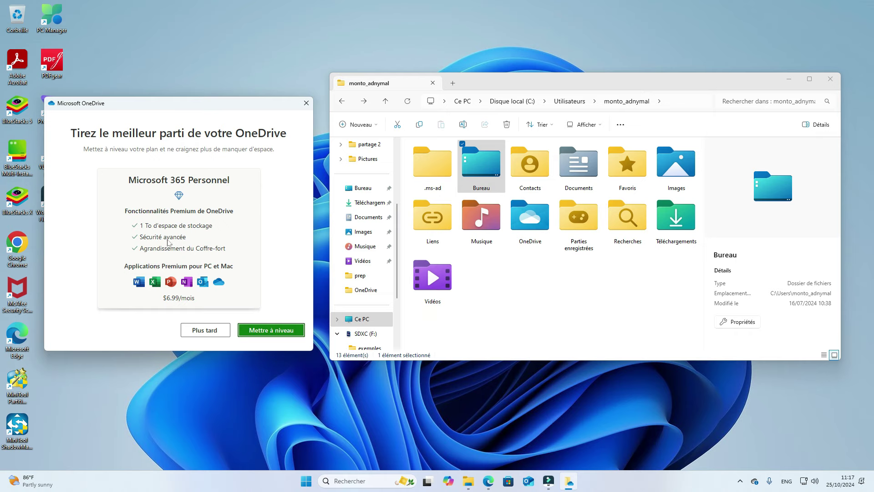
- Decline the Microsoft 365 offer and mobile app, step through the tour, and open the OneDrive folder
{"action": "left_click", "coordinate": [213, 330]}
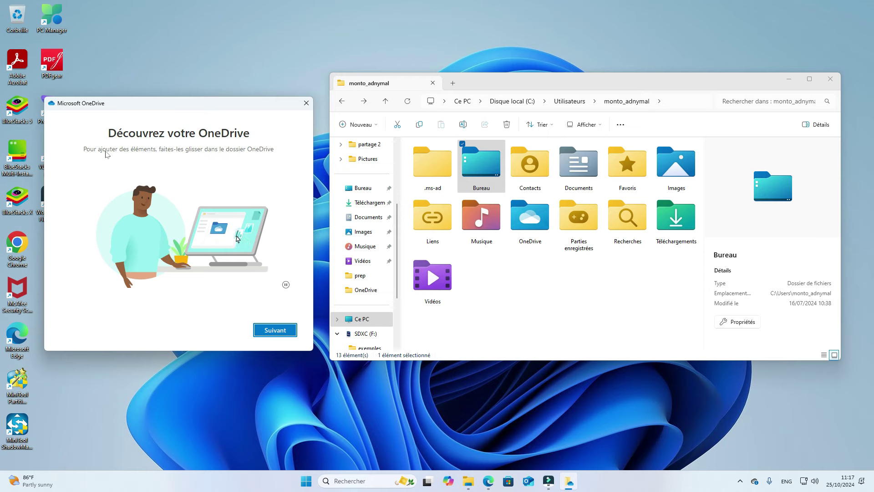
{"action": "left_click", "coordinate": [275, 329]}
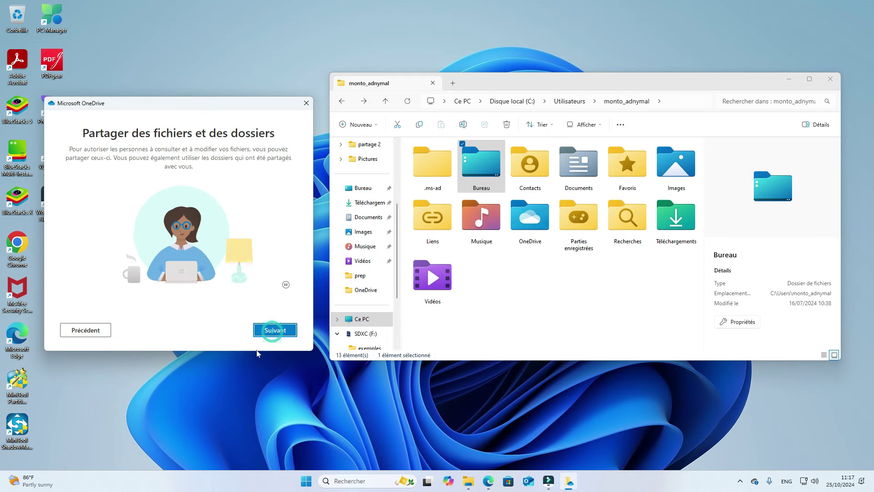
{"action": "left_click", "coordinate": [275, 330]}
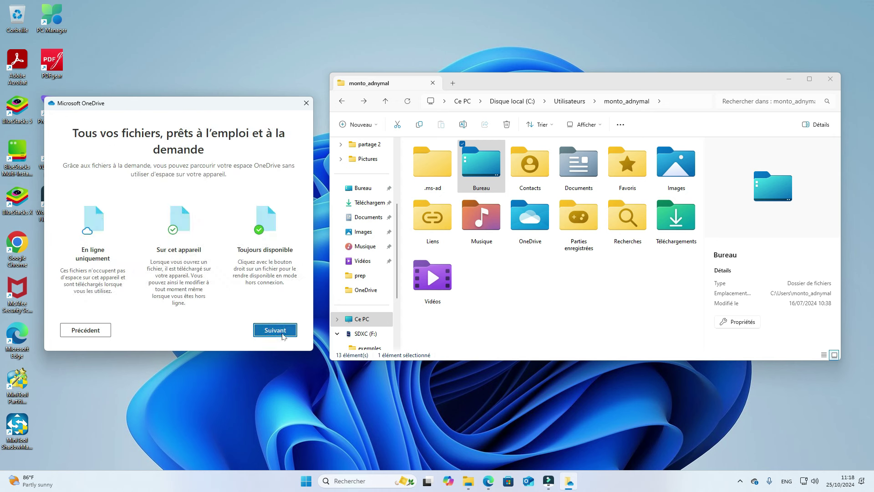
{"action": "left_click", "coordinate": [282, 335]}
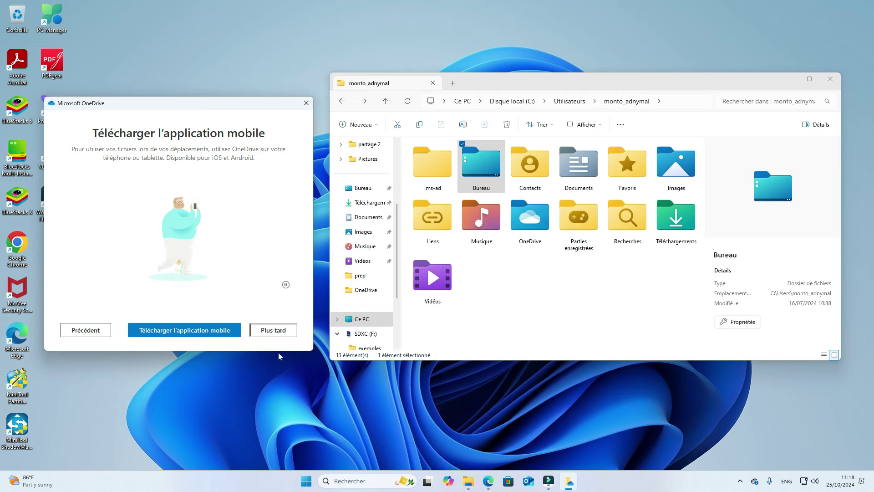
{"action": "left_click", "coordinate": [274, 331]}
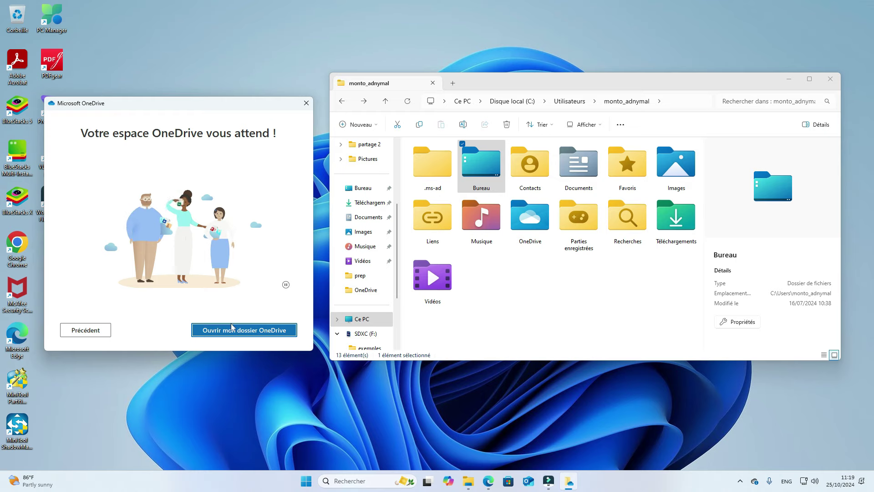
{"action": "left_click", "coordinate": [230, 330]}
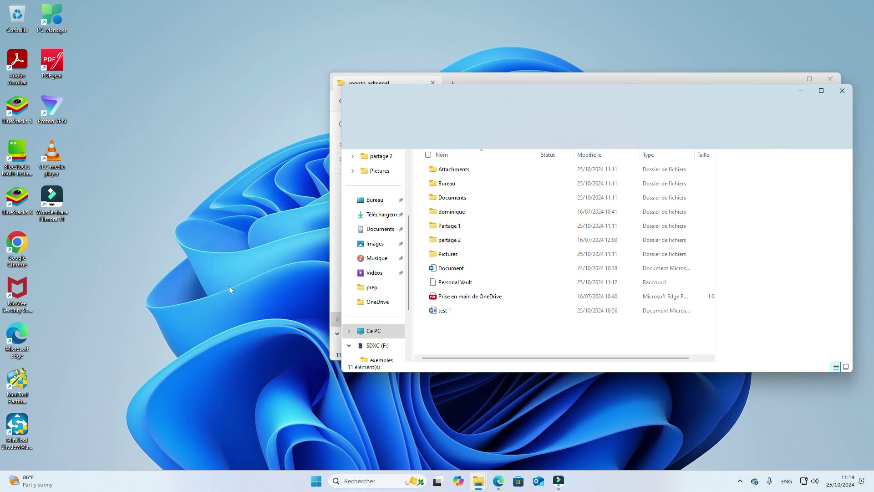
- Maximize the OneDrive folder window and switch its view to extra large icons
{"action": "left_click", "coordinate": [821, 92]}
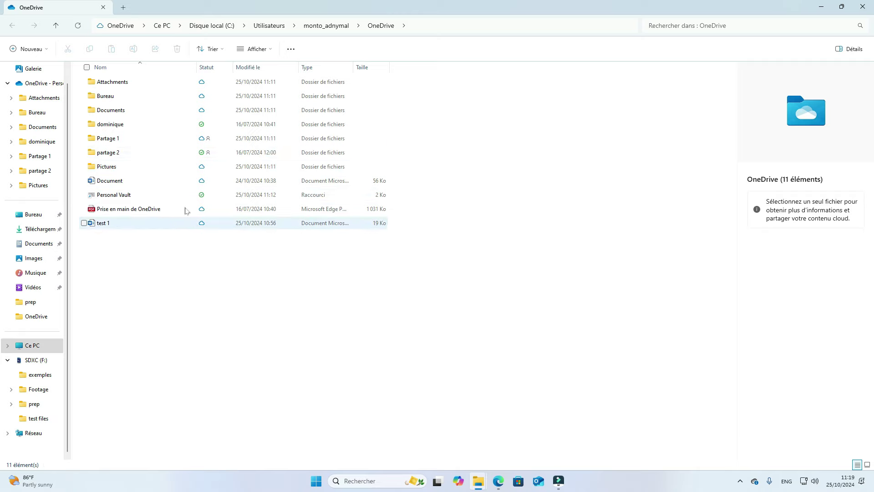
{"action": "left_click", "coordinate": [267, 51]}
{"action": "left_click", "coordinate": [261, 72]}
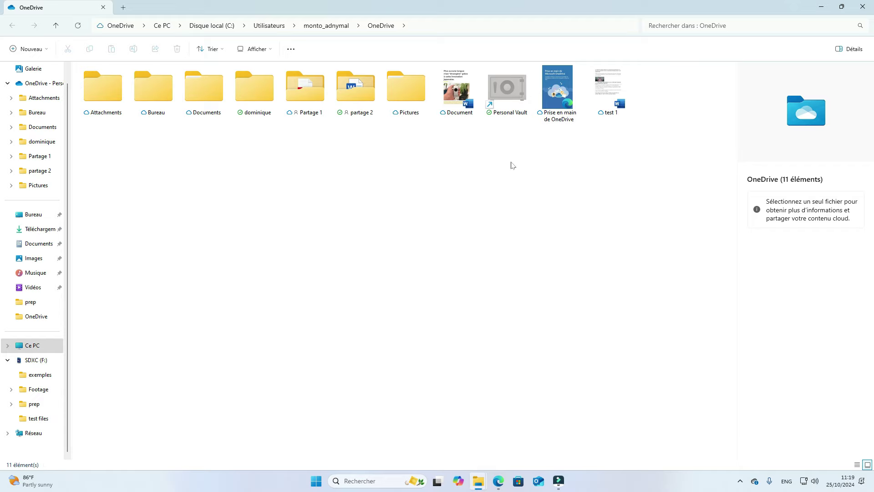
- Open the test 1 document from the OneDrive folder
{"action": "mouse_move", "coordinate": [609, 101]}
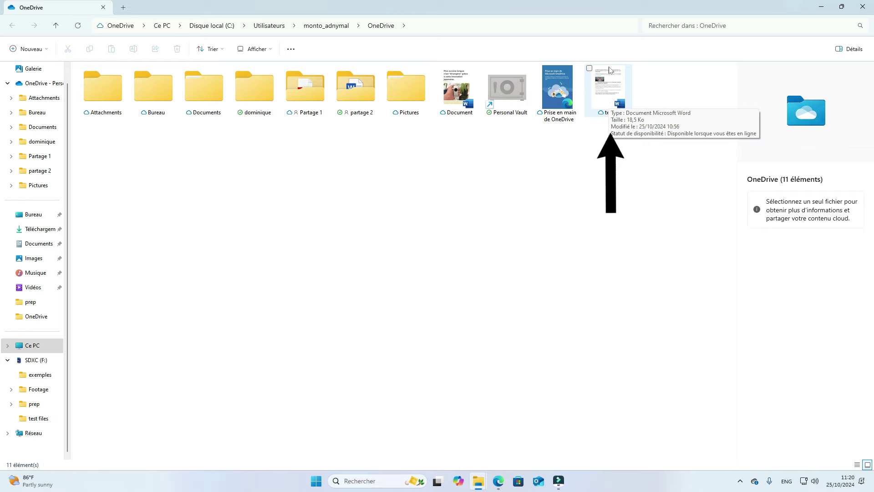
{"action": "left_click", "coordinate": [612, 91]}
{"action": "double_click", "coordinate": [611, 94]}
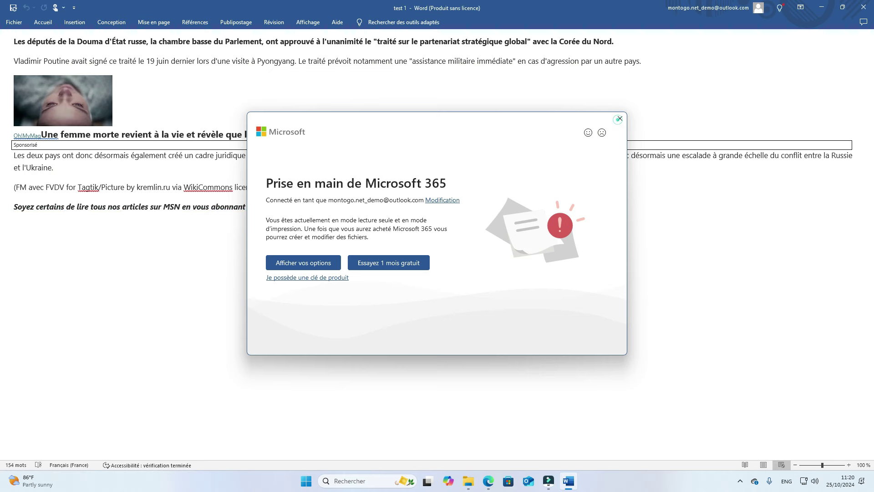
- Dismiss the Microsoft 365 and Office purchase dialogs, switch test 1 to Print Layout, then close Word
{"action": "left_click", "coordinate": [619, 119]}
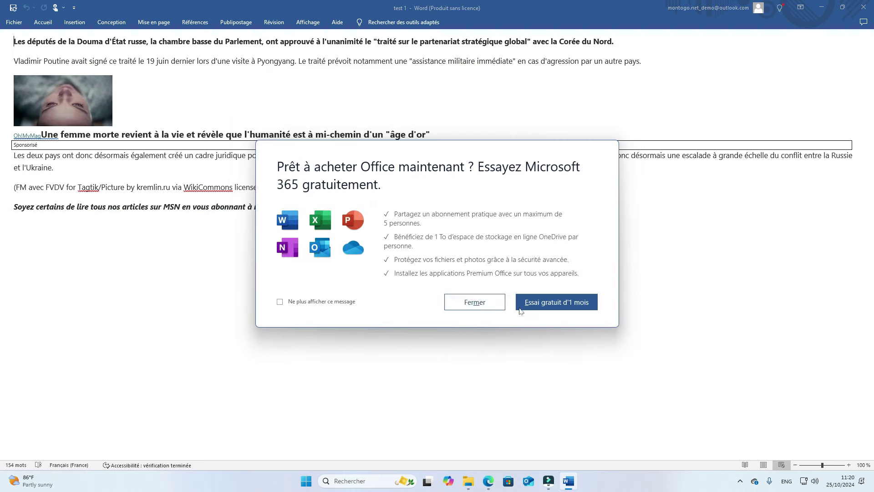
{"action": "left_click", "coordinate": [489, 304]}
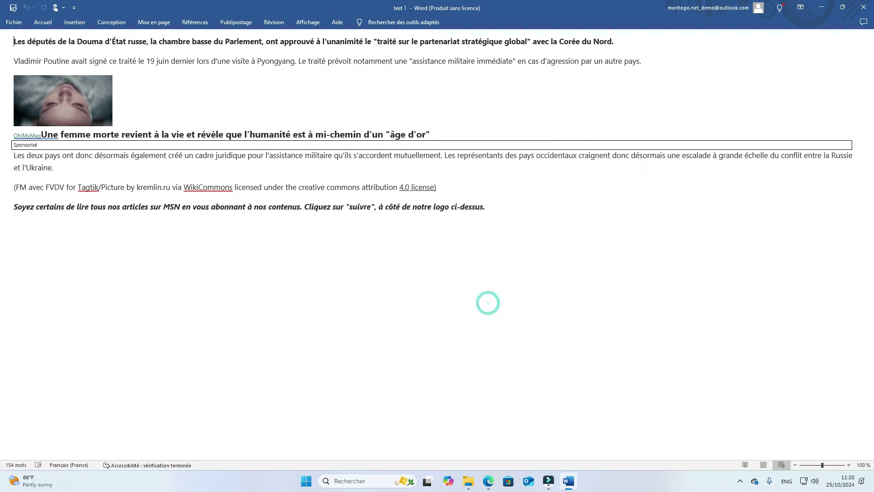
{"action": "left_click", "coordinate": [764, 466]}
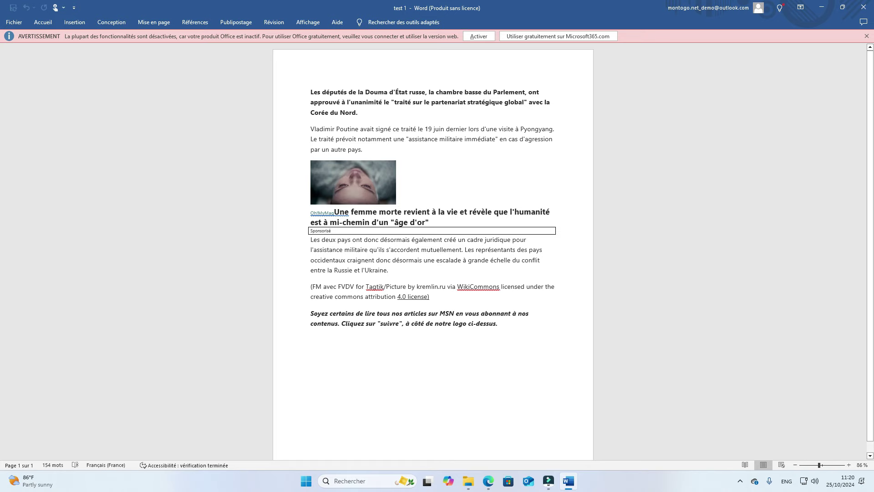
{"action": "left_click", "coordinate": [864, 7]}
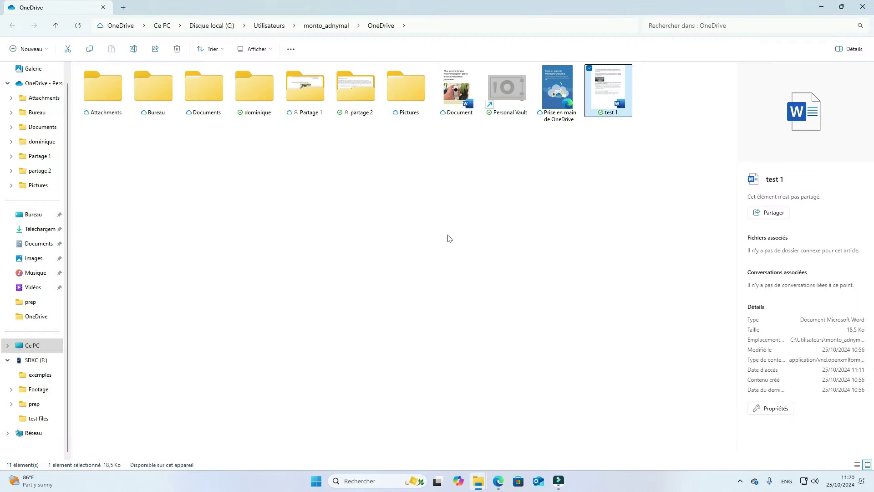
- Clear the selection, widen the navigation pane, open OneDrive - Personal, and maximize the Explorer window
{"action": "left_click", "coordinate": [448, 235]}
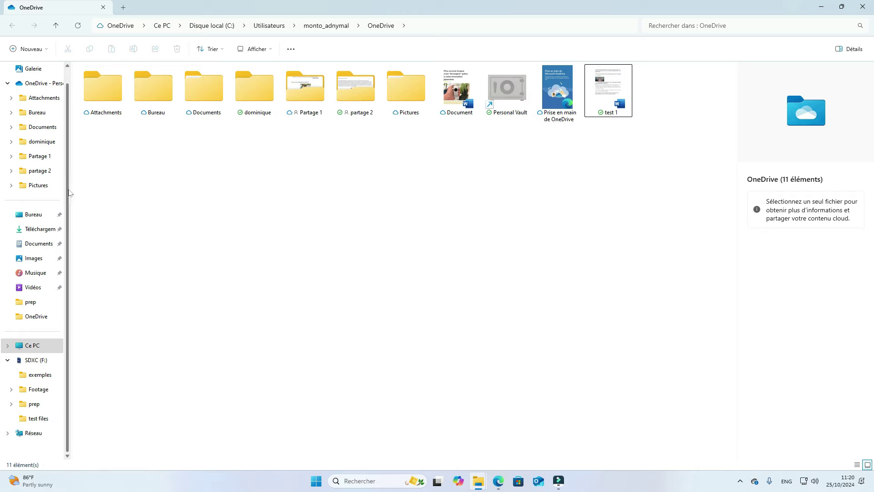
{"action": "left_click_drag", "start_coordinate": [68, 192], "coordinate": [215, 207]}
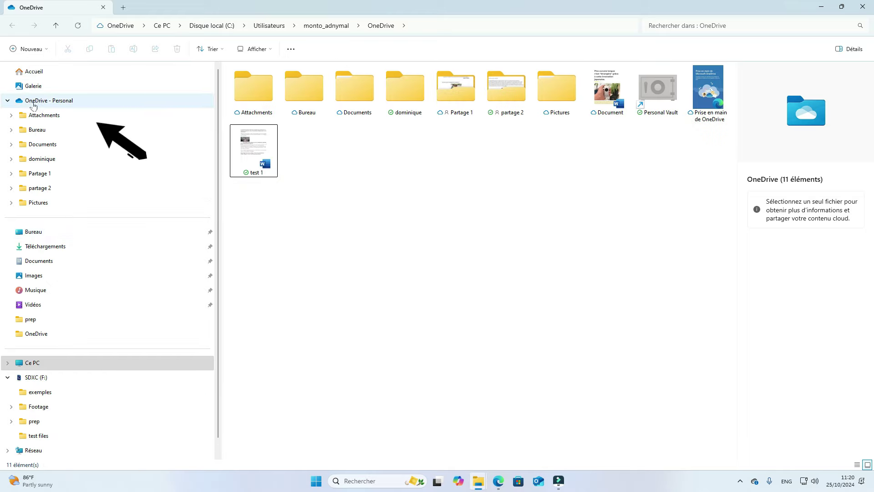
{"action": "left_click", "coordinate": [33, 101]}
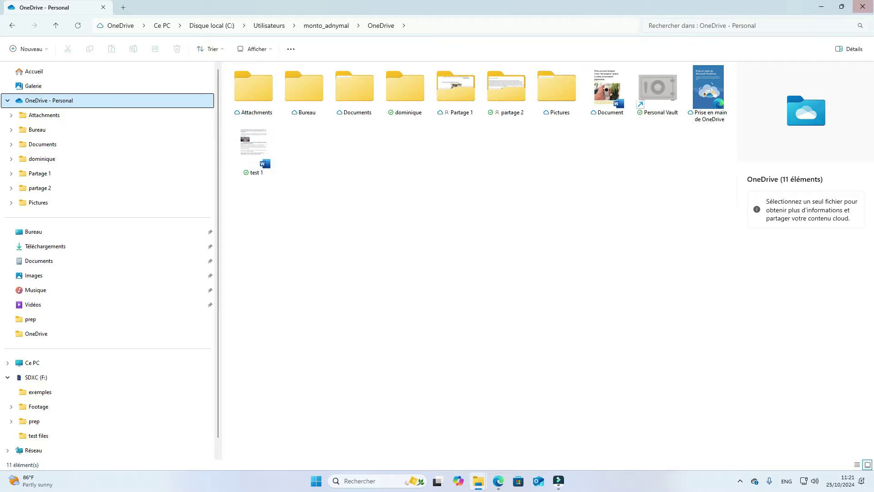
{"action": "left_click", "coordinate": [842, 8]}
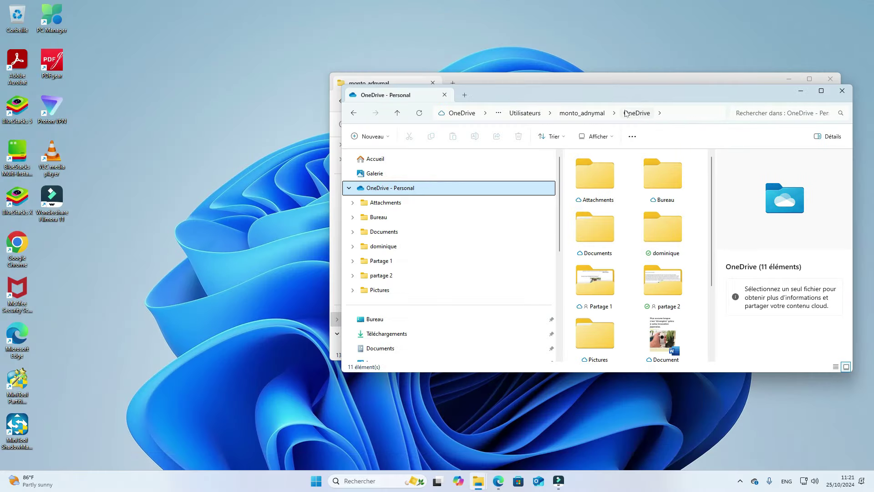
{"action": "left_click_drag", "start_coordinate": [630, 100], "coordinate": [312, 109]}
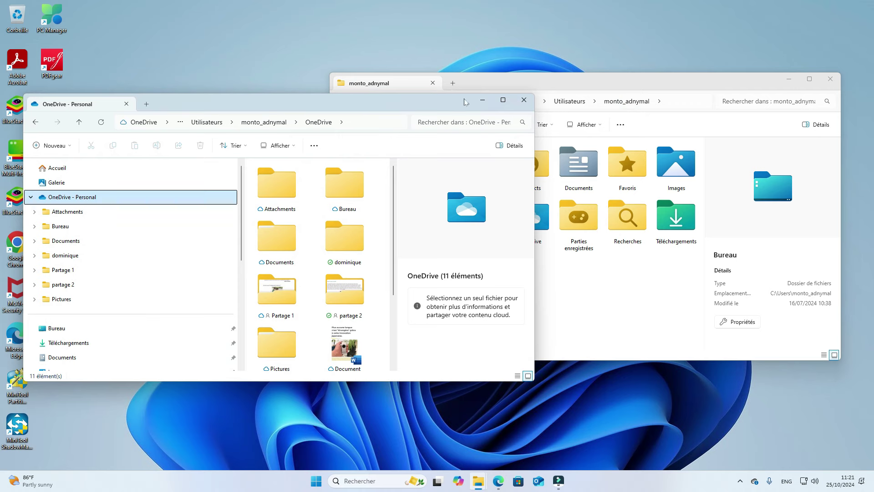
{"action": "left_click", "coordinate": [503, 100]}
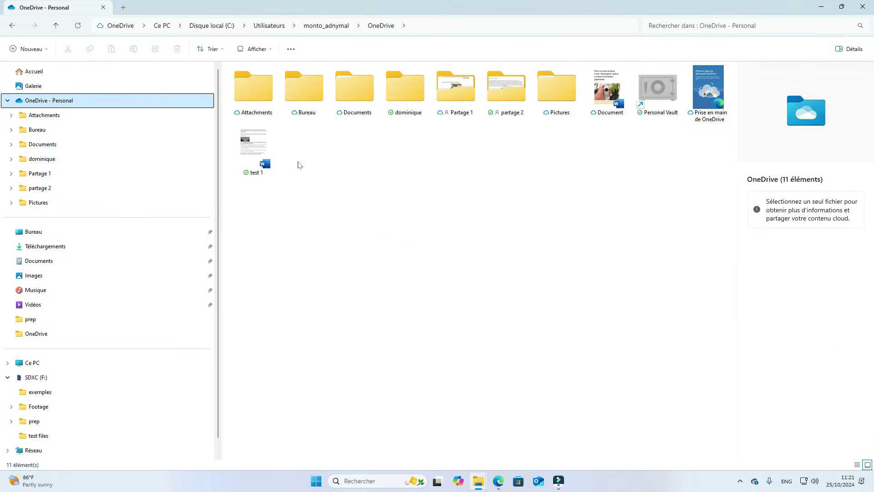
- Add a folder named 'ordinateur de bureau vers OneDrive' via the right-click Nouveau > Dossier menu
{"action": "right_click", "coordinate": [309, 219]}
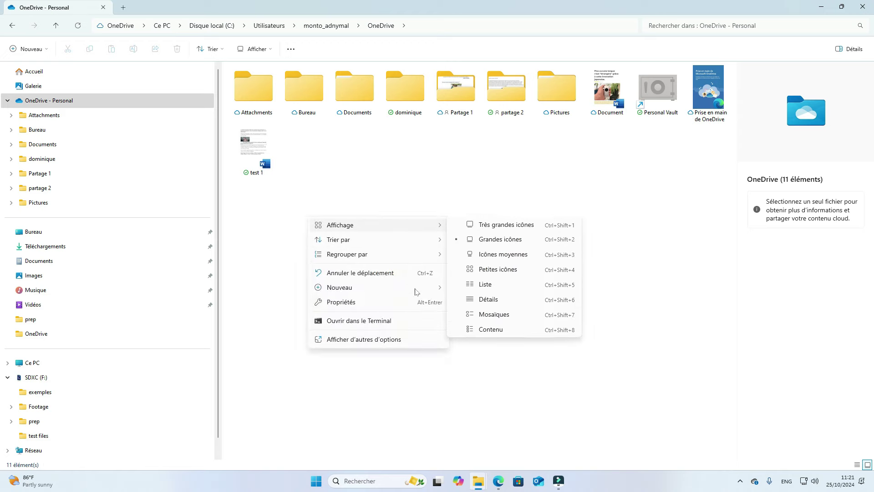
{"action": "mouse_move", "coordinate": [405, 294]}
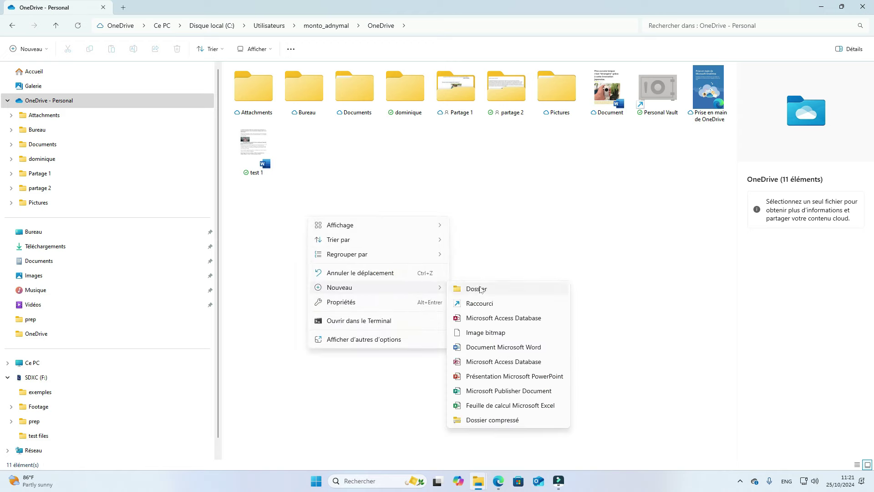
{"action": "left_click", "coordinate": [480, 289]}
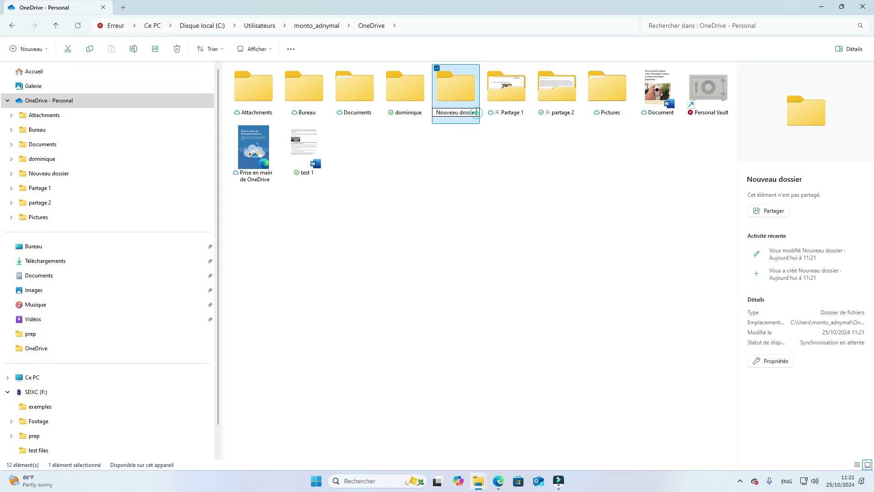
{"action": "type", "text": "ordinateur de bureau vers OneD"}
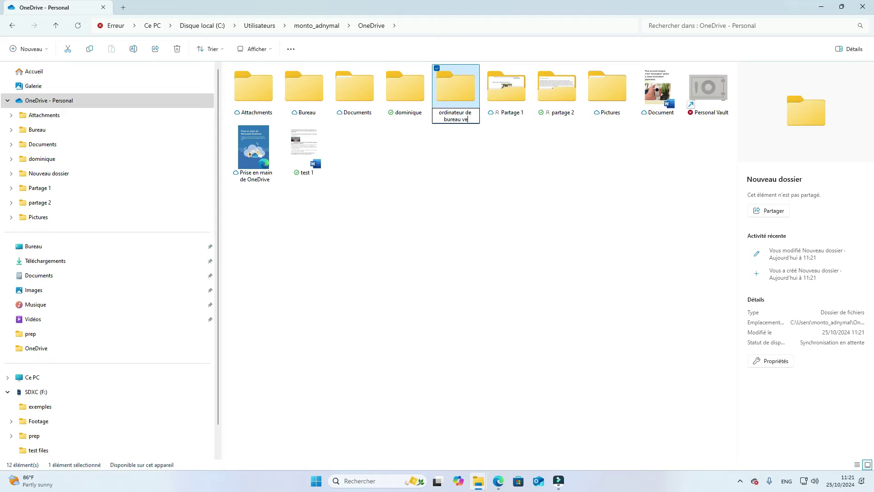
{"action": "type", "text": "rive"}
{"action": "key", "text": "Return"}
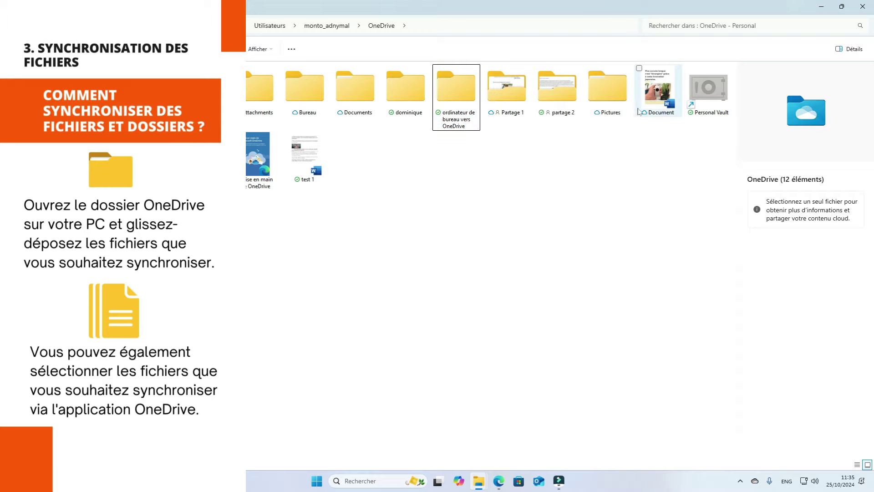
- Close the extra Explorer window, reload OneDrive web's Mes fichiers, and dismiss the storage trial offer
{"action": "left_click", "coordinate": [845, 6]}
{"action": "left_click", "coordinate": [831, 78]}
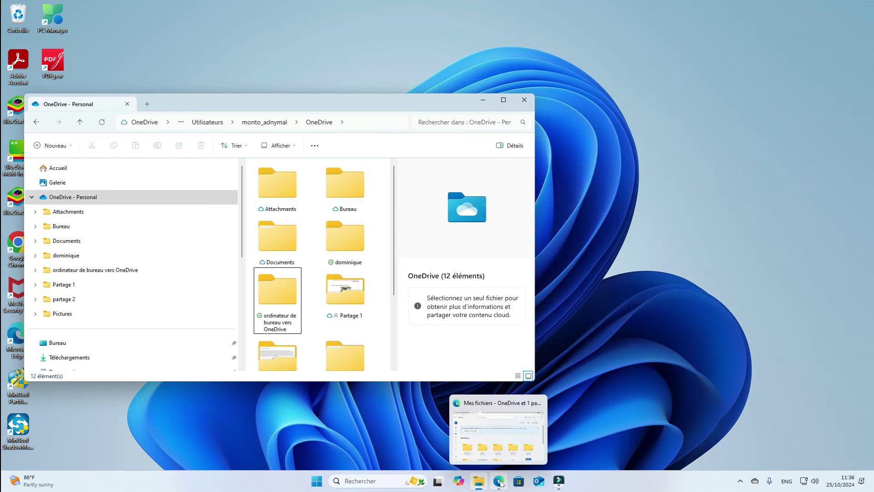
{"action": "left_click", "coordinate": [499, 428]}
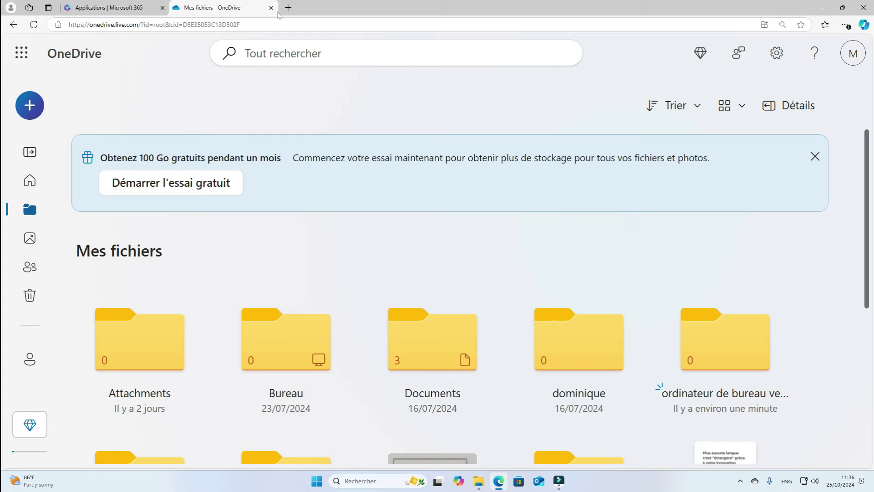
{"action": "scroll", "coordinate": [416, 236], "scroll_direction": "down", "scroll_amount": 2}
{"action": "scroll", "coordinate": [416, 237], "scroll_direction": "up", "scroll_amount": 2}
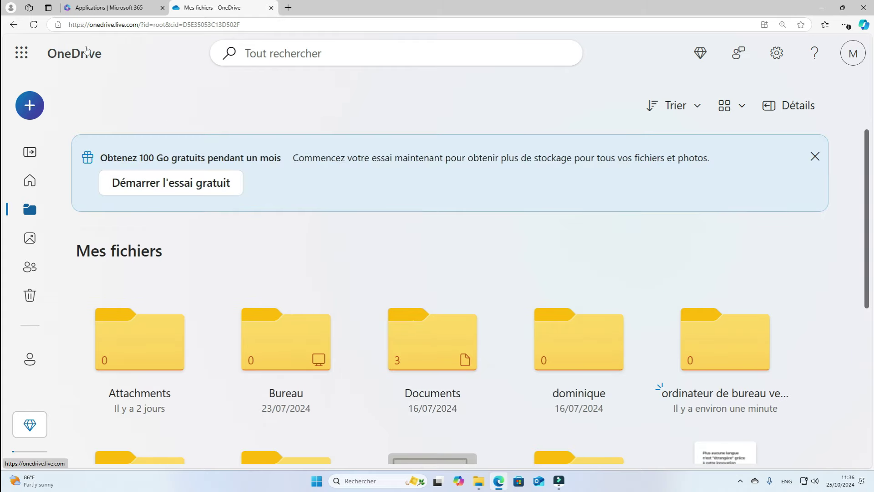
{"action": "left_click", "coordinate": [33, 24]}
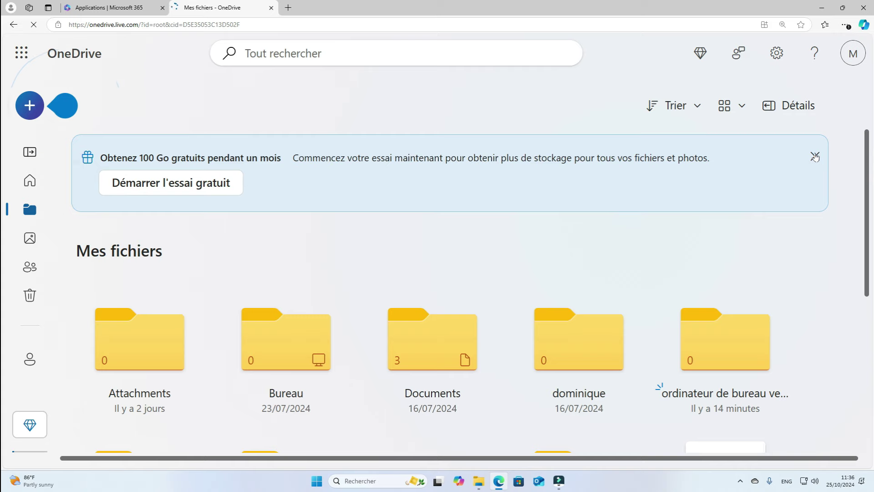
{"action": "left_click", "coordinate": [813, 156]}
{"action": "scroll", "coordinate": [837, 170], "scroll_direction": "down", "scroll_amount": 2}
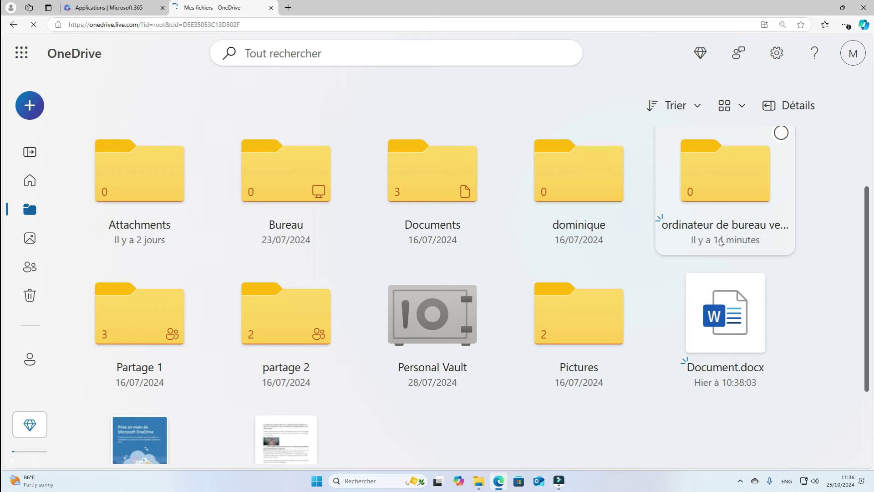
- Tile File Explorer on the left half and the OneDrive web page on the right
{"action": "key", "text": "super+Down"}
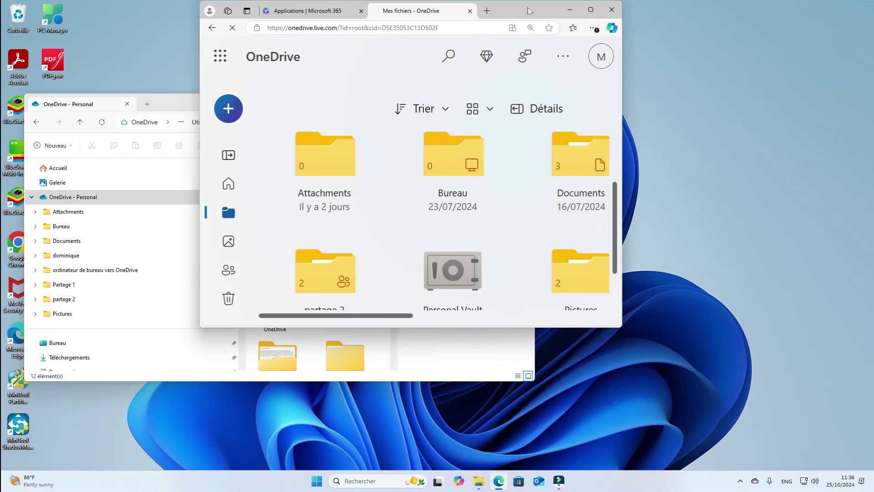
{"action": "left_click_drag", "start_coordinate": [497, 9], "coordinate": [683, 58]}
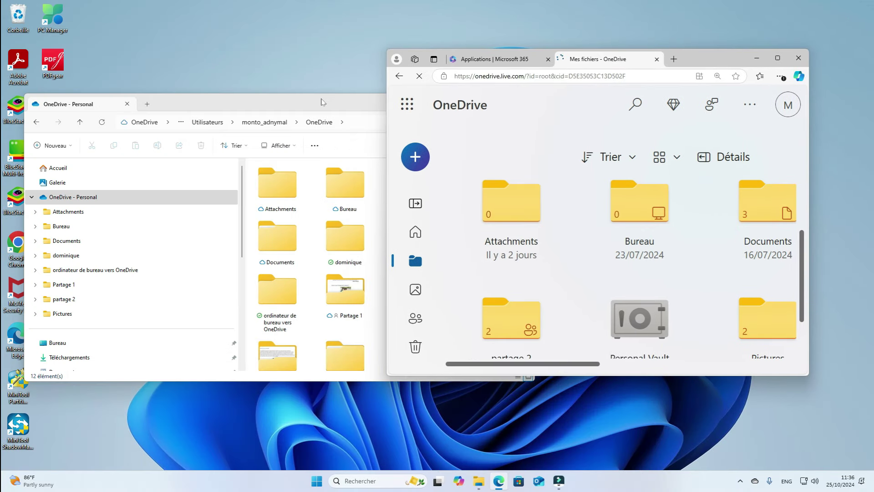
{"action": "left_click_drag", "start_coordinate": [322, 102], "coordinate": [269, 65]}
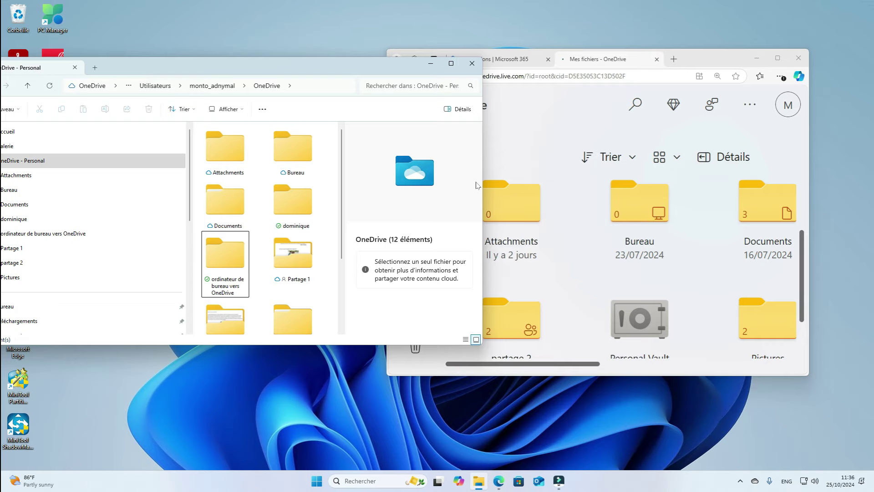
{"action": "left_click_drag", "start_coordinate": [317, 67], "coordinate": [276, 27]}
{"action": "left_click", "coordinate": [756, 271]}
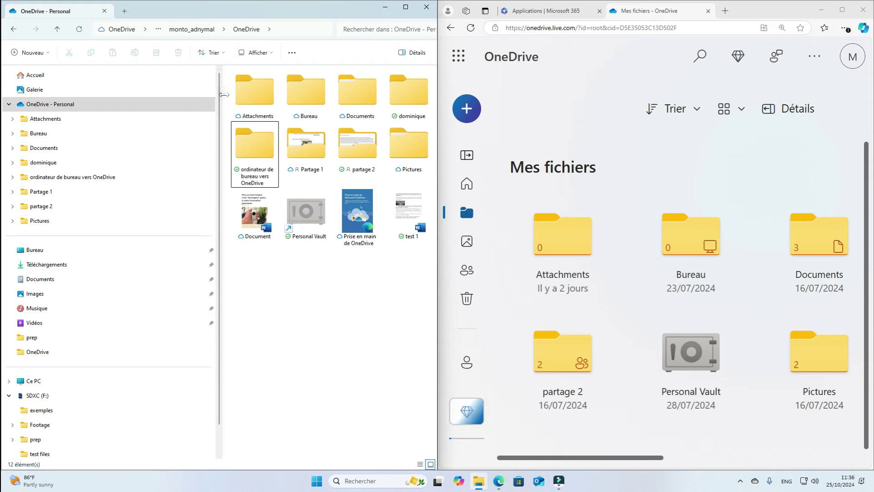
- Narrow Explorer's navigation pane and zoom the OneDrive web page out to 125 %
{"action": "left_click_drag", "start_coordinate": [225, 95], "coordinate": [84, 95]}
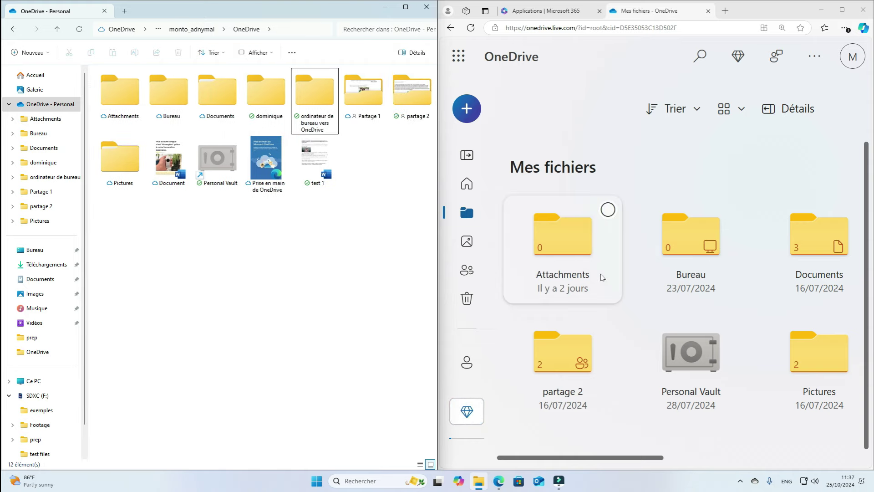
{"action": "left_click", "coordinate": [742, 110]}
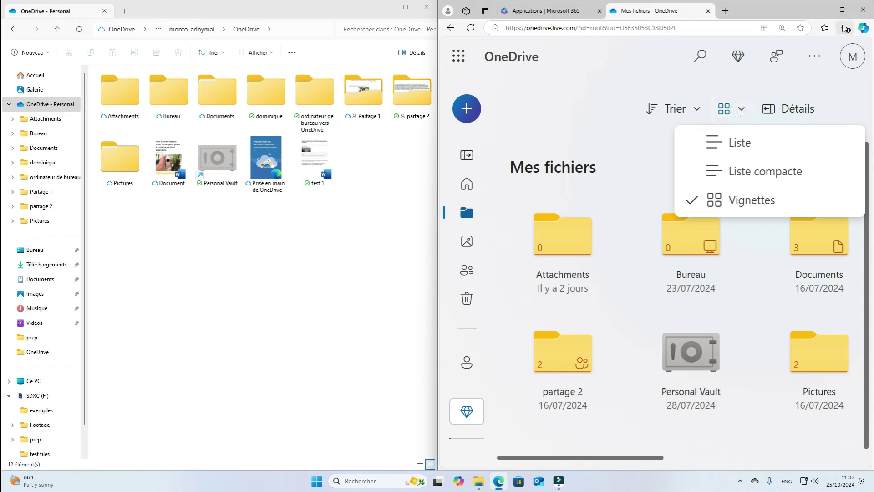
{"action": "left_click", "coordinate": [847, 95]}
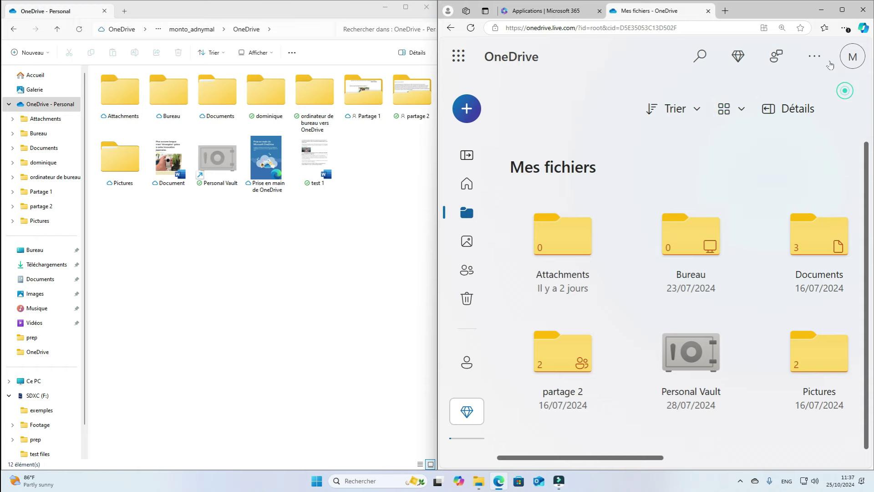
{"action": "left_click", "coordinate": [843, 28]}
{"action": "left_click", "coordinate": [784, 107]}
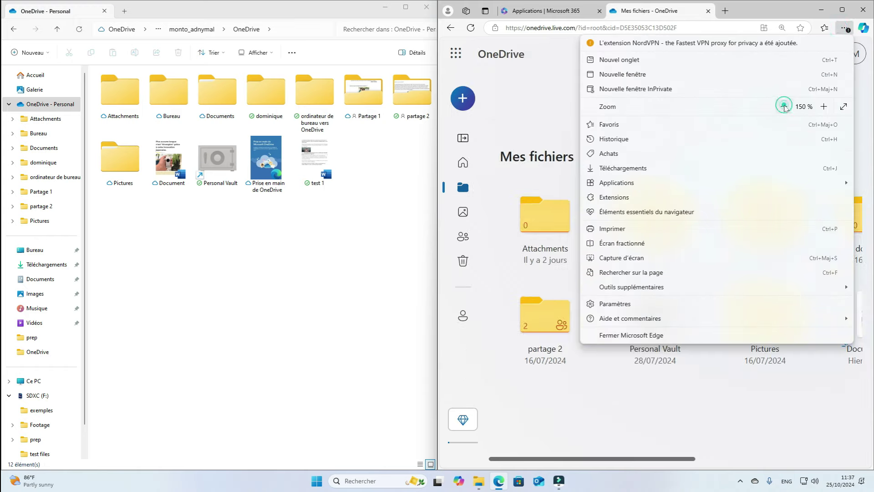
{"action": "left_click", "coordinate": [784, 107]}
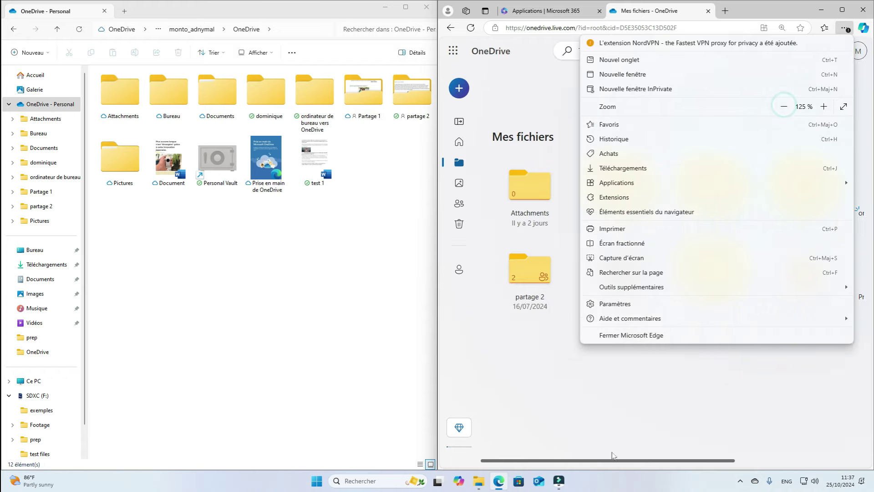
{"action": "left_click", "coordinate": [591, 412]}
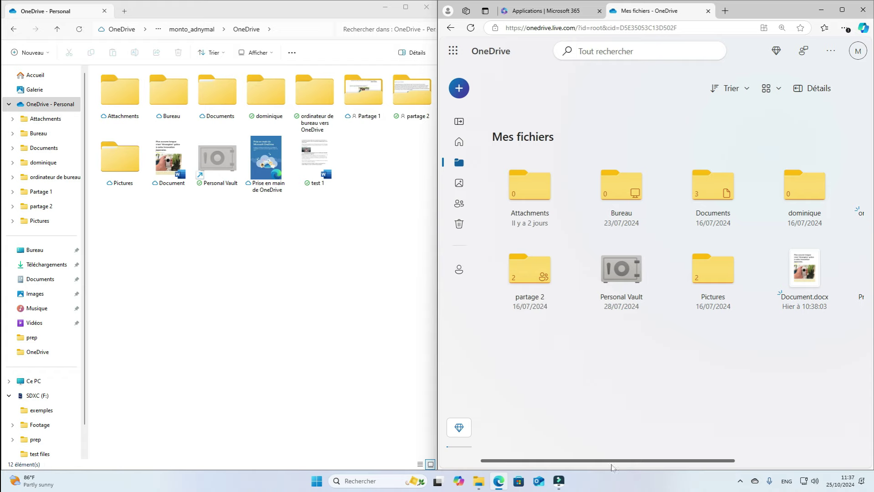
- Open the ordinateur de bureau vers OneDrive folder both on OneDrive web and in File Explorer
{"action": "left_click_drag", "start_coordinate": [601, 464], "coordinate": [703, 461]}
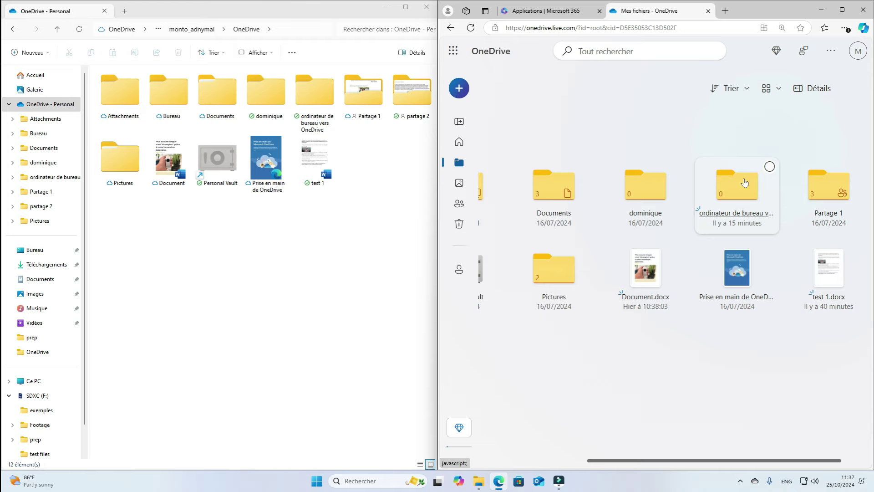
{"action": "left_click", "coordinate": [744, 180]}
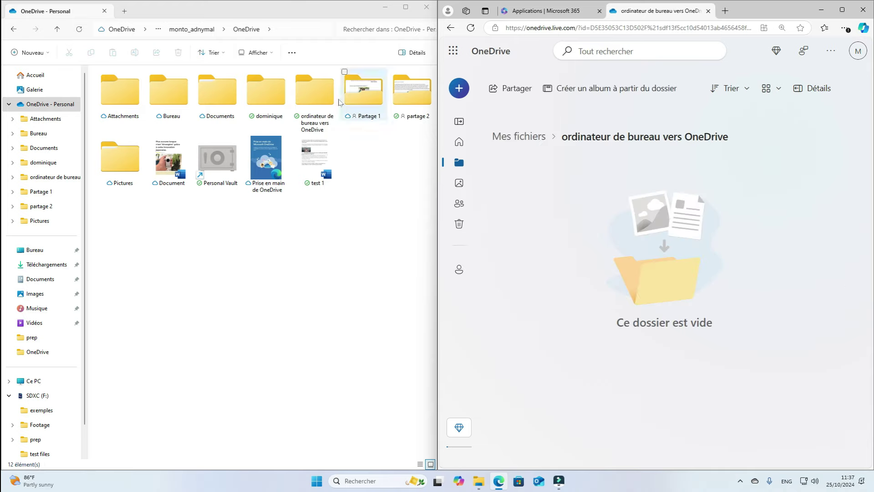
{"action": "double_click", "coordinate": [307, 98]}
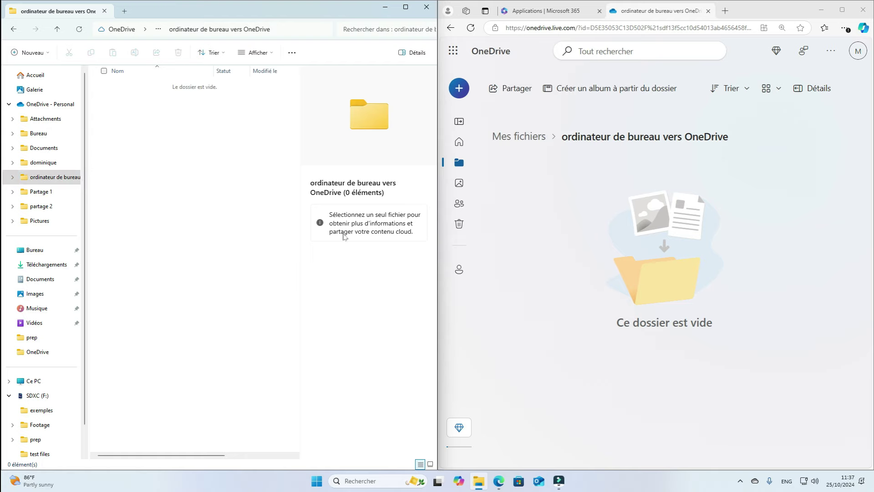
- Open SDXC (F:) in a new Explorer window and browse into its 19-item test files folder
{"action": "mouse_move", "coordinate": [477, 486]}
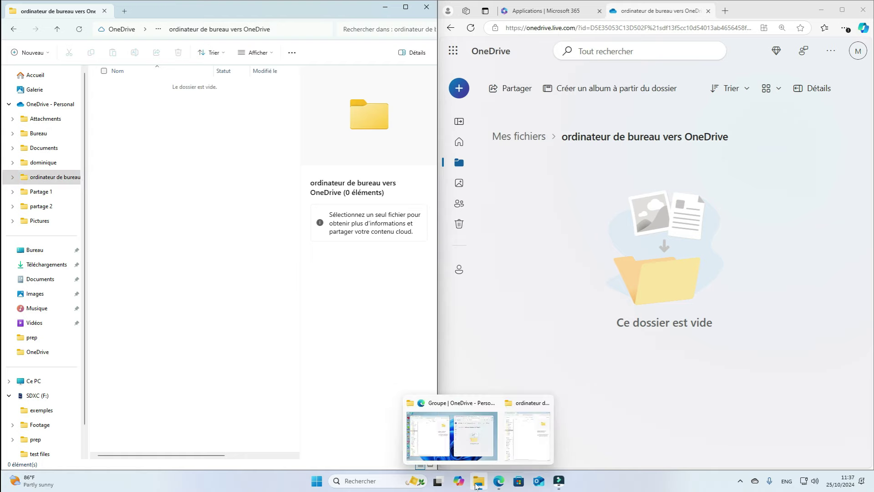
{"action": "right_click", "coordinate": [31, 395]}
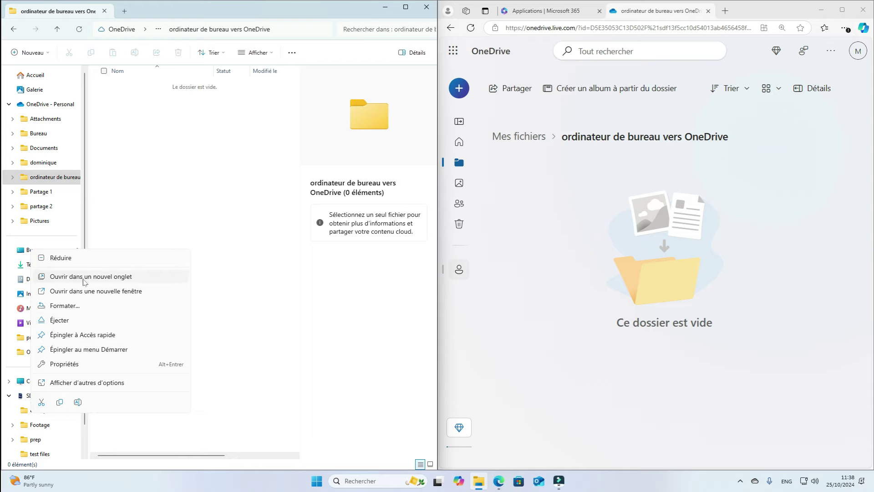
{"action": "left_click", "coordinate": [86, 293]}
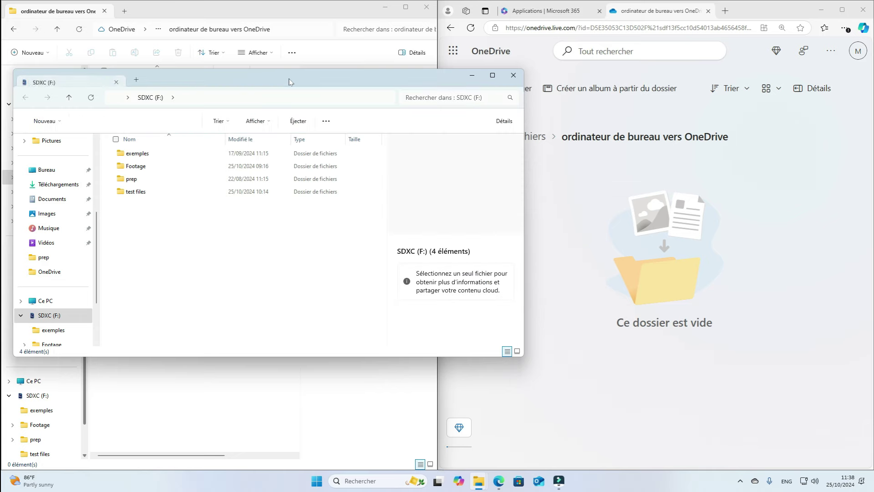
{"action": "mouse_move", "coordinate": [289, 82]}
{"action": "left_mouse_down"}
{"action": "mouse_move", "coordinate": [536, 167]}
{"action": "mouse_move", "coordinate": [513, 163]}
{"action": "left_mouse_up"}
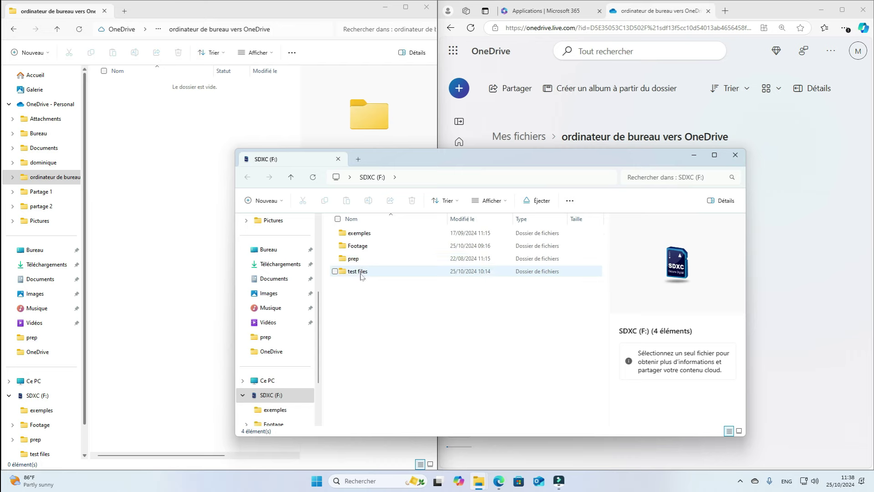
{"action": "double_click", "coordinate": [361, 275]}
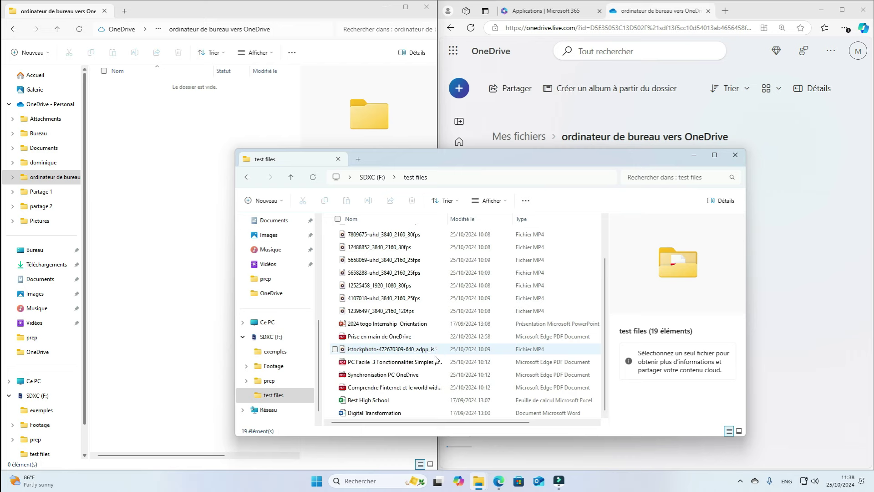
{"action": "scroll", "coordinate": [383, 319], "scroll_direction": "down", "scroll_amount": 2}
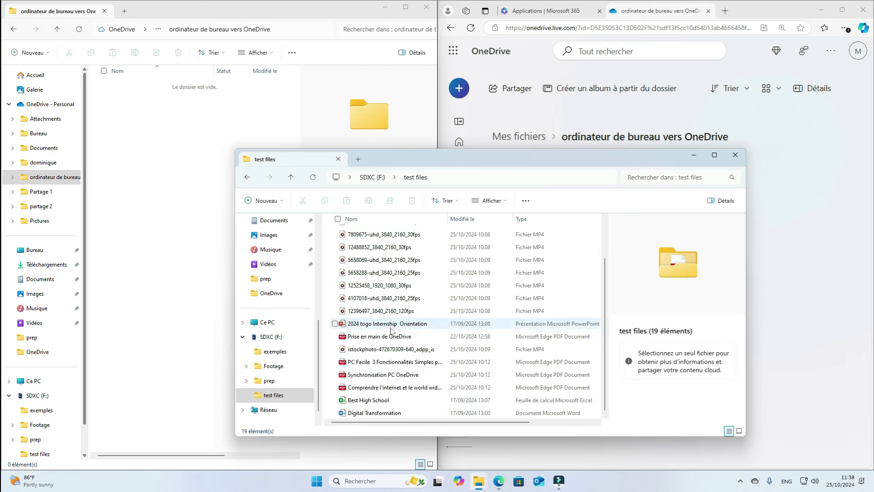
{"action": "scroll", "coordinate": [387, 351], "scroll_direction": "up", "scroll_amount": 2}
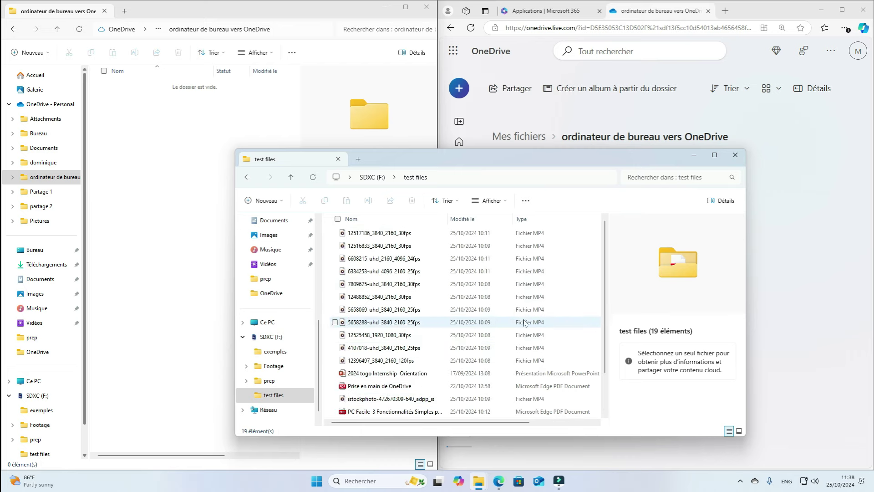
{"action": "left_click_drag", "start_coordinate": [436, 160], "coordinate": [534, 233]}
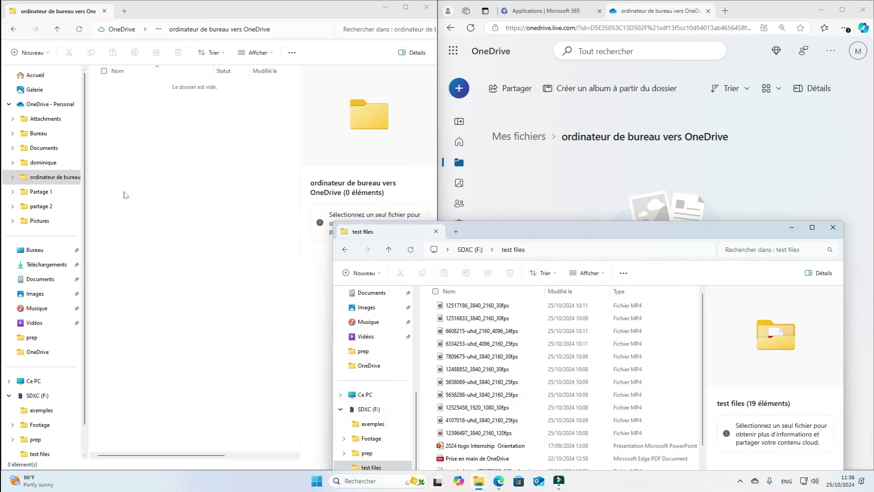
{"action": "scroll", "coordinate": [547, 360], "scroll_direction": "down", "scroll_amount": 2}
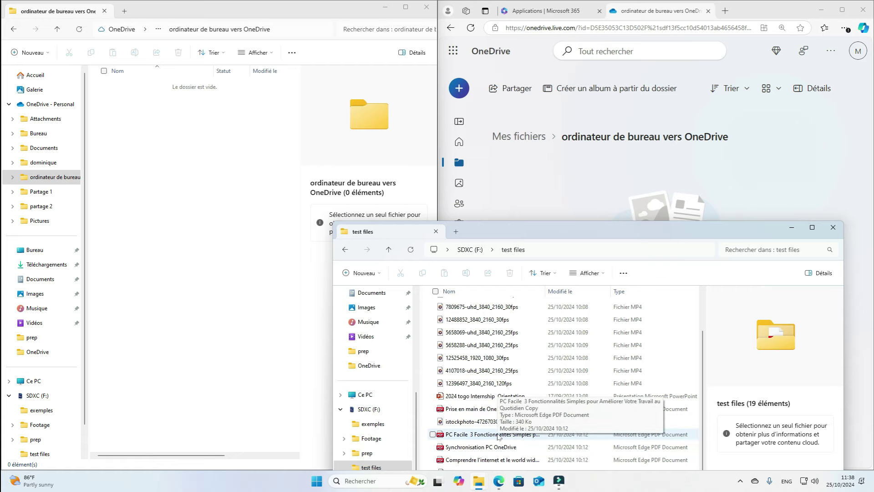
- Copy the PC Facile PDF into the OneDrive folder and reload OneDrive web to see it
{"action": "left_click_drag", "start_coordinate": [498, 437], "coordinate": [142, 156]}
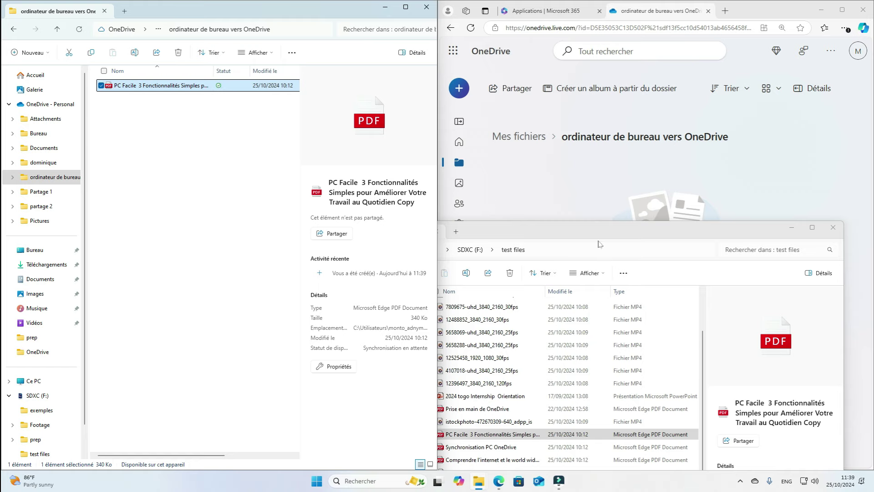
{"action": "left_click_drag", "start_coordinate": [608, 235], "coordinate": [366, 395]}
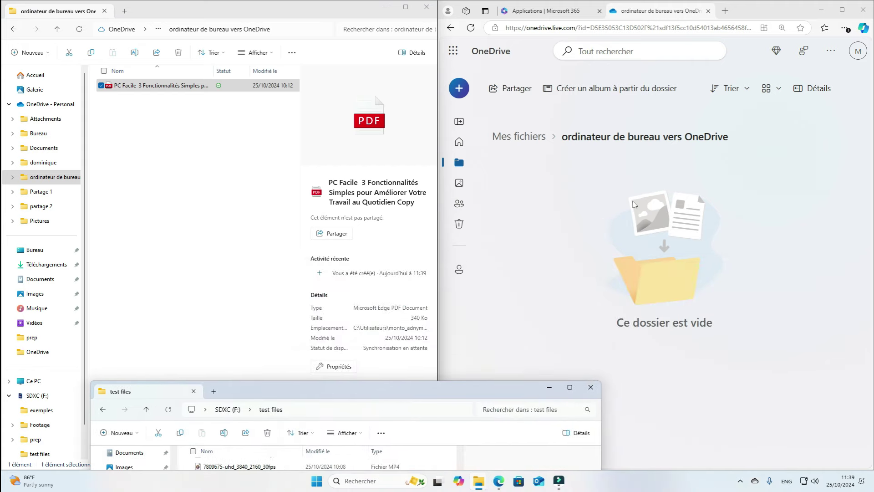
{"action": "left_click", "coordinate": [470, 27]}
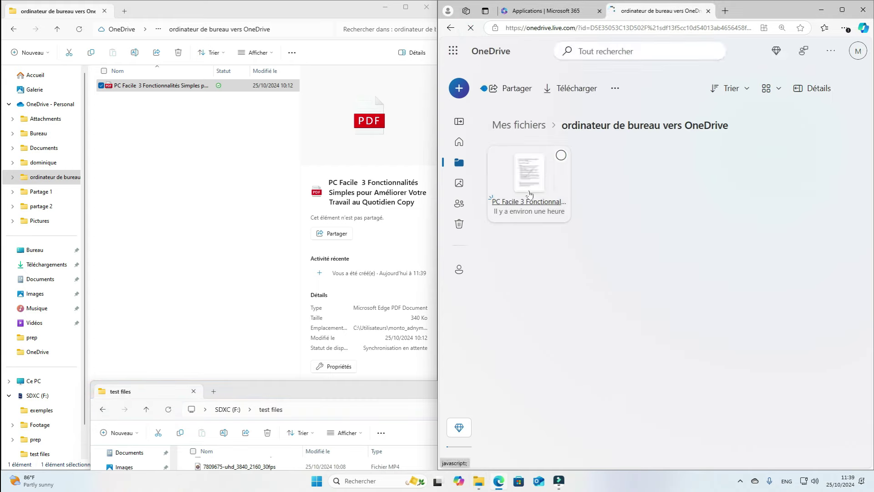
- Show the OneDrive folder's files as large icons
{"action": "left_click", "coordinate": [258, 53]}
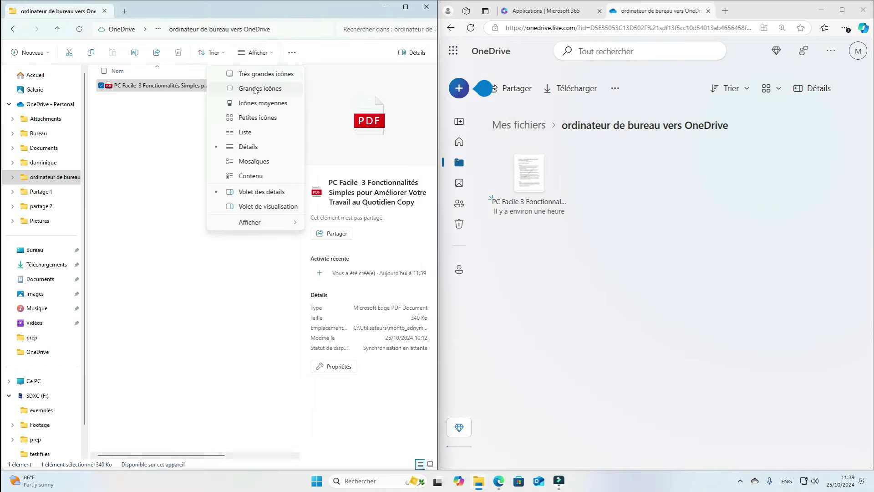
{"action": "left_click", "coordinate": [256, 88]}
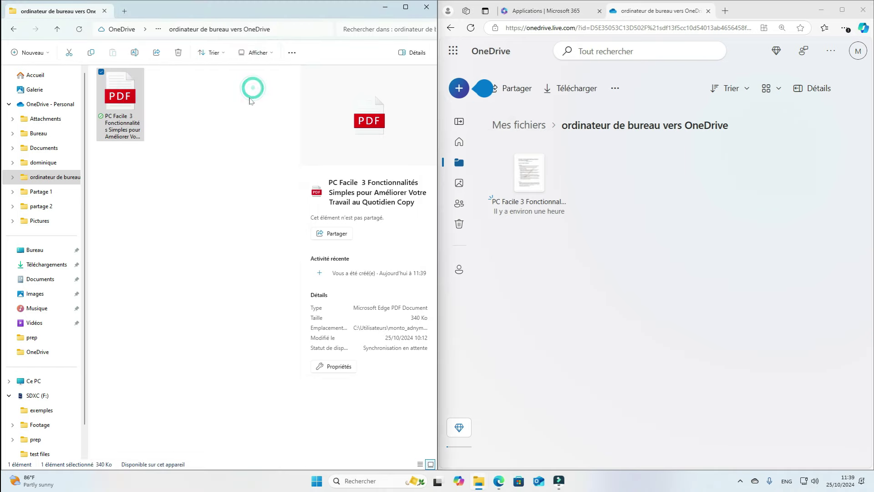
{"action": "left_click", "coordinate": [152, 222]}
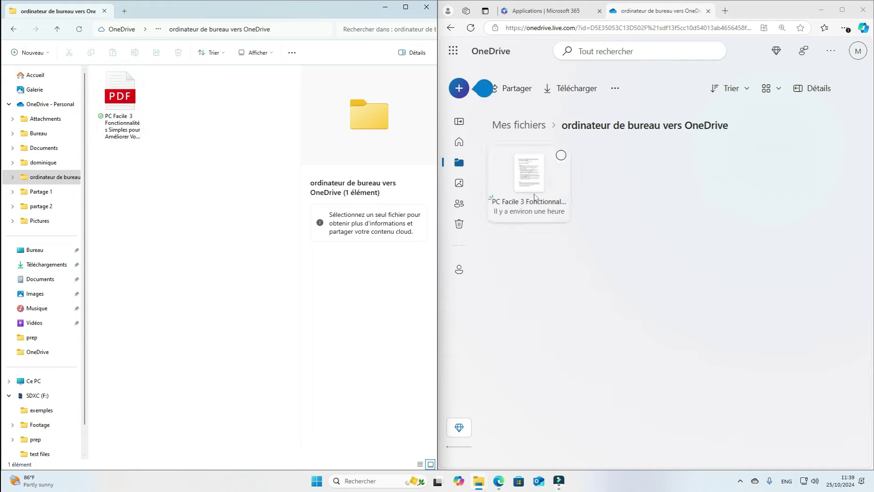
- Check OneDrive's sync activity for the PC Facile upload, then minimize the Edge window
{"action": "left_click", "coordinate": [754, 482]}
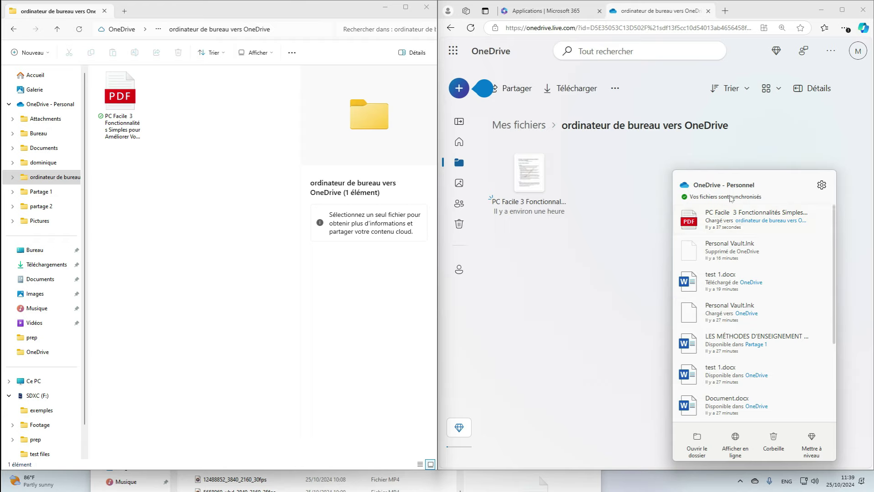
{"action": "scroll", "coordinate": [742, 365], "scroll_direction": "down", "scroll_amount": 4}
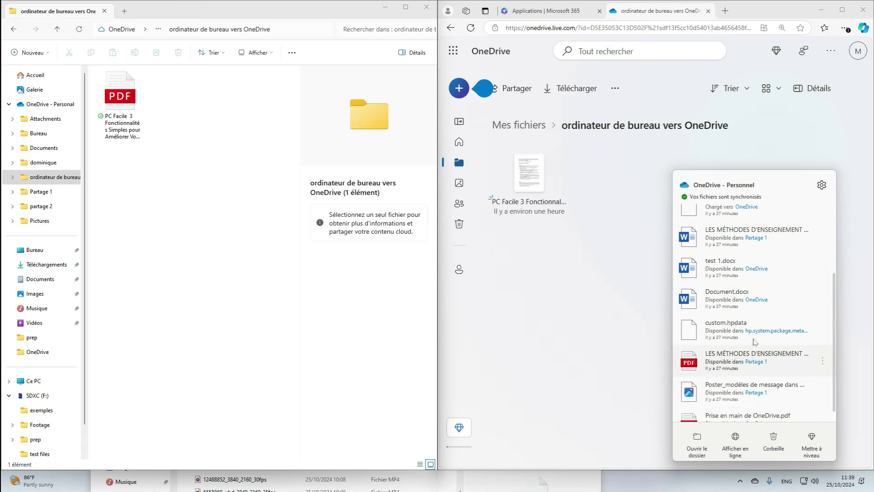
{"action": "scroll", "coordinate": [752, 333], "scroll_direction": "up", "scroll_amount": 3}
{"action": "scroll", "coordinate": [752, 334], "scroll_direction": "up", "scroll_amount": 2}
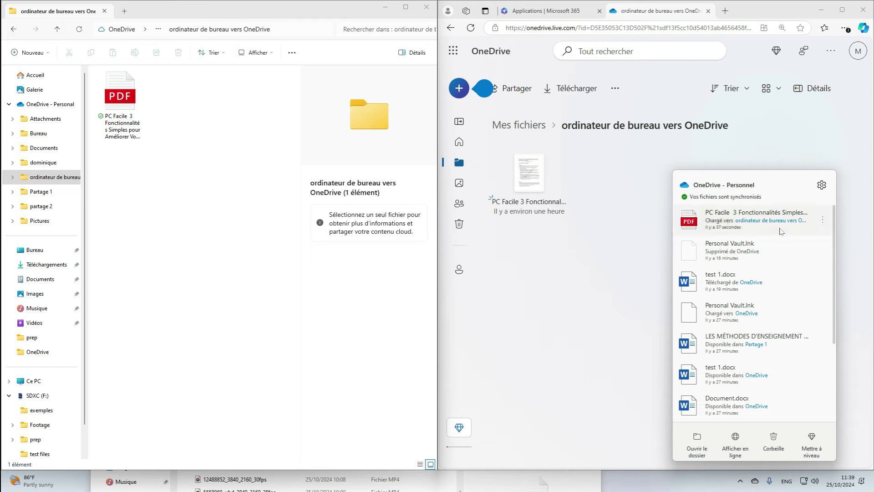
{"action": "left_click", "coordinate": [582, 238]}
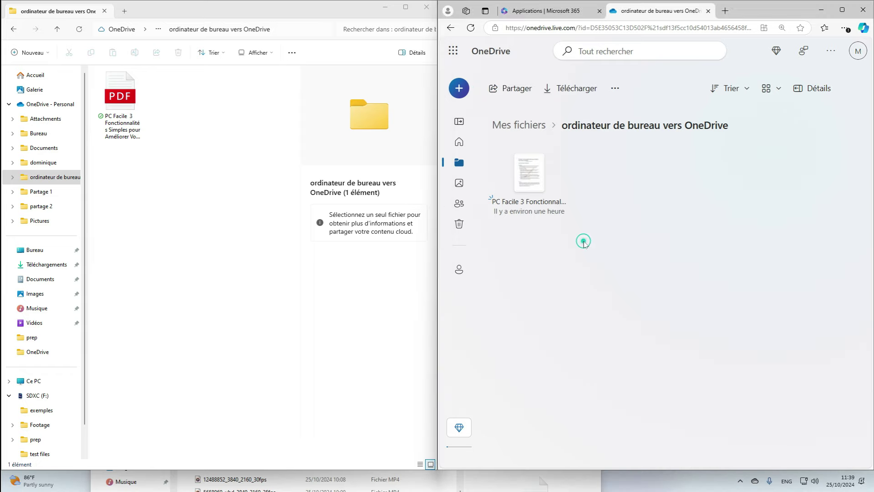
{"action": "left_click", "coordinate": [823, 10]}
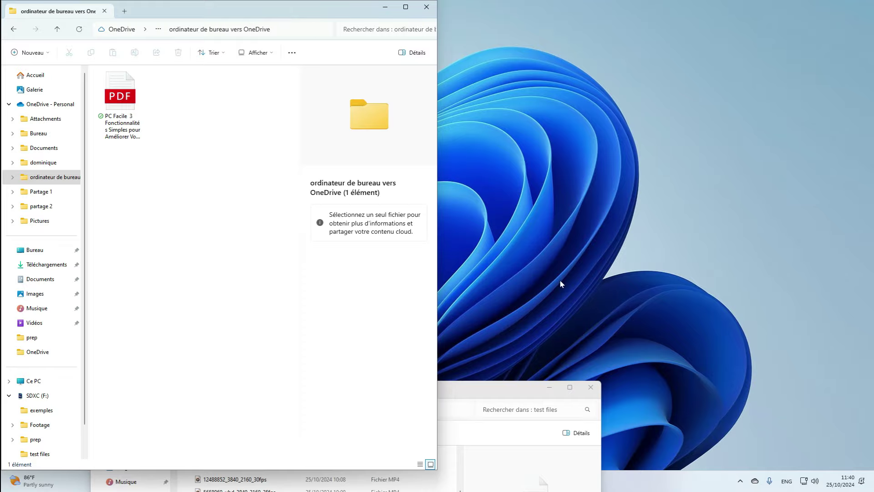
- Snap the test files window to the left and show its files as large icons
{"action": "left_click_drag", "start_coordinate": [476, 393], "coordinate": [296, 41]}
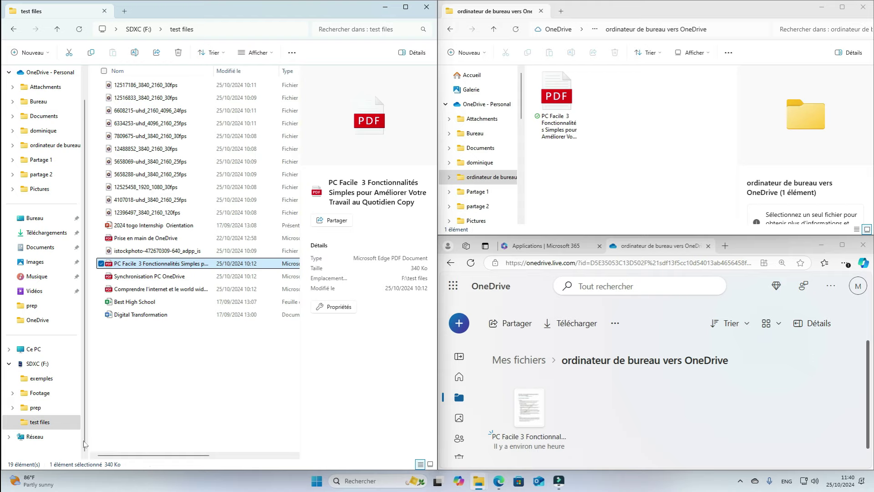
{"action": "left_click", "coordinate": [35, 420]}
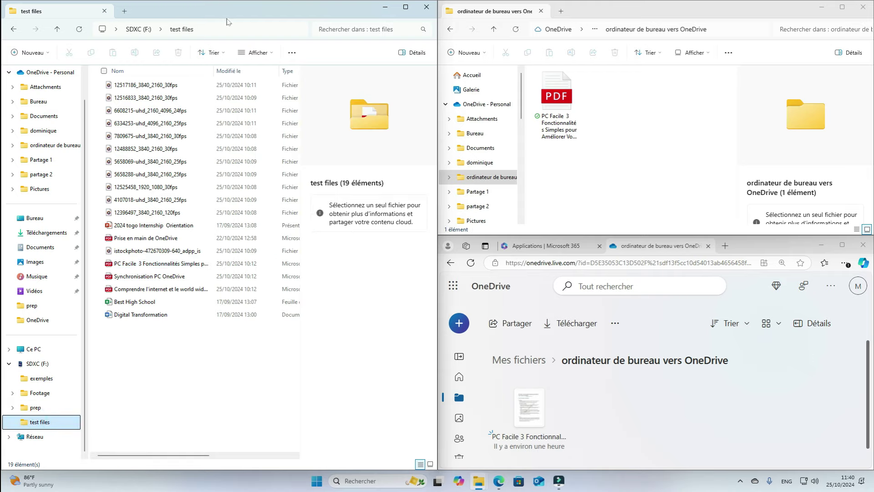
{"action": "left_click", "coordinate": [221, 52]}
{"action": "left_click", "coordinate": [221, 53]}
{"action": "left_click", "coordinate": [258, 52]}
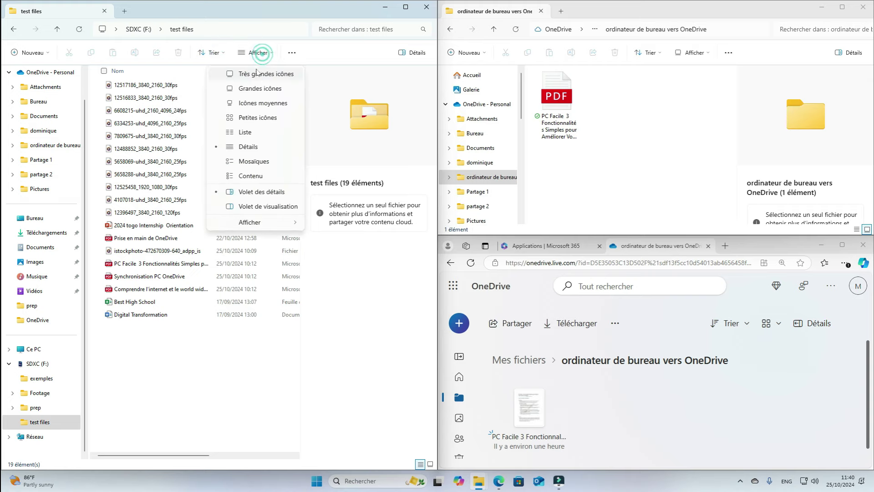
{"action": "left_click", "coordinate": [247, 88]}
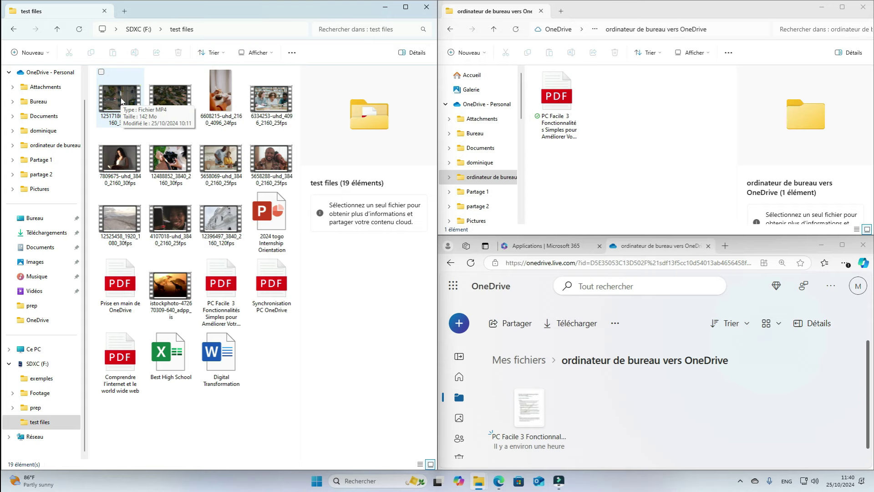
- Drag the video 12517186_3840_2160_30fps from test files into the OneDrive folder
{"action": "left_click", "coordinate": [121, 101]}
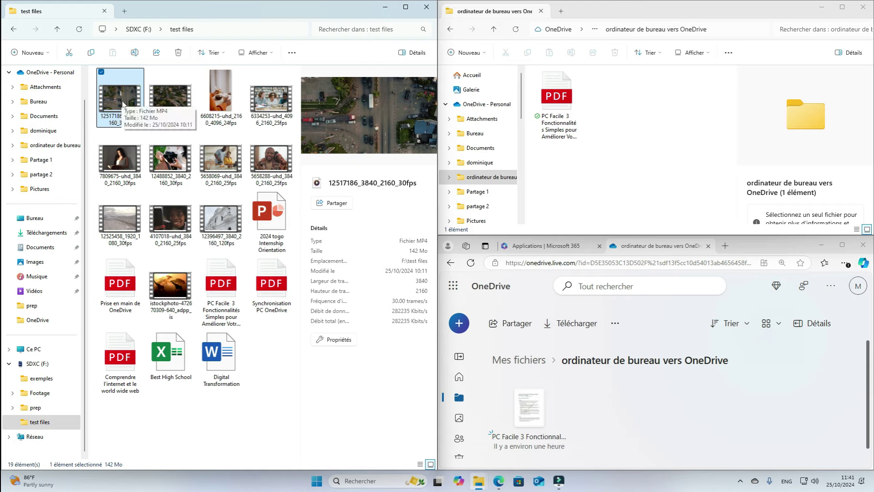
{"action": "left_click_drag", "start_coordinate": [123, 103], "coordinate": [626, 141]}
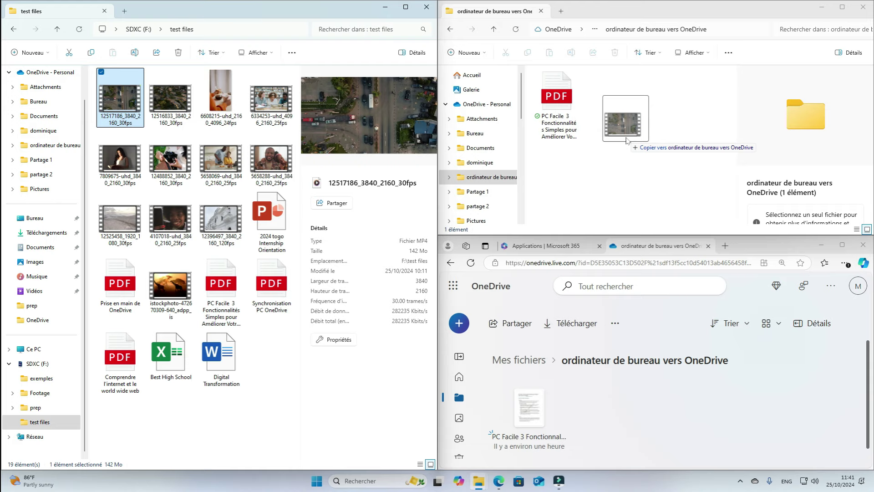
{"action": "left_click_drag", "start_coordinate": [626, 140], "coordinate": [620, 144]}
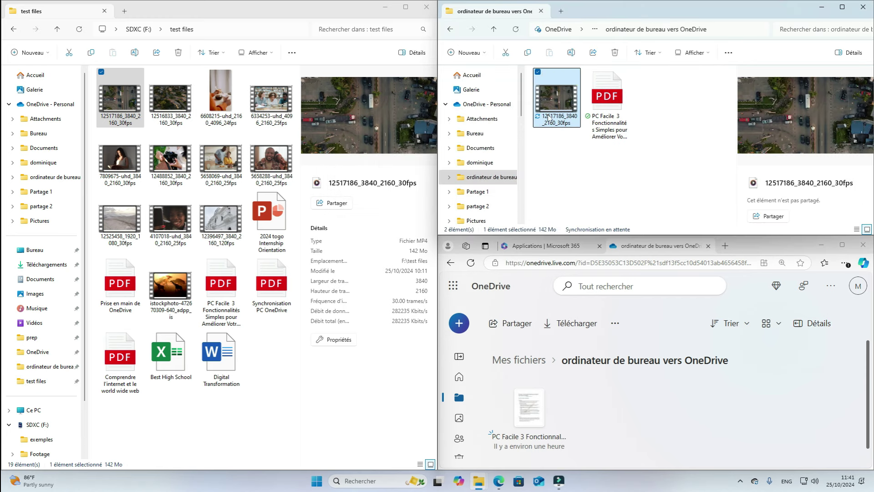
{"action": "left_click", "coordinate": [572, 164]}
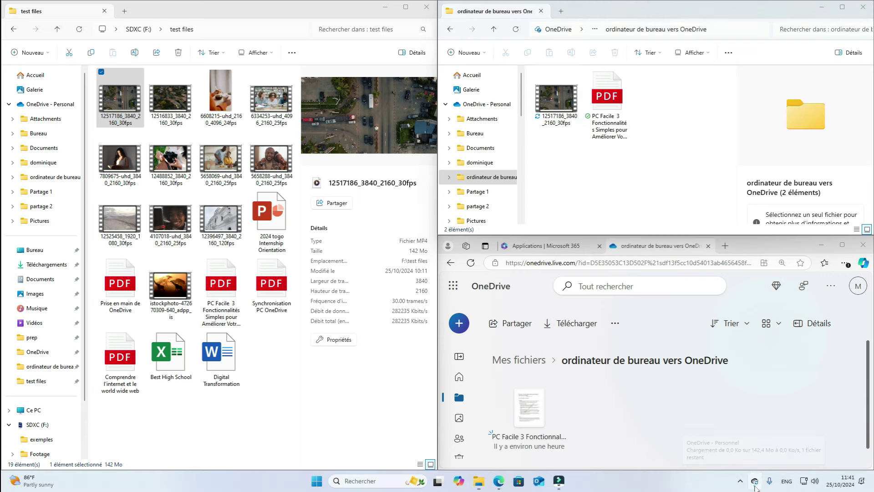
{"action": "left_click", "coordinate": [755, 486]}
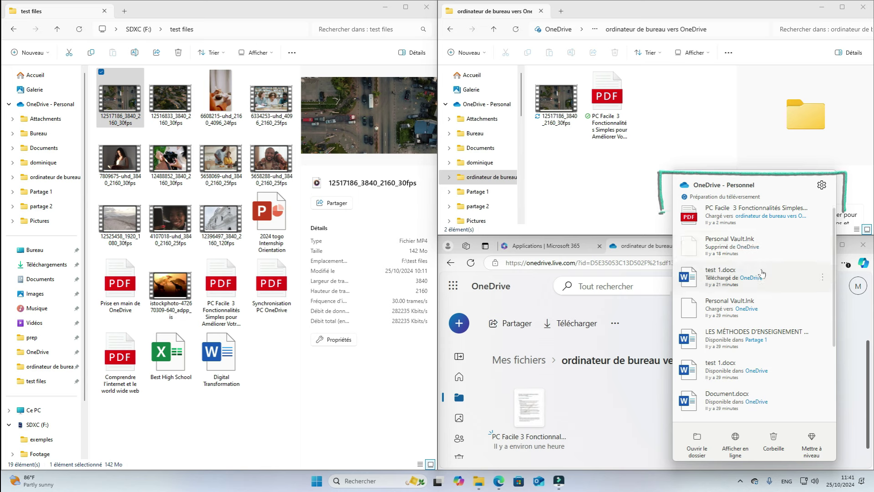
{"action": "scroll", "coordinate": [769, 291], "scroll_direction": "down", "scroll_amount": 1}
{"action": "scroll", "coordinate": [776, 305], "scroll_direction": "up", "scroll_amount": 1}
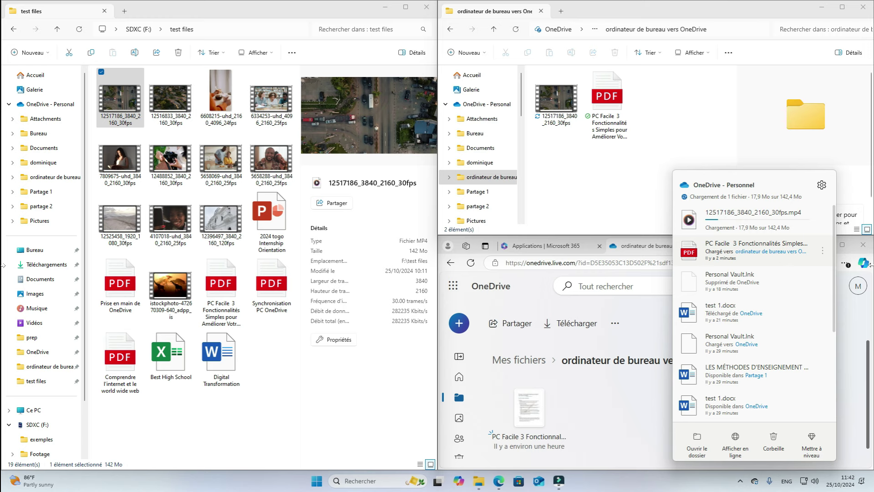
{"action": "left_click", "coordinate": [755, 482]}
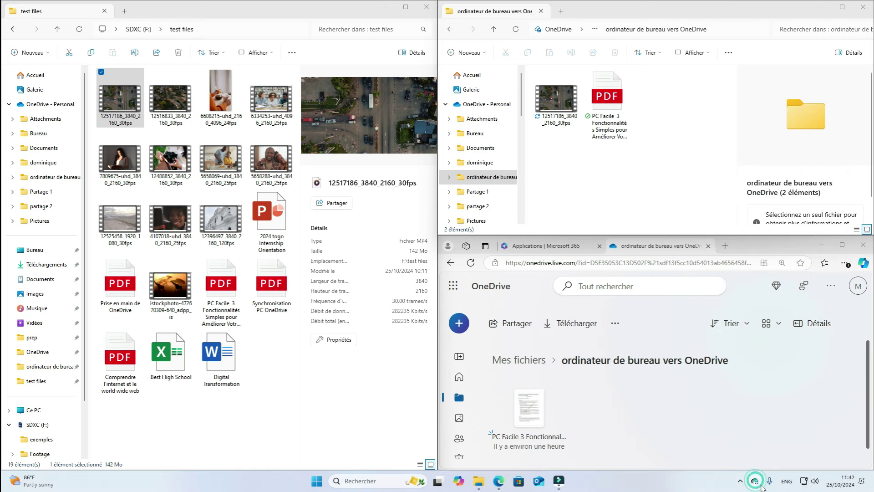
{"action": "left_click", "coordinate": [755, 482]}
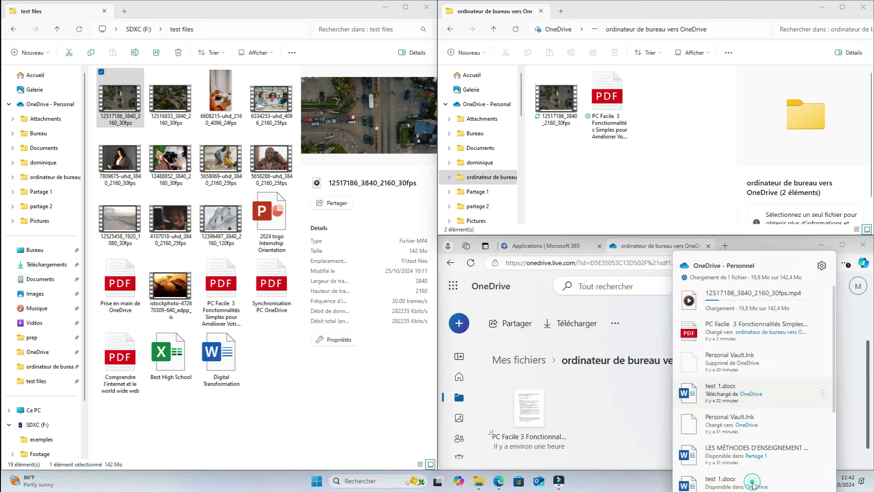
{"action": "scroll", "coordinate": [759, 399], "scroll_direction": "down", "scroll_amount": 3}
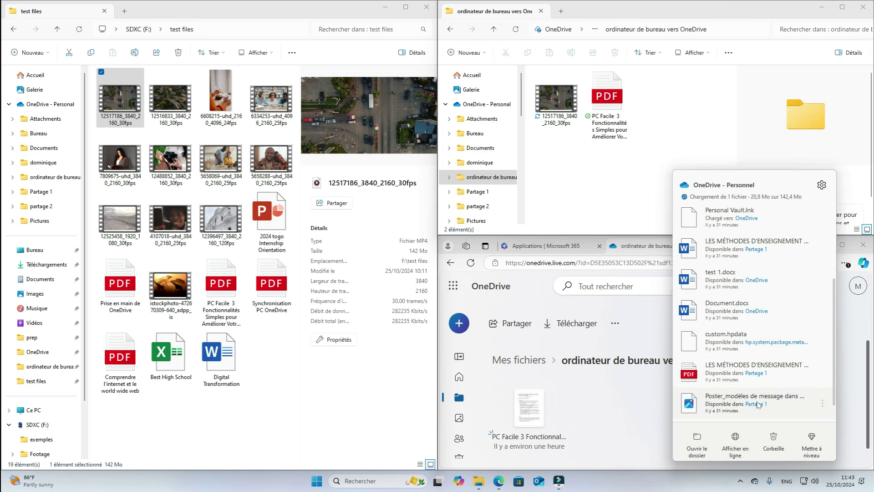
{"action": "scroll", "coordinate": [759, 399], "scroll_direction": "up", "scroll_amount": 3}
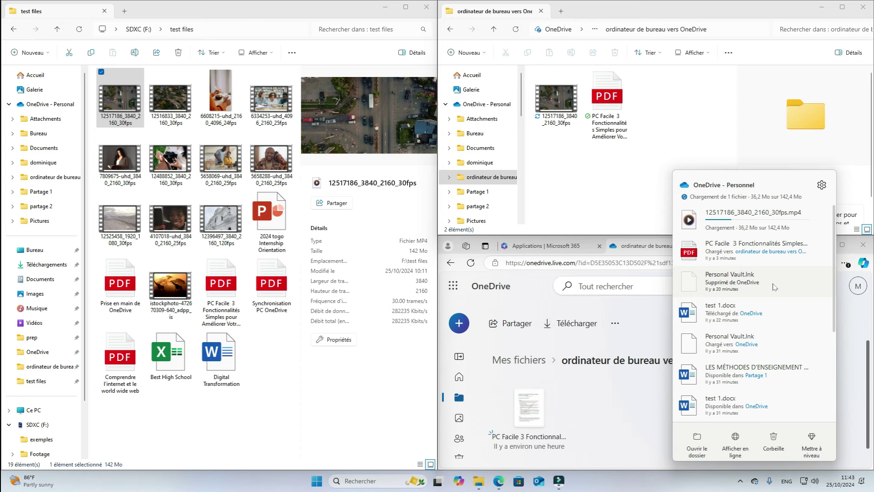
{"action": "left_click", "coordinate": [628, 168]}
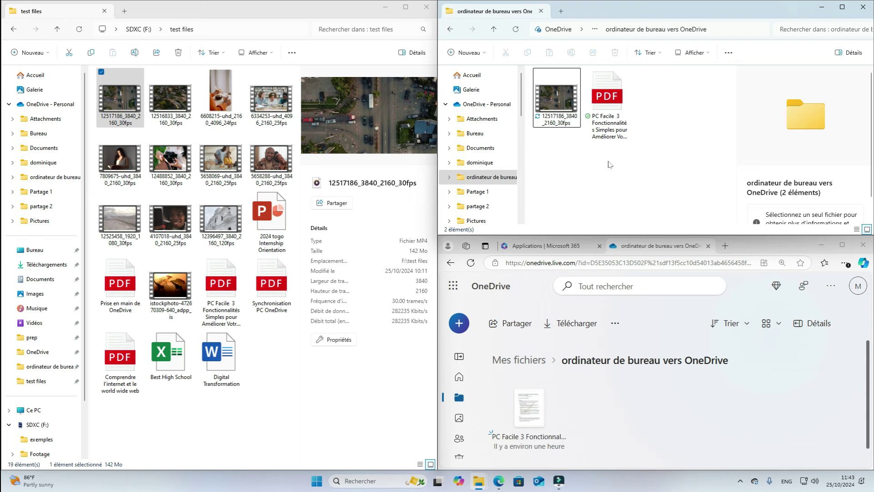
- Select the videos, Digital Transformation, Best High School and the PowerPoint, and drag them to OneDrive
{"action": "left_click", "coordinate": [264, 11]}
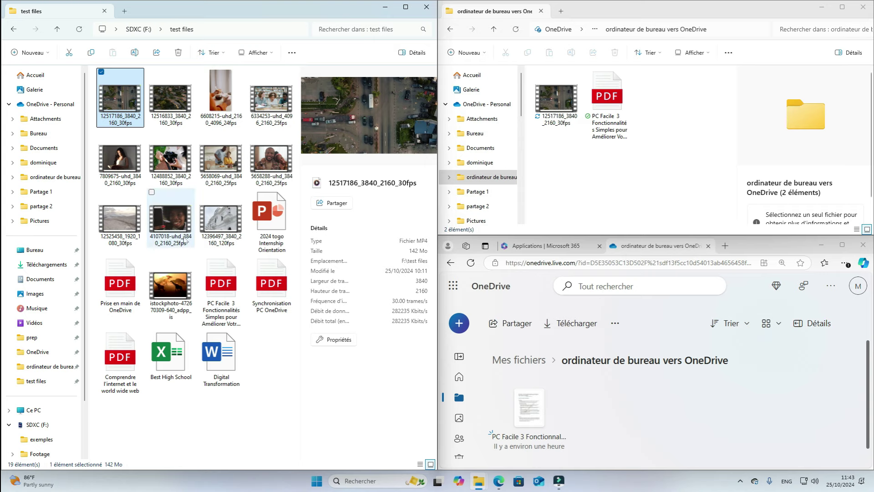
{"action": "left_click", "coordinate": [169, 229], "text": "ctrl"}
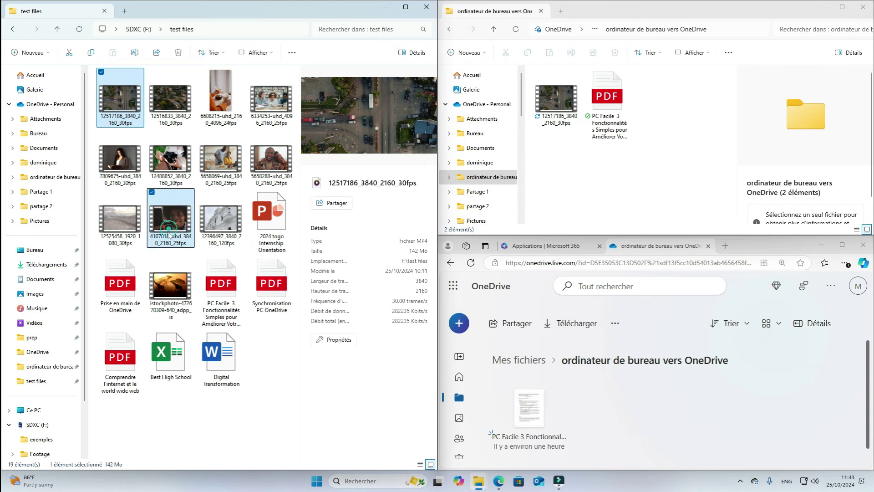
{"action": "left_click", "coordinate": [168, 292], "text": "ctrl"}
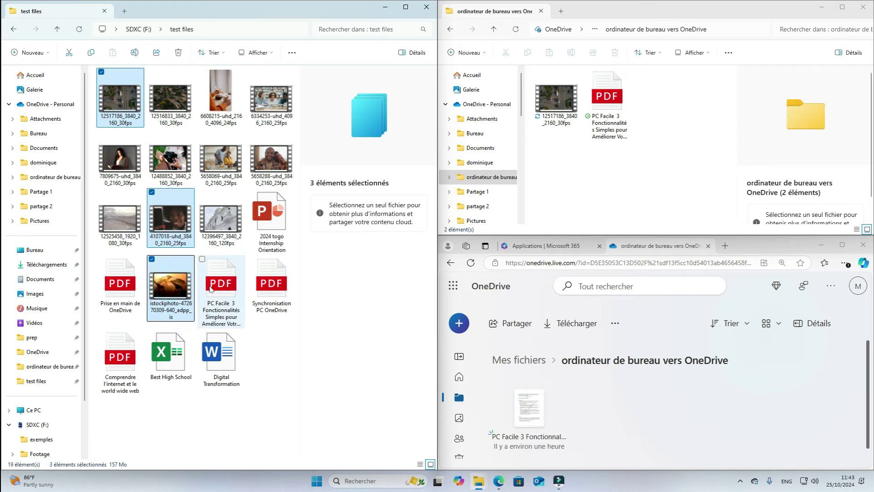
{"action": "left_click", "coordinate": [218, 362], "text": "ctrl"}
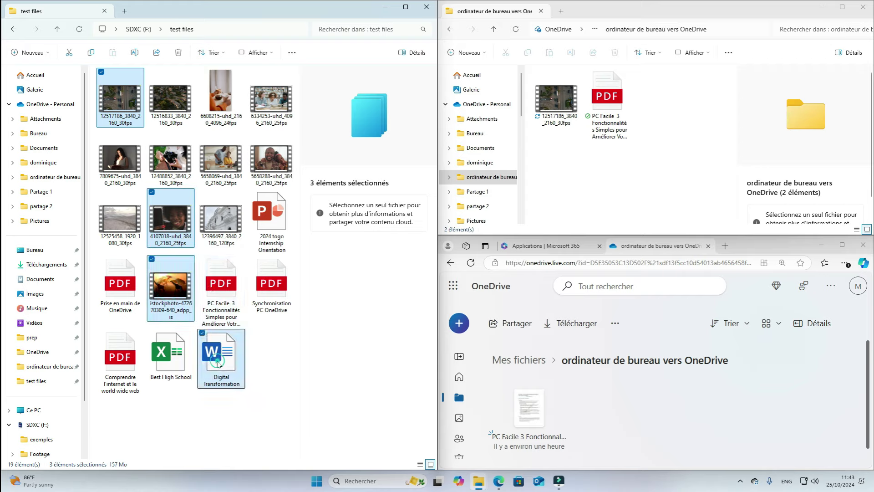
{"action": "left_click", "coordinate": [168, 360], "text": "ctrl"}
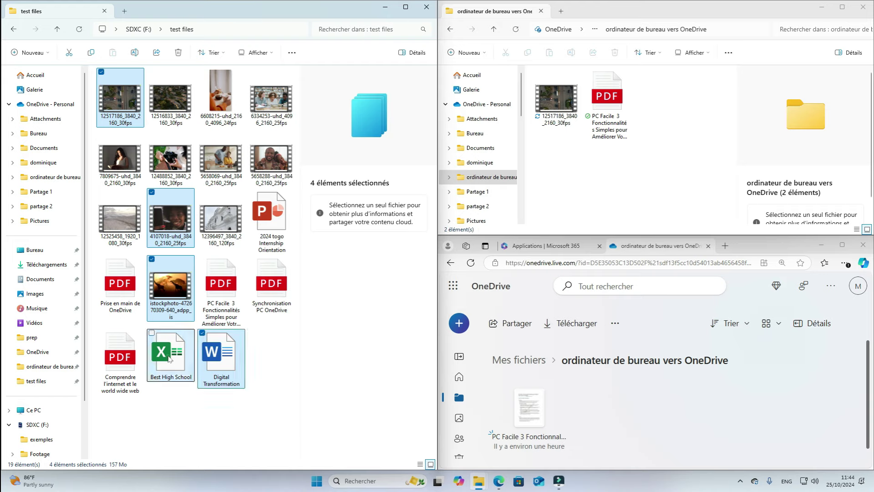
{"action": "left_click", "coordinate": [268, 217], "text": "ctrl"}
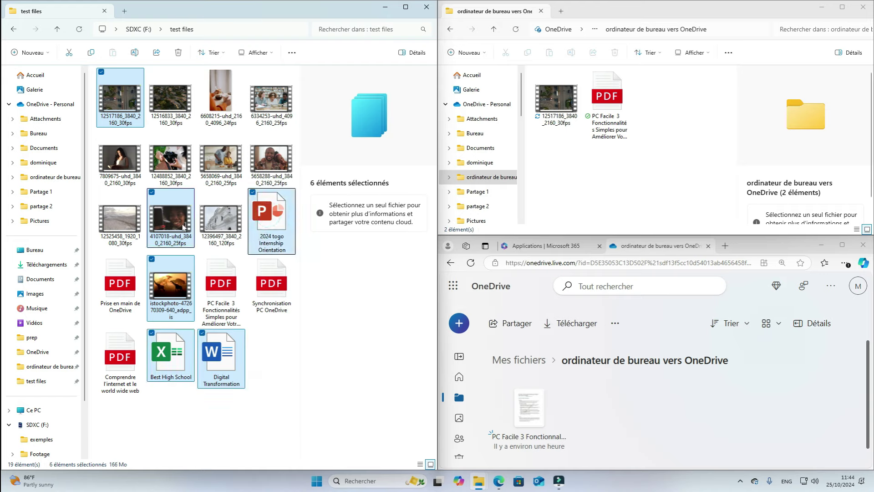
{"action": "left_click_drag", "start_coordinate": [159, 224], "coordinate": [616, 184]}
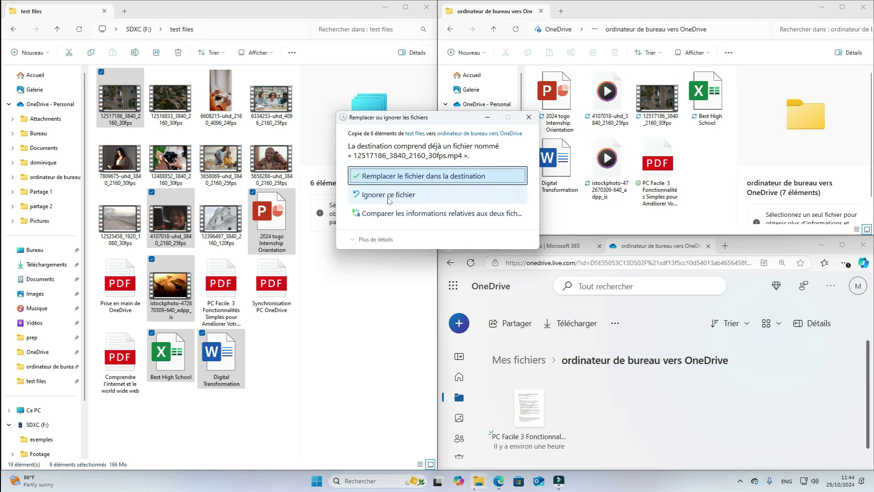
- Skip the duplicate video in the conflict prompt and maximize the OneDrive folder window
{"action": "left_click", "coordinate": [387, 194]}
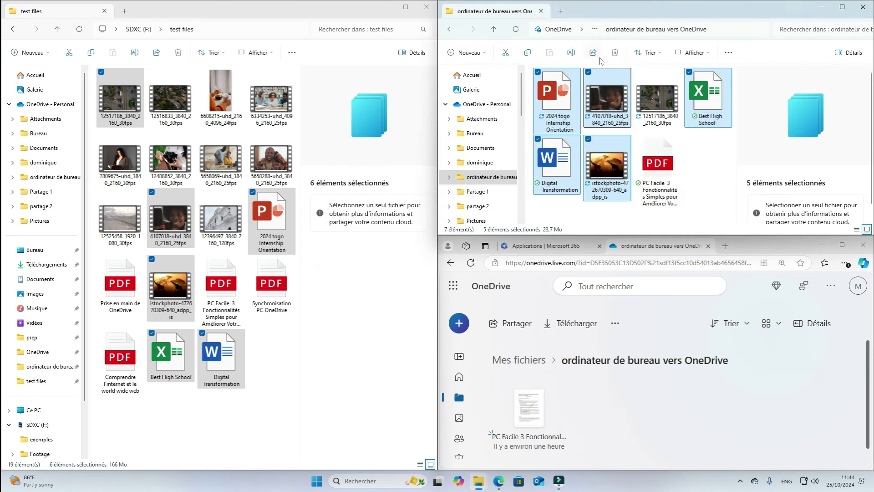
{"action": "left_click", "coordinate": [841, 6]}
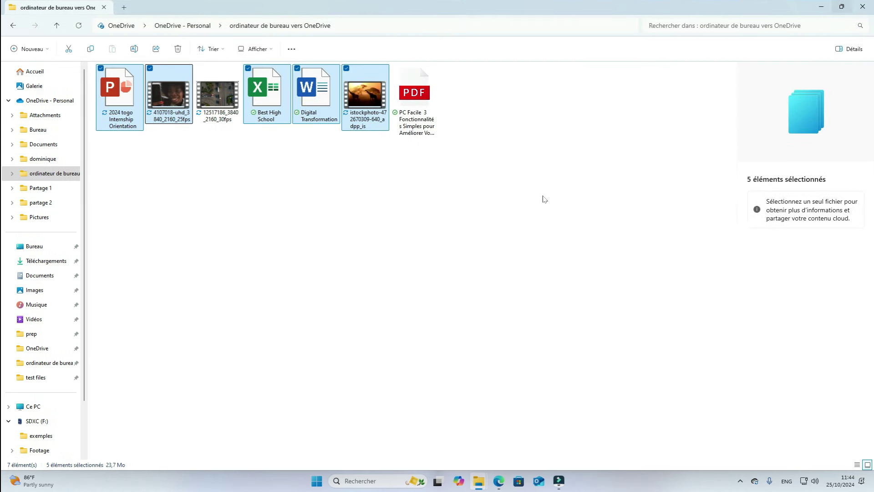
- Switch the OneDrive folder to Détails view, widen the Nom column, and select the PC Facile PDF
{"action": "left_click", "coordinate": [202, 287]}
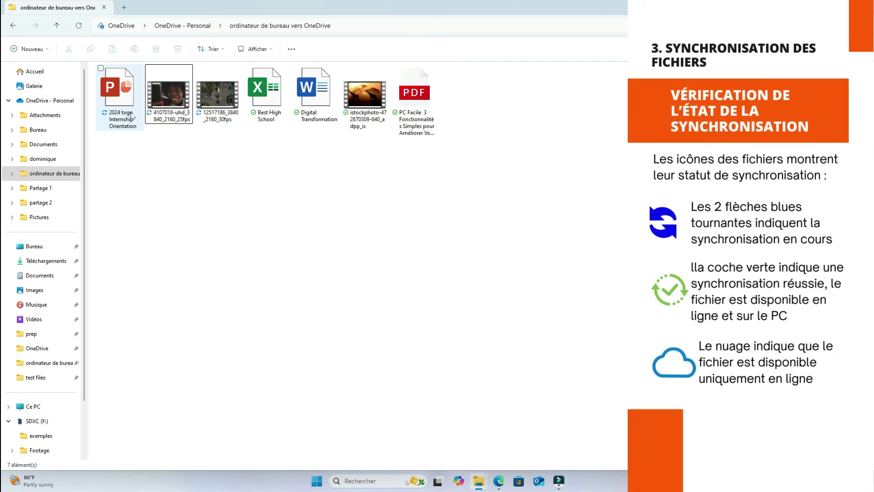
{"action": "left_click", "coordinate": [266, 48]}
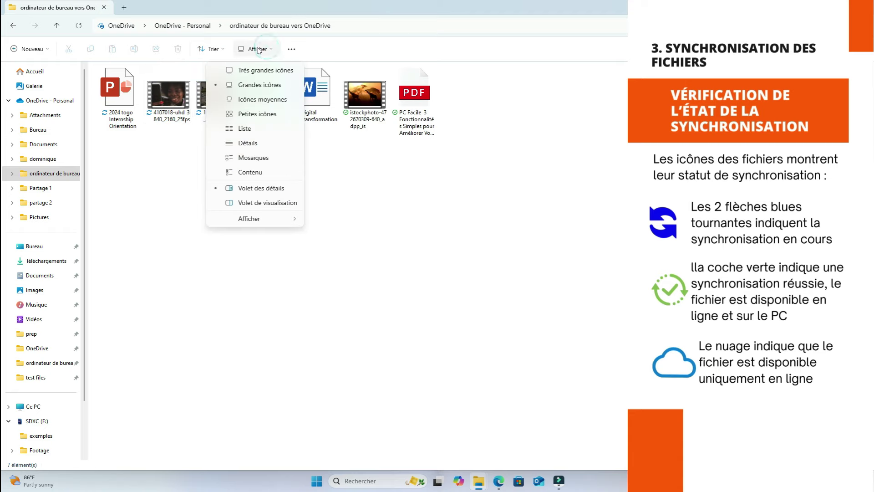
{"action": "left_click", "coordinate": [247, 143]}
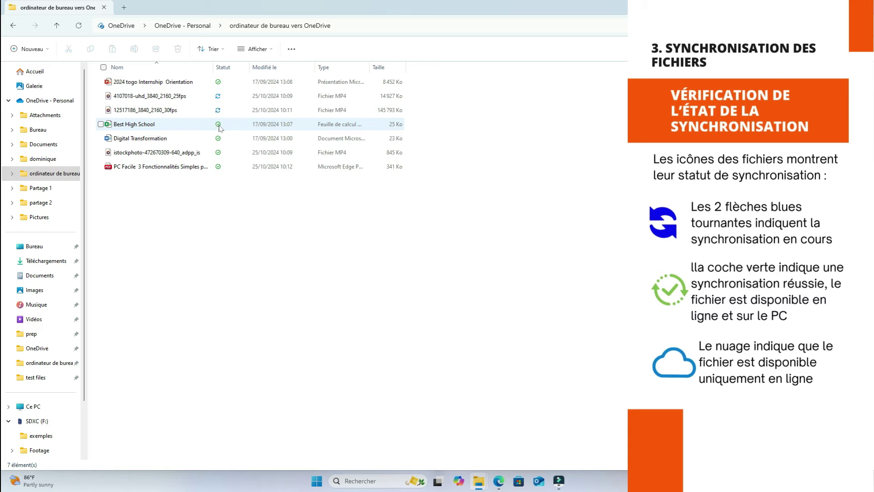
{"action": "mouse_move", "coordinate": [222, 132]}
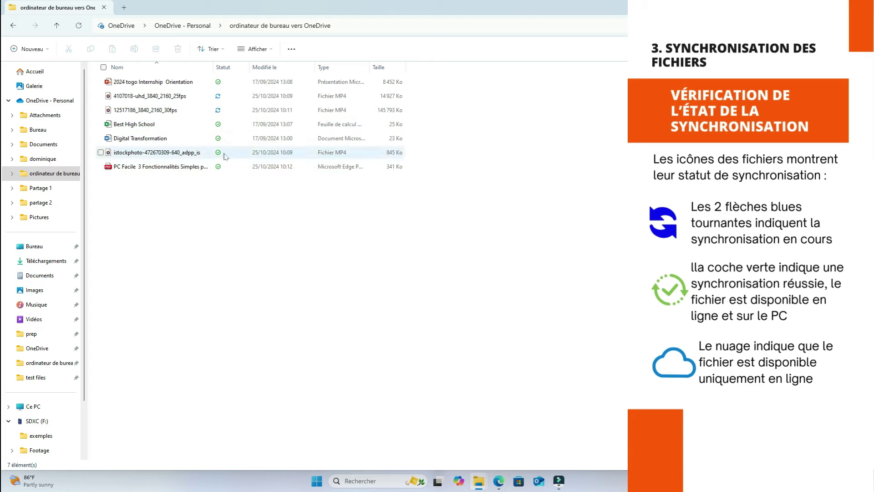
{"action": "left_click_drag", "start_coordinate": [212, 67], "coordinate": [252, 73]}
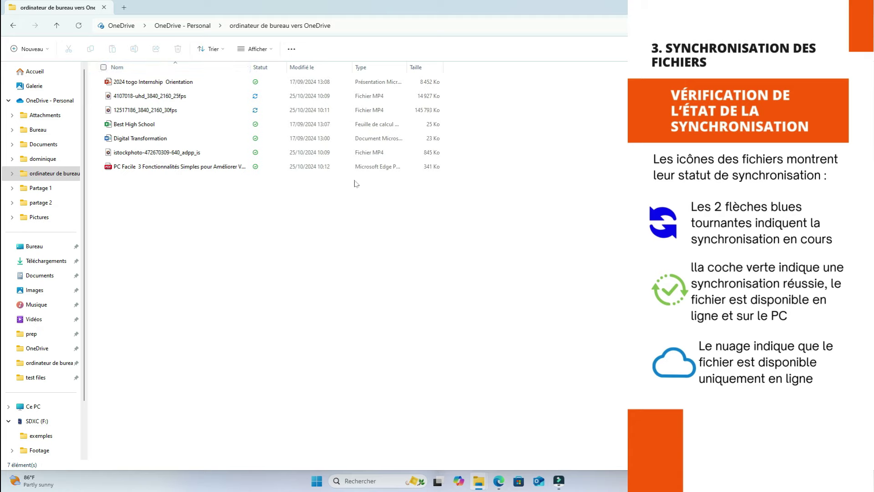
{"action": "mouse_move", "coordinate": [158, 170]}
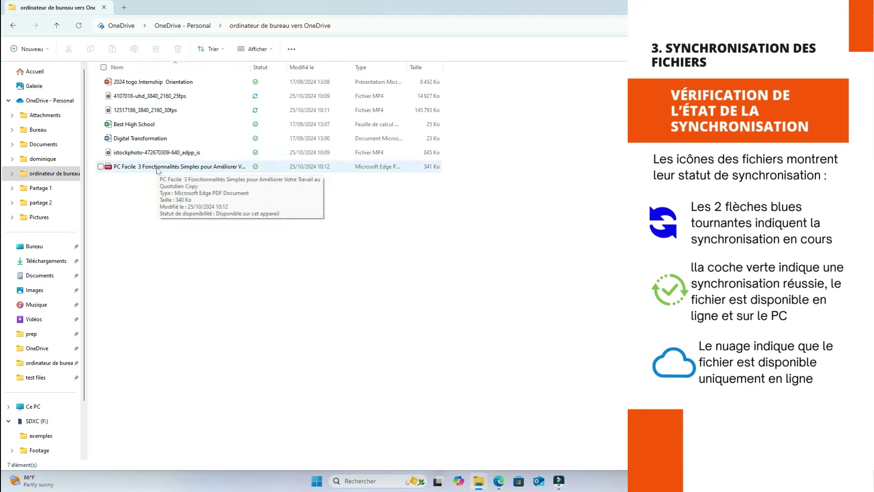
{"action": "left_click", "coordinate": [156, 168]}
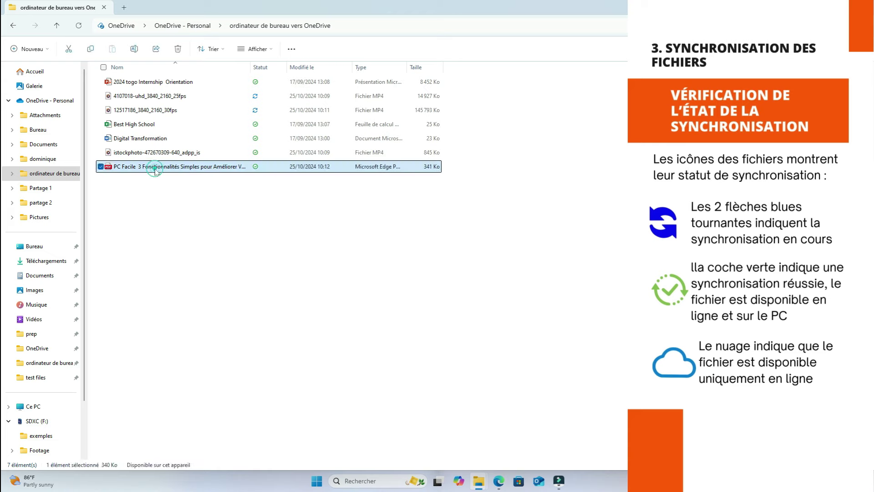
- Apply 'Libérer de l'espace' to the PC Facile PDF so it becomes online-only, then dismiss the OneDrive panel
{"action": "right_click", "coordinate": [157, 169]}
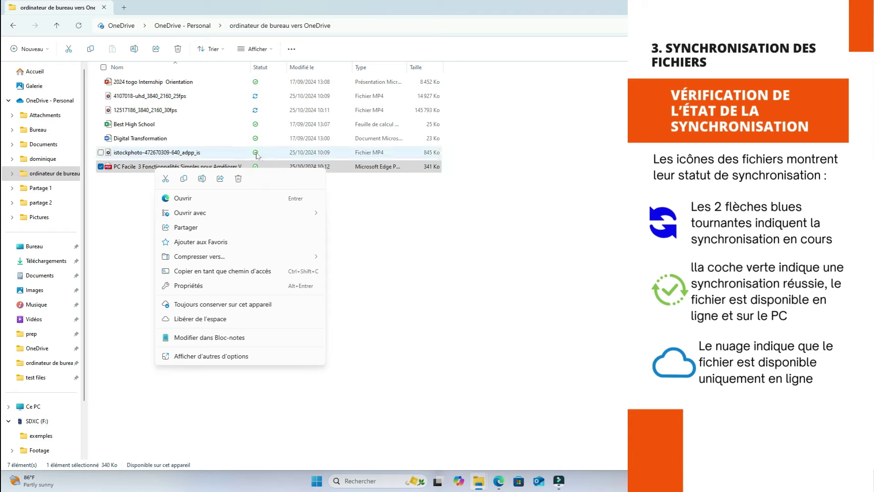
{"action": "left_click", "coordinate": [171, 320]}
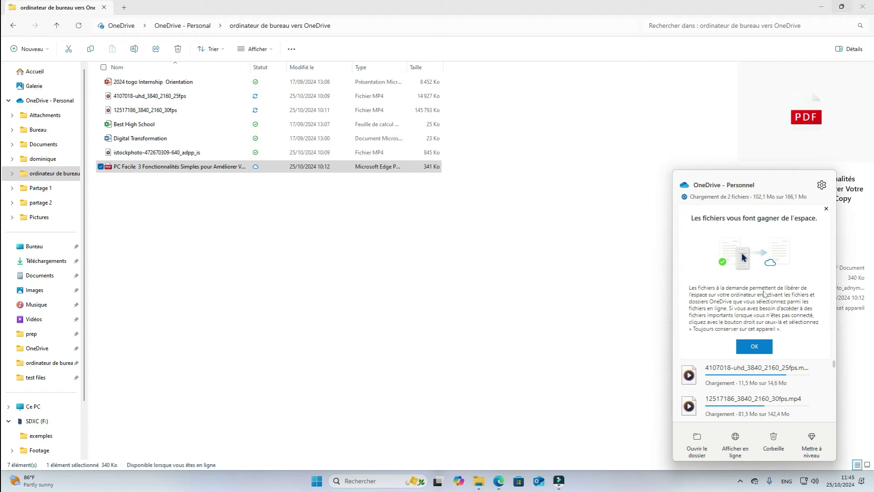
{"action": "left_click", "coordinate": [247, 168]}
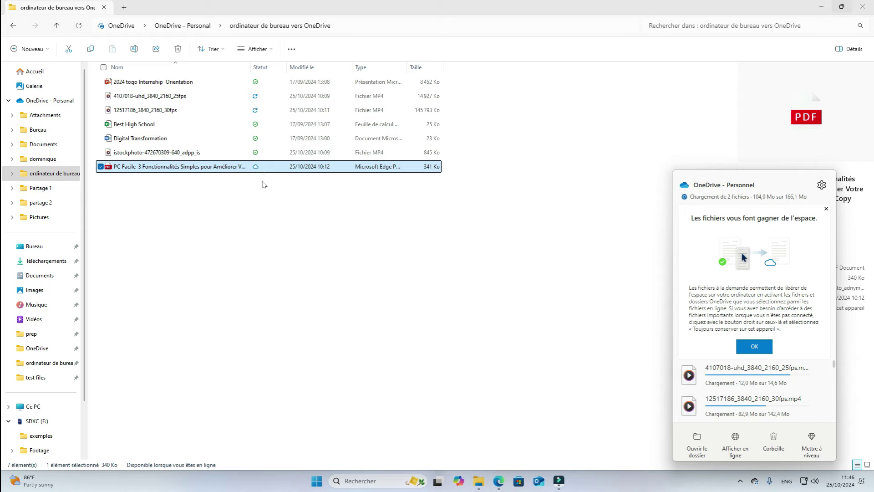
{"action": "left_click", "coordinate": [264, 185]}
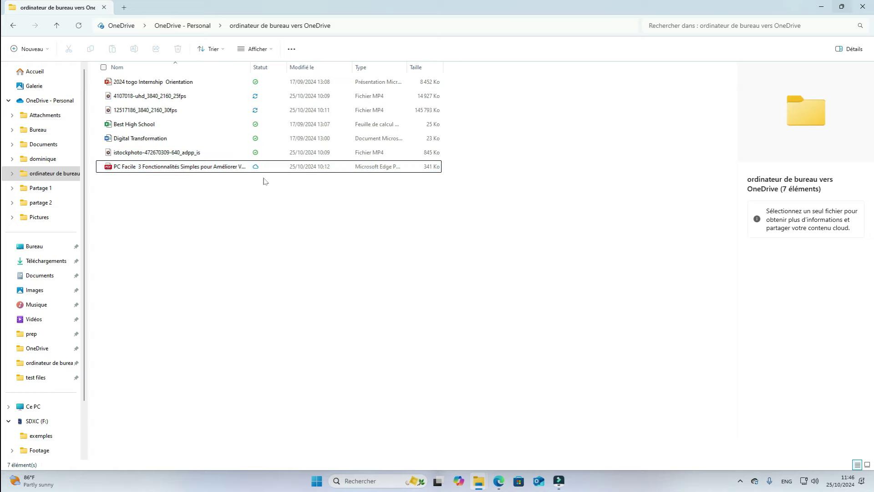
- Apply 'Libérer de l'espace' to the Digital Transformation document, then reselect the PC Facile PDF
{"action": "right_click", "coordinate": [191, 139]}
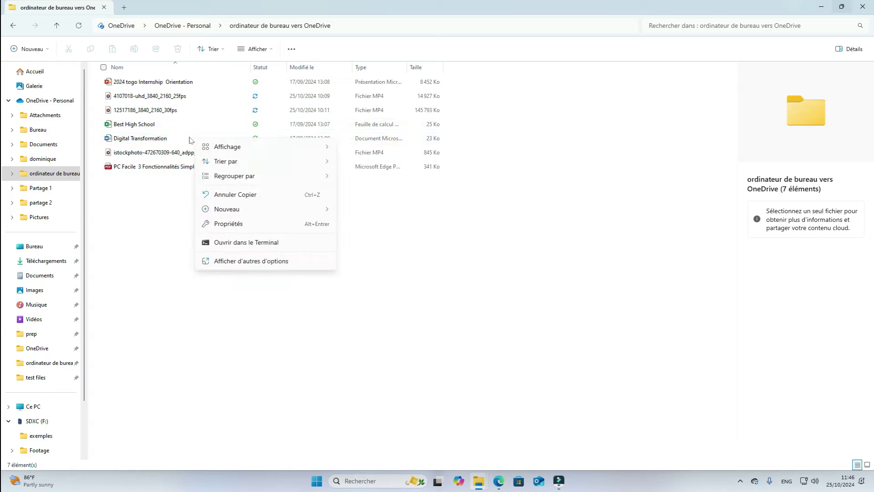
{"action": "left_click", "coordinate": [188, 141]}
{"action": "left_click", "coordinate": [188, 142]}
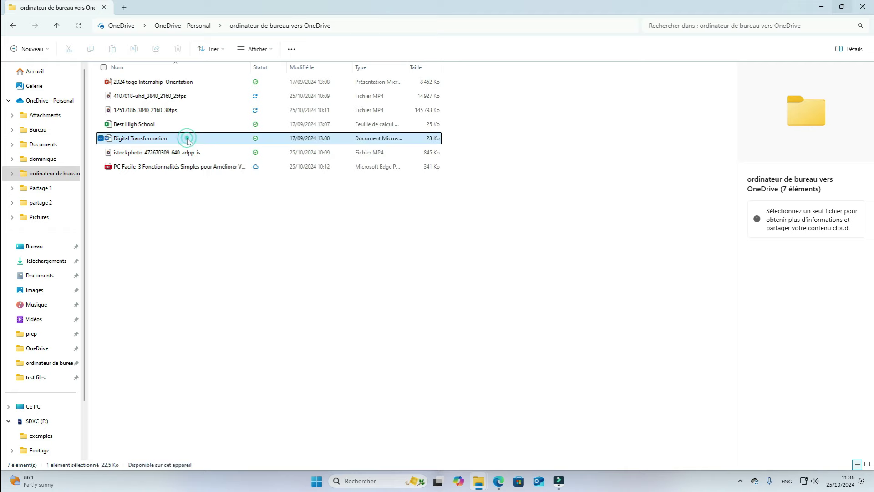
{"action": "right_click", "coordinate": [190, 142]}
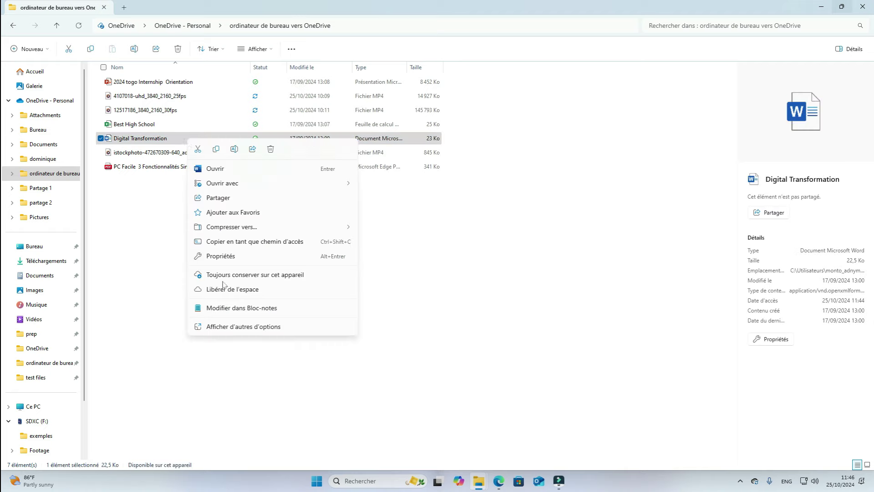
{"action": "left_click", "coordinate": [243, 292]}
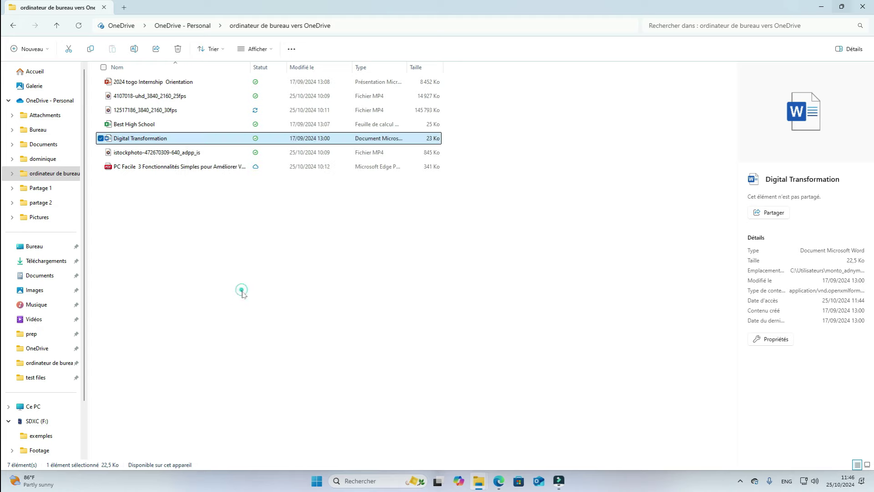
{"action": "left_click", "coordinate": [285, 307]}
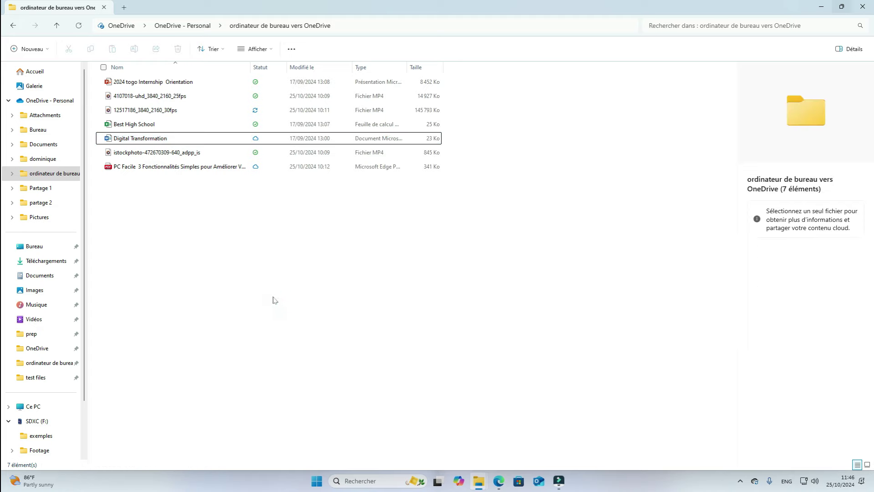
{"action": "left_click", "coordinate": [160, 167]}
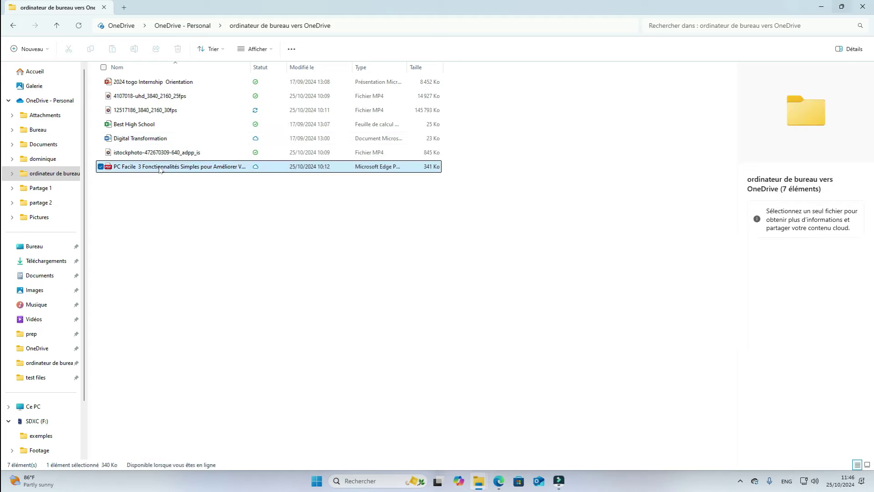
- Open the PC Facile PDF once in Microsoft Edge, scroll through it, then close it and return to File Explorer
{"action": "double_click", "coordinate": [159, 168]}
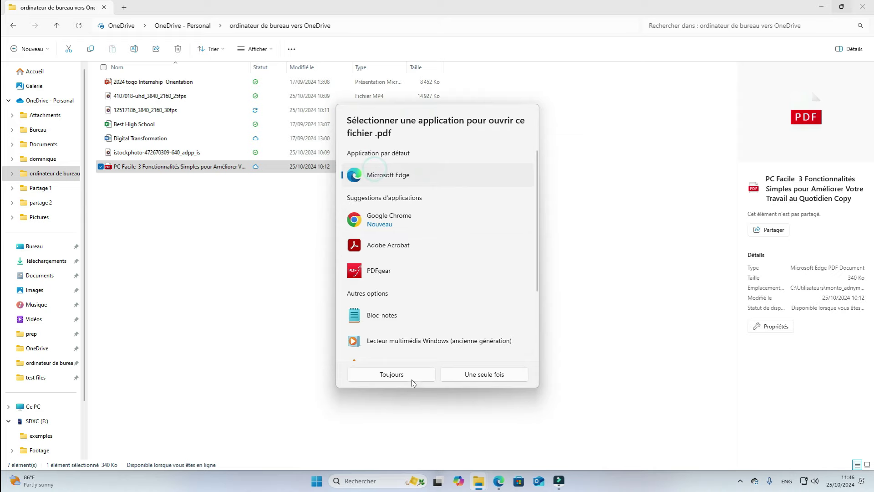
{"action": "left_click", "coordinate": [463, 376]}
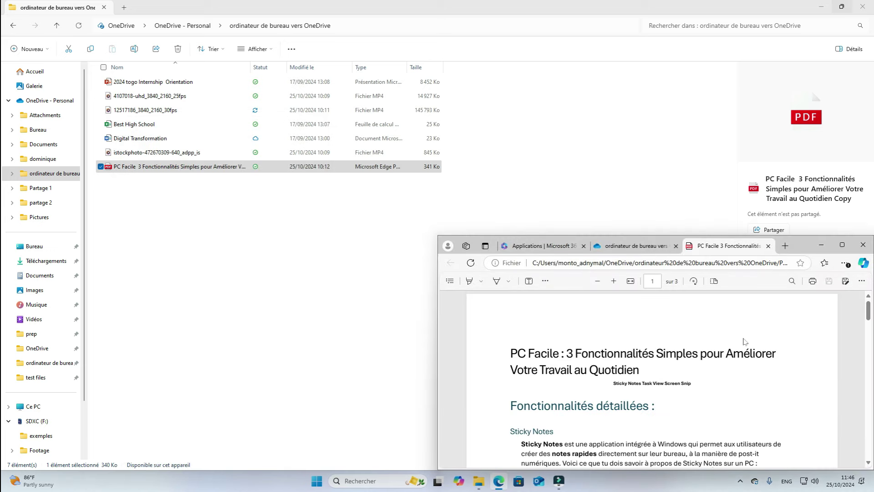
{"action": "scroll", "coordinate": [740, 358], "scroll_direction": "down", "scroll_amount": 5}
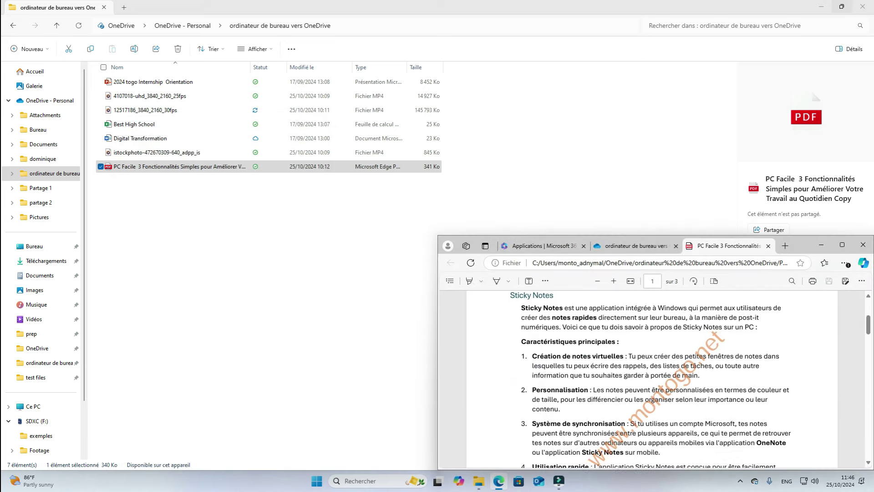
{"action": "left_click", "coordinate": [258, 169]}
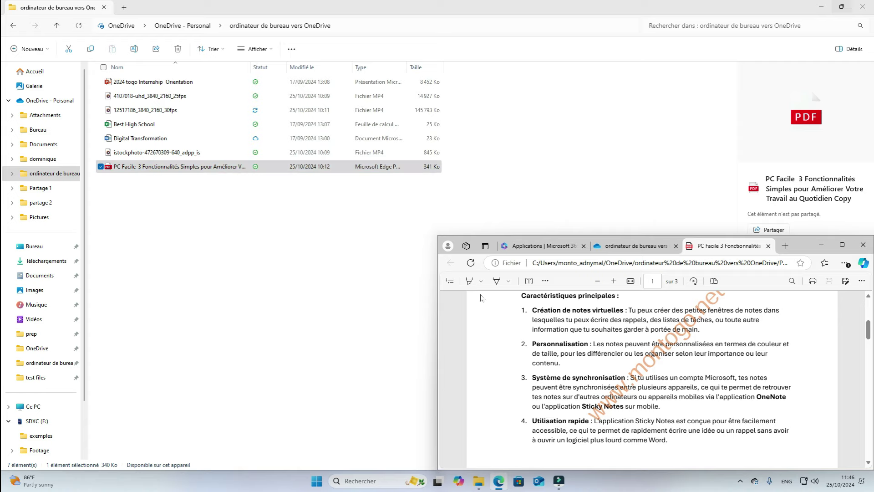
{"action": "left_click", "coordinate": [768, 245]}
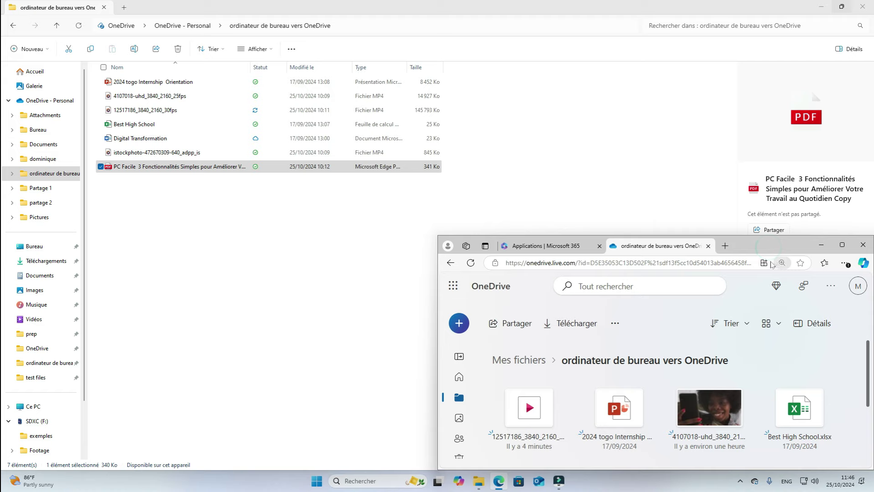
{"action": "left_click", "coordinate": [546, 156]}
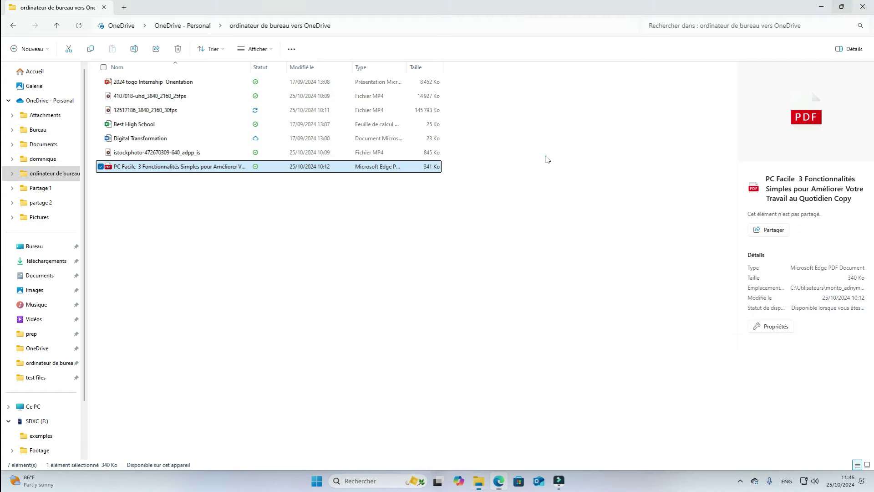
- Set the PC Facile PDF to 'Toujours conserver sur cet appareil' and check the files' sync status tooltips
{"action": "left_click", "coordinate": [292, 248]}
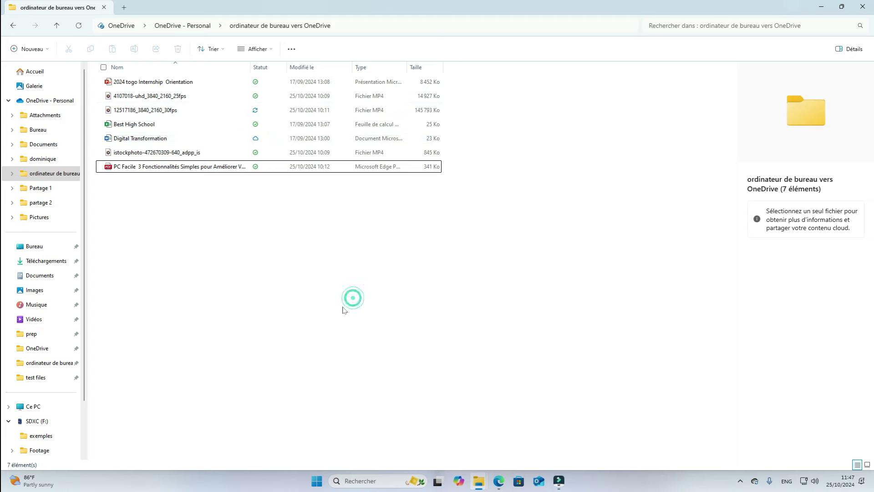
{"action": "right_click", "coordinate": [255, 171]}
{"action": "left_click", "coordinate": [246, 171]}
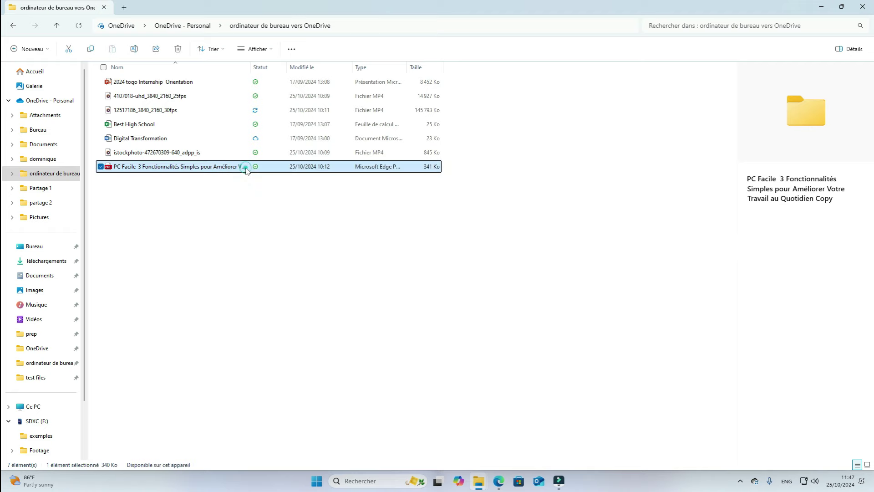
{"action": "right_click", "coordinate": [245, 170]}
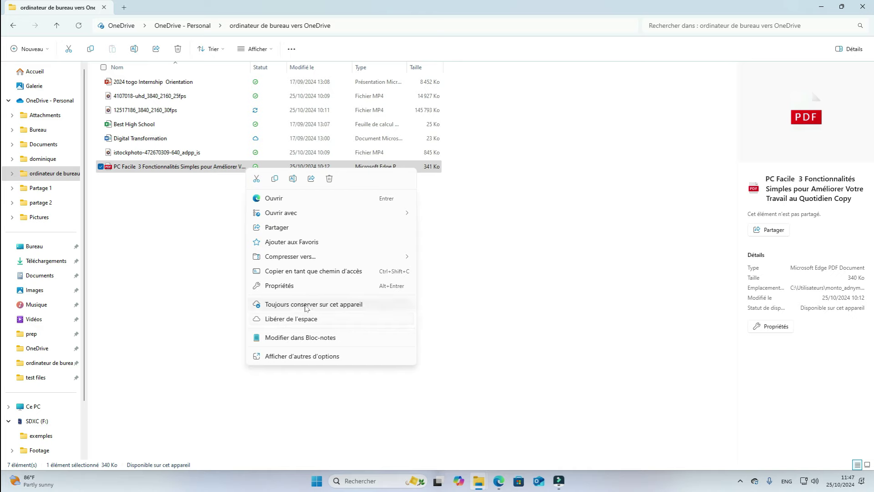
{"action": "left_click", "coordinate": [305, 308]}
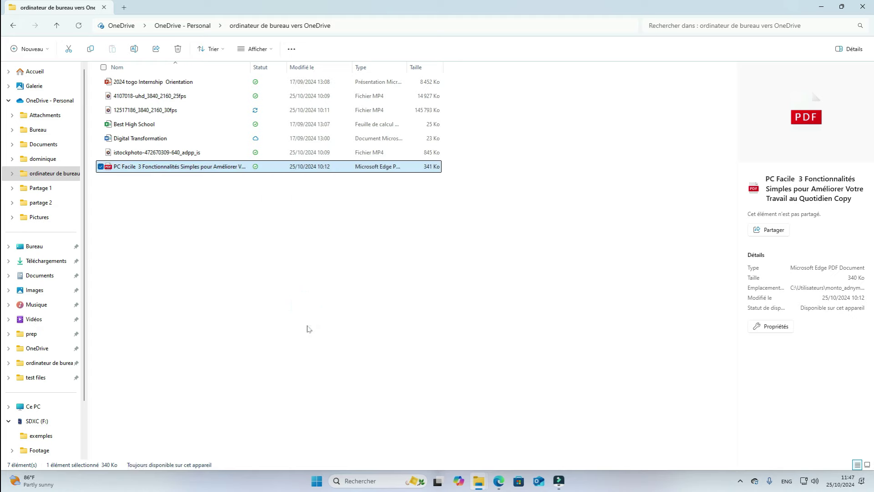
{"action": "left_click", "coordinate": [295, 250]}
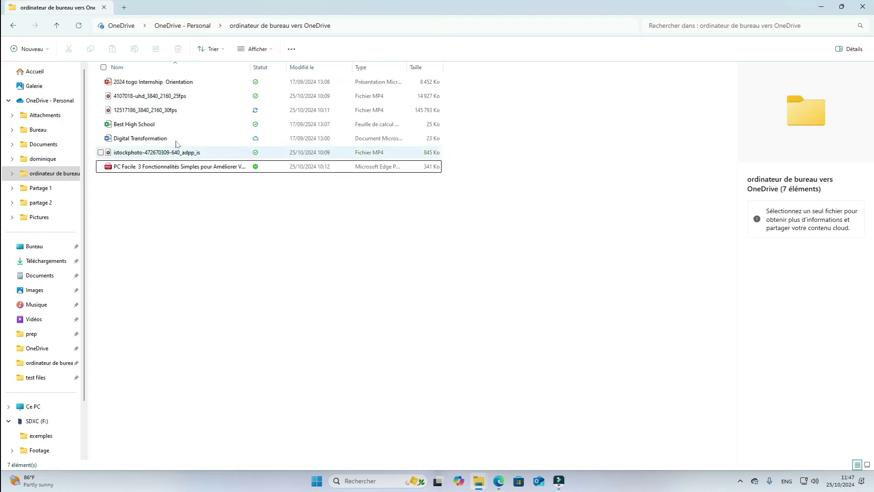
{"action": "mouse_move", "coordinate": [195, 141]}
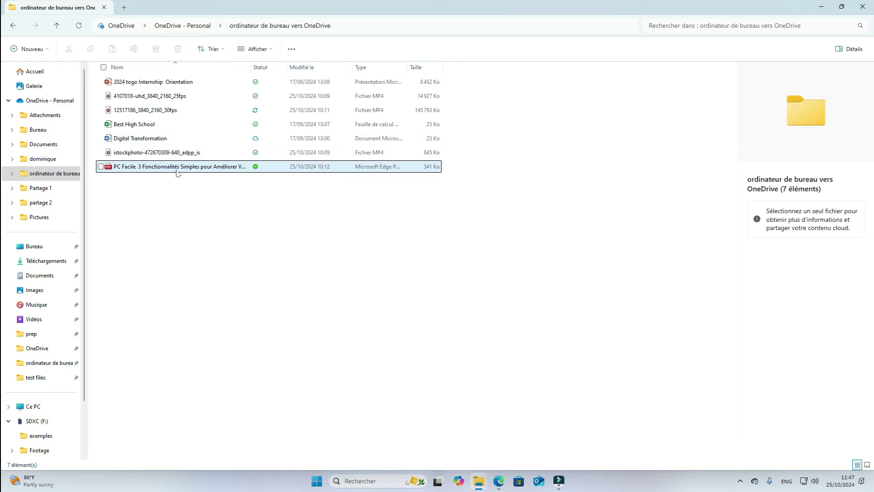
{"action": "mouse_move", "coordinate": [177, 173]}
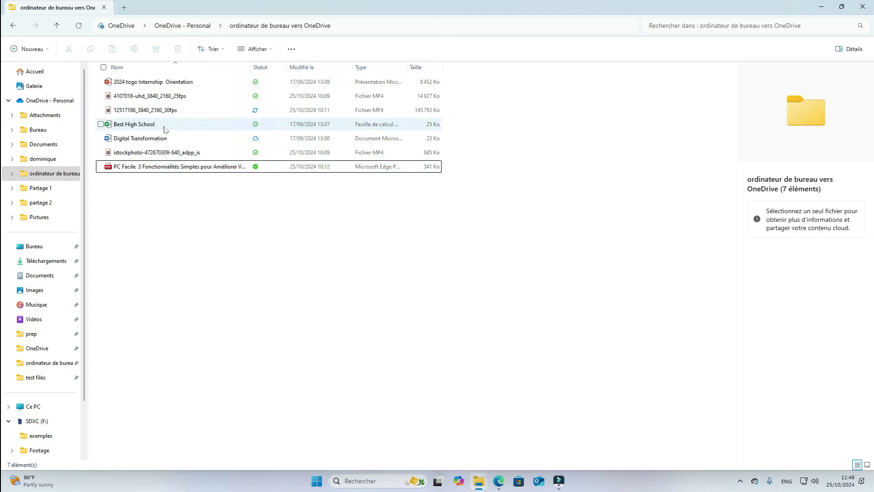
{"action": "mouse_move", "coordinate": [165, 129]}
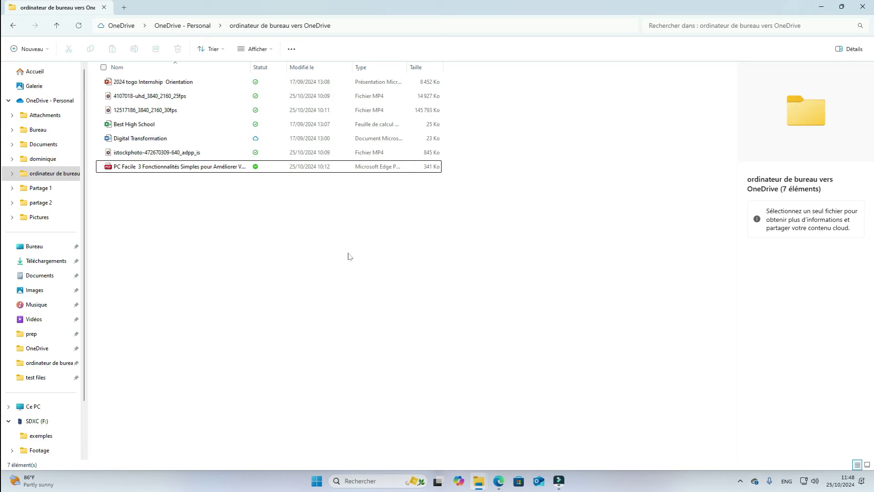
- Show OneDrive's tray status panel, dismiss the space-saving tip, and scroll the recently synced files
{"action": "left_click", "coordinate": [754, 481]}
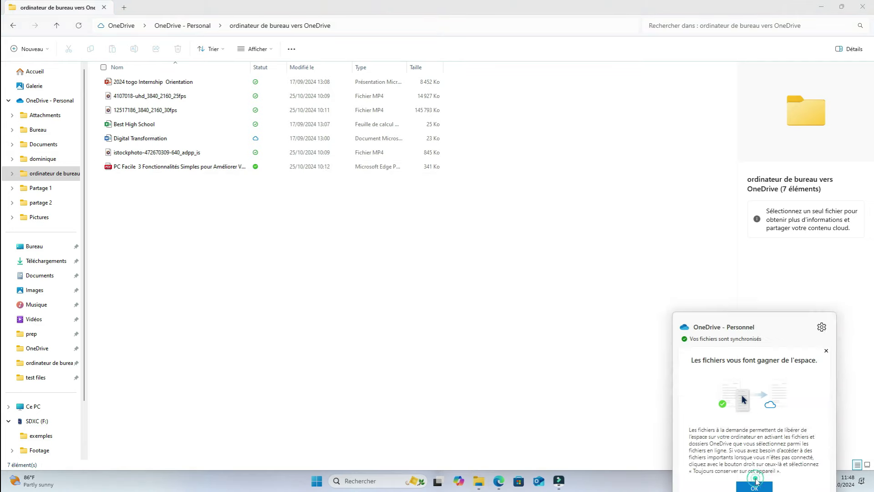
{"action": "left_click", "coordinate": [766, 349]}
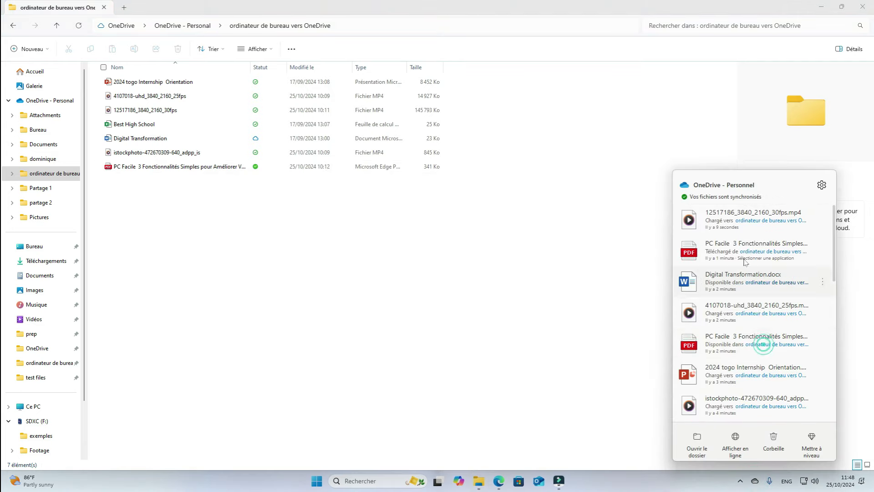
{"action": "scroll", "coordinate": [745, 359], "scroll_direction": "down", "scroll_amount": 5}
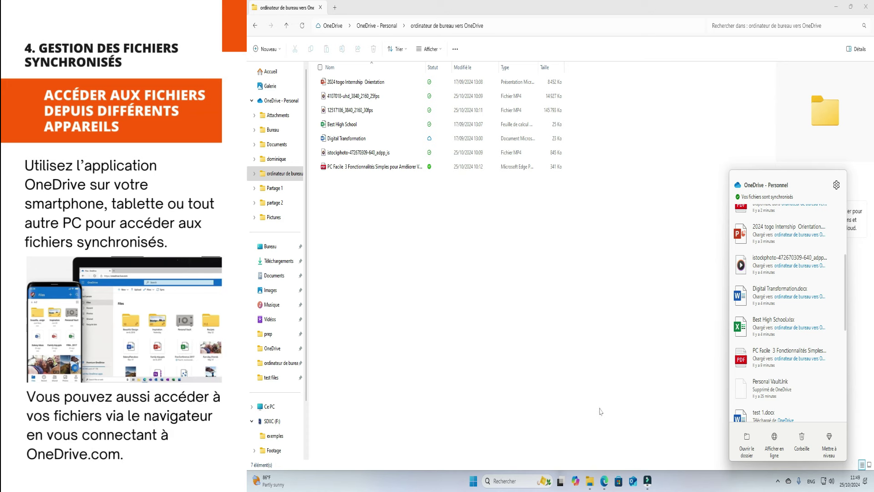
- Bring the OneDrive web page forward and maximize it, then open and close the account menu
{"action": "mouse_move", "coordinate": [604, 489]}
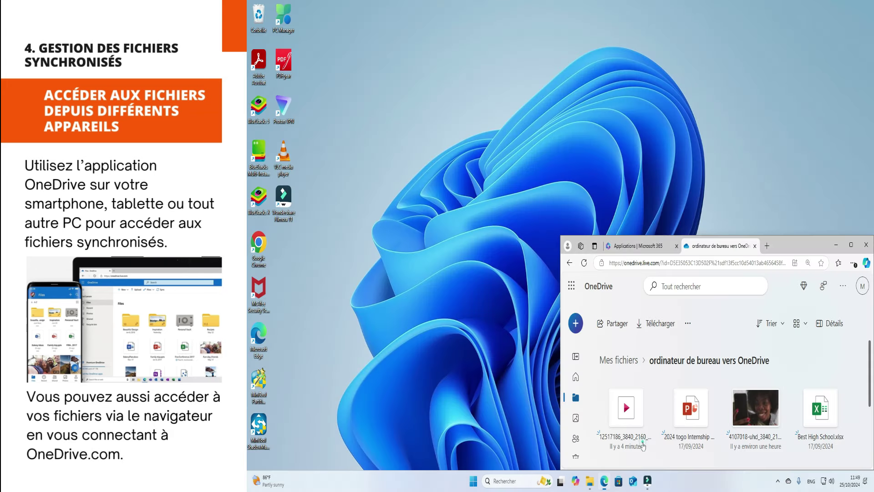
{"action": "left_click", "coordinate": [643, 435]}
{"action": "double_click", "coordinate": [798, 244]}
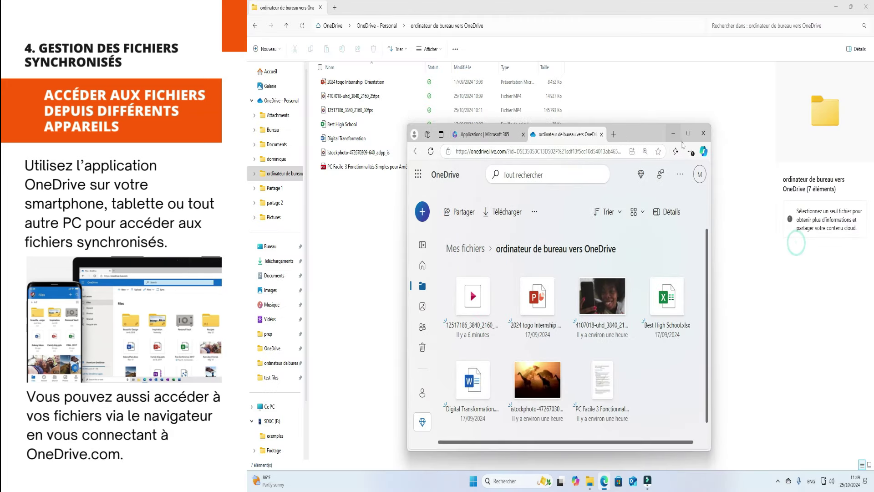
{"action": "left_click", "coordinate": [688, 134]}
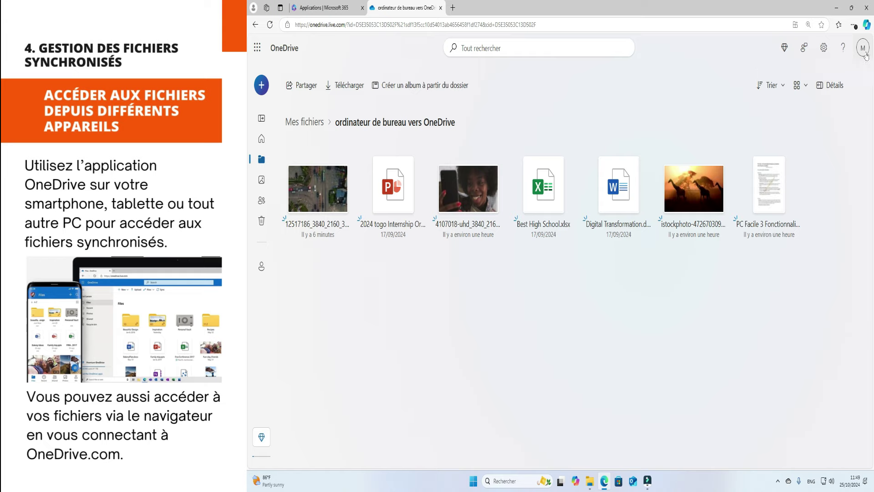
{"action": "left_click", "coordinate": [865, 50]}
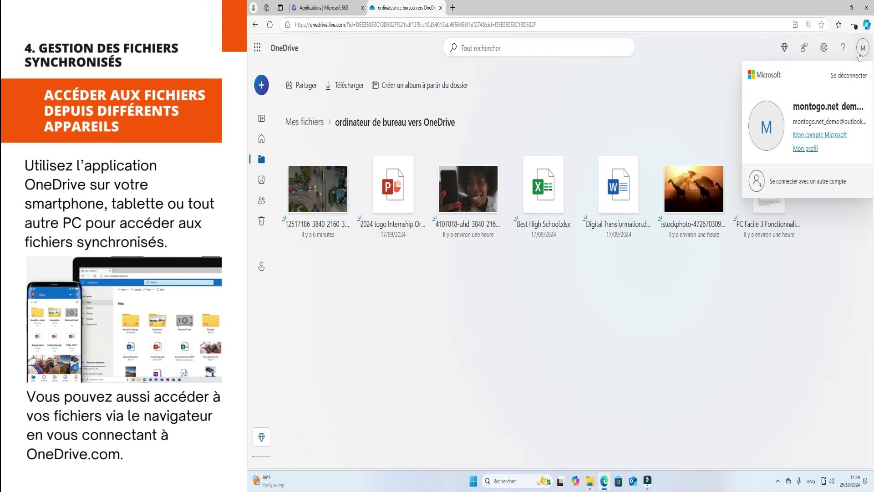
{"action": "left_click", "coordinate": [821, 307]}
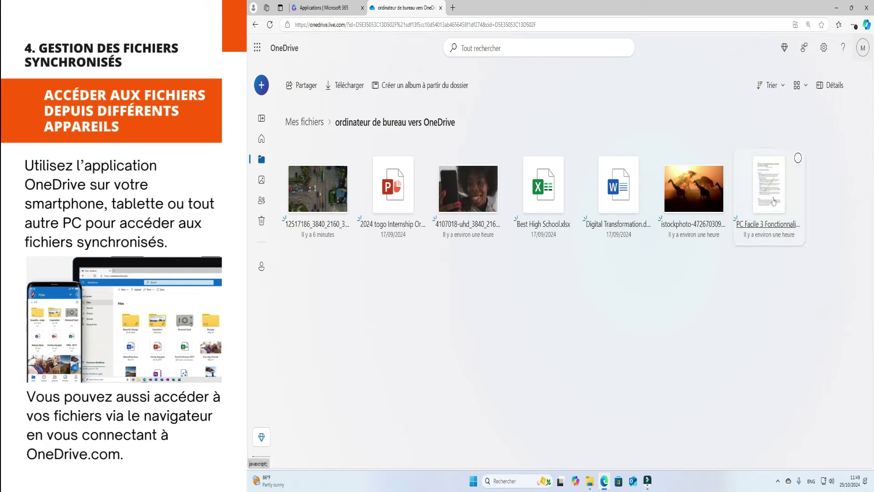
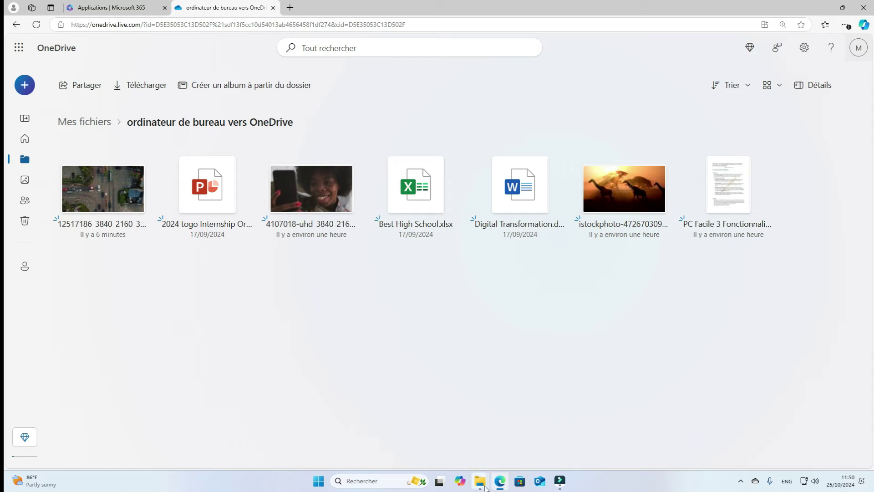
- Switch from the test files window to the 'ordinateur de bureau vers OneDrive' Explorer window
{"action": "mouse_move", "coordinate": [481, 482]}
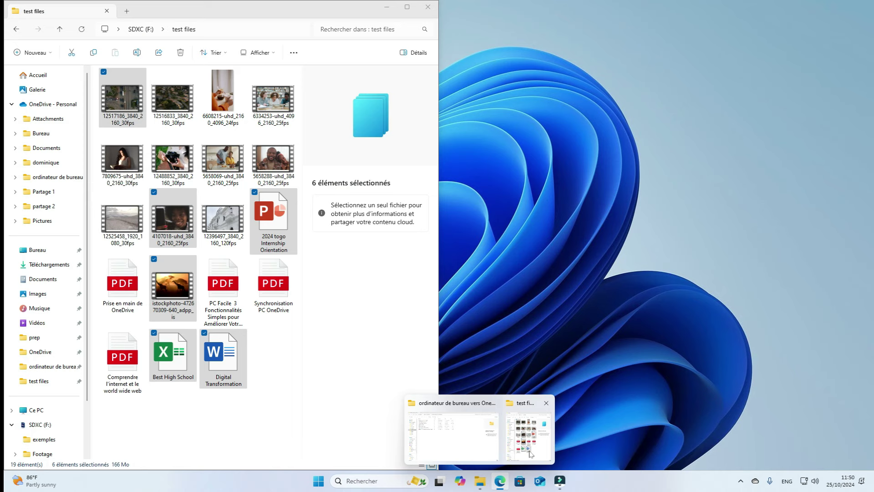
{"action": "left_click", "coordinate": [529, 450]}
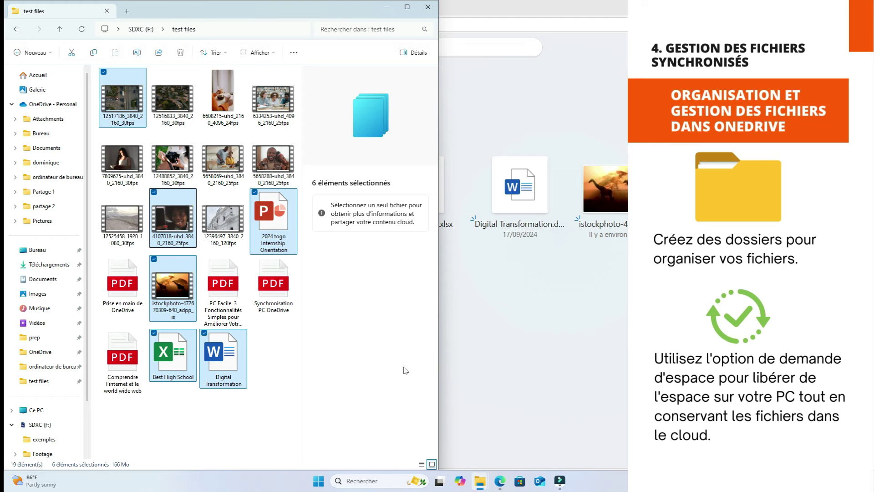
{"action": "left_click", "coordinate": [387, 10]}
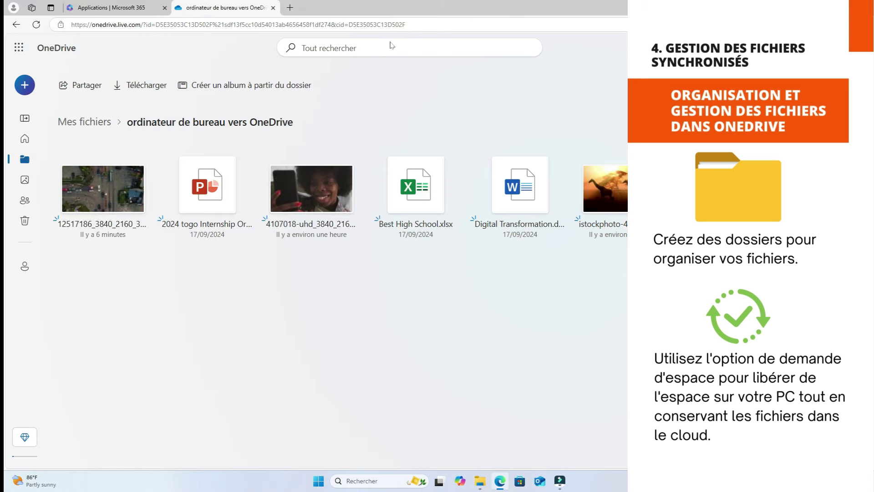
{"action": "mouse_move", "coordinate": [486, 485]}
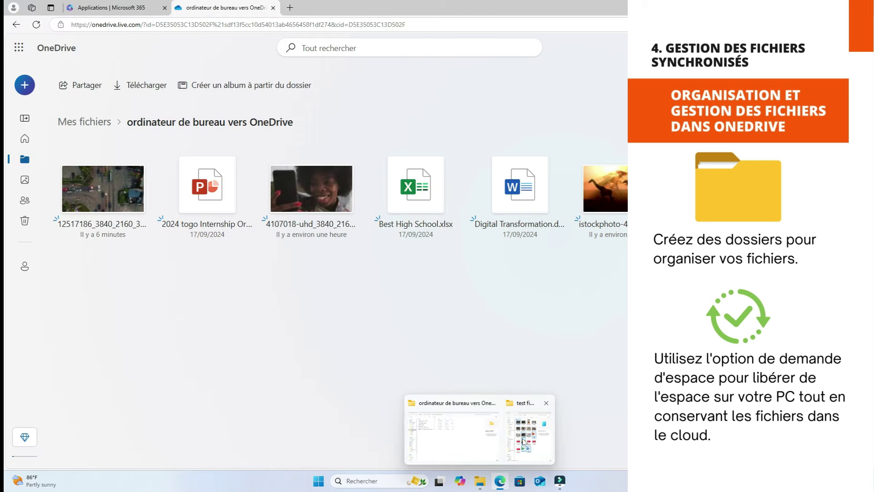
{"action": "left_click", "coordinate": [508, 443]}
{"action": "left_click", "coordinate": [457, 436]}
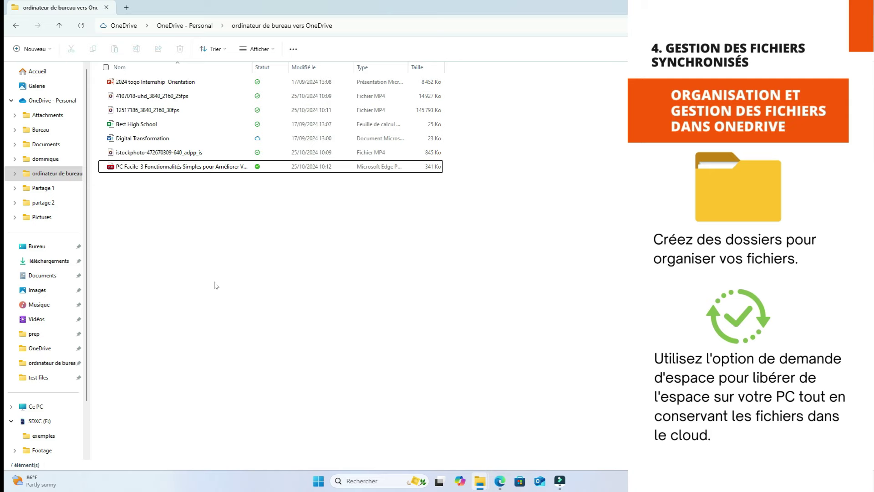
- Create a new folder named Video in the synced folder
{"action": "right_click", "coordinate": [162, 231]}
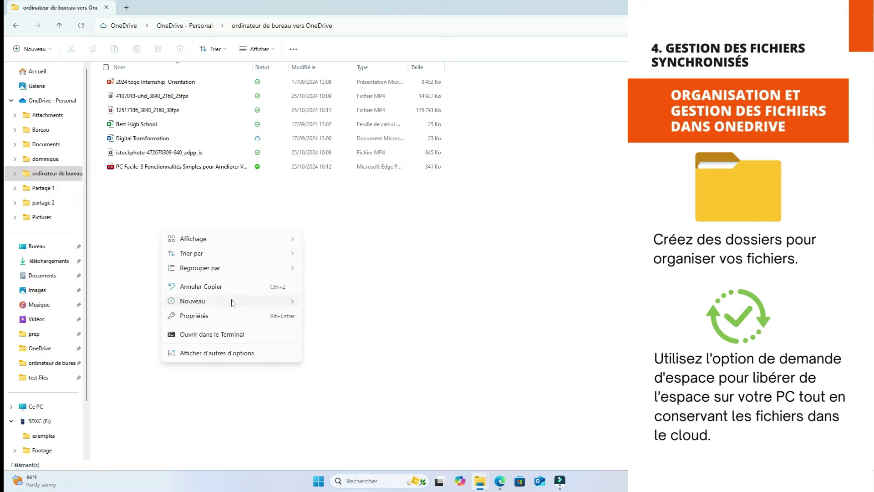
{"action": "mouse_move", "coordinate": [233, 303]}
{"action": "left_click", "coordinate": [327, 302]}
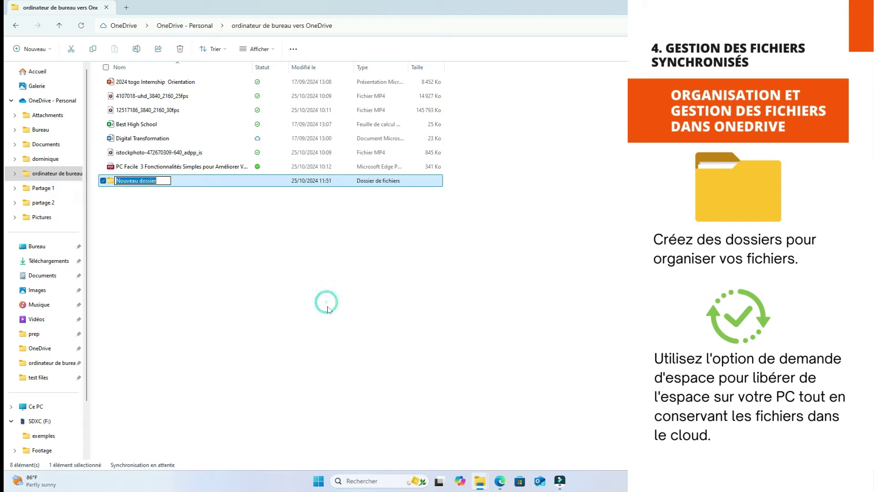
{"action": "type", "text": "Video"}
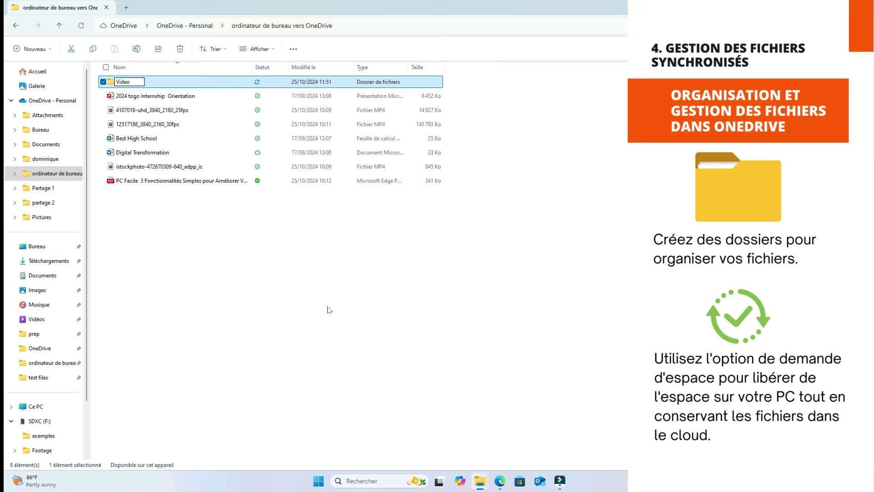
{"action": "key", "text": "Return"}
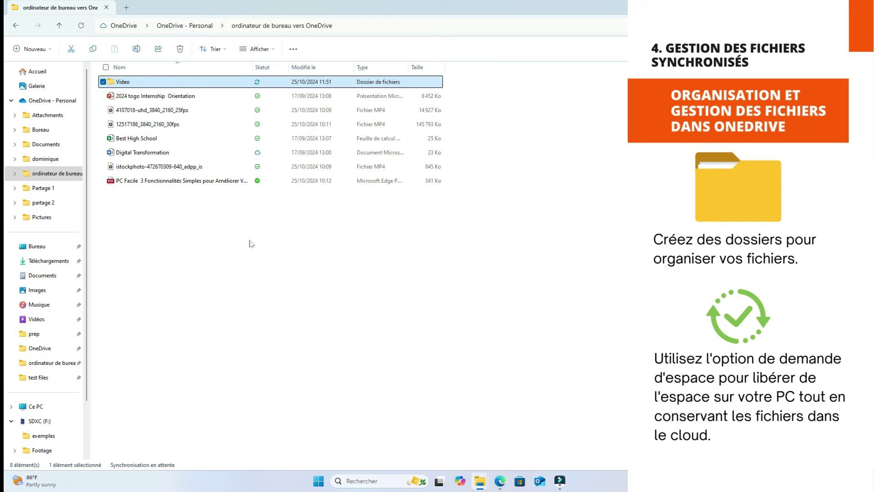
- Create a second new folder named Music
{"action": "right_click", "coordinate": [249, 245]}
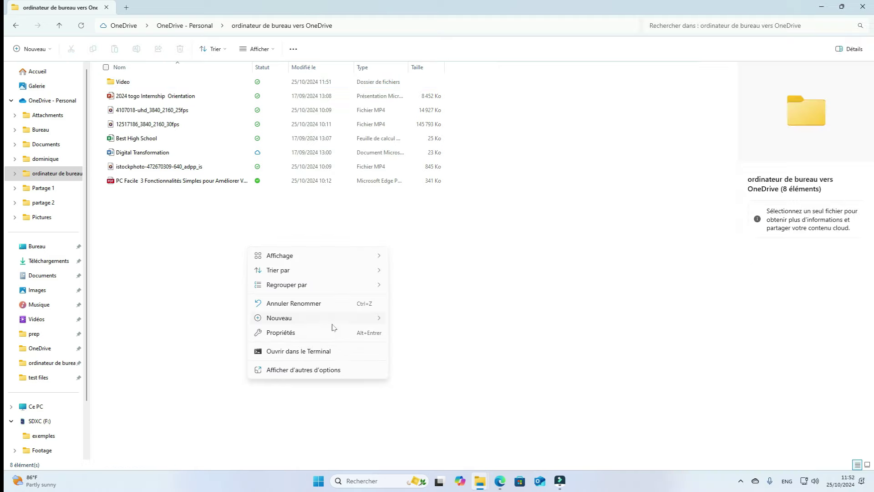
{"action": "mouse_move", "coordinate": [333, 322]}
{"action": "left_click", "coordinate": [416, 319]}
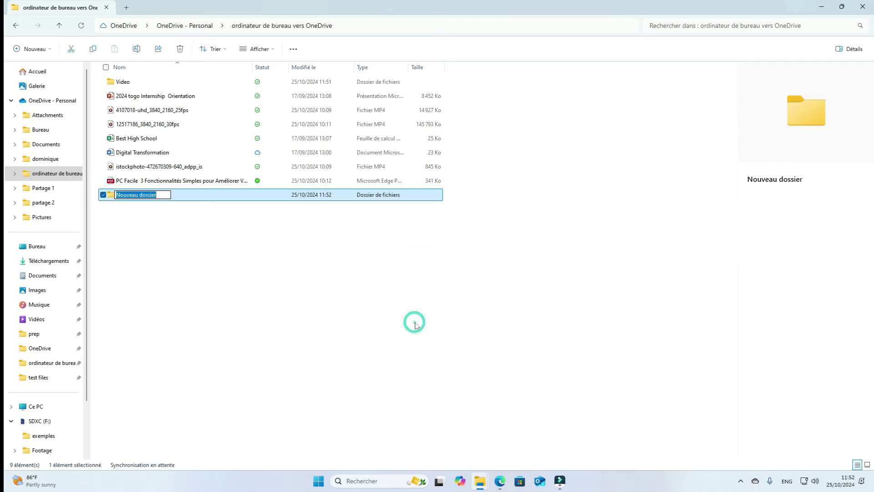
{"action": "type", "text": "Mu"}
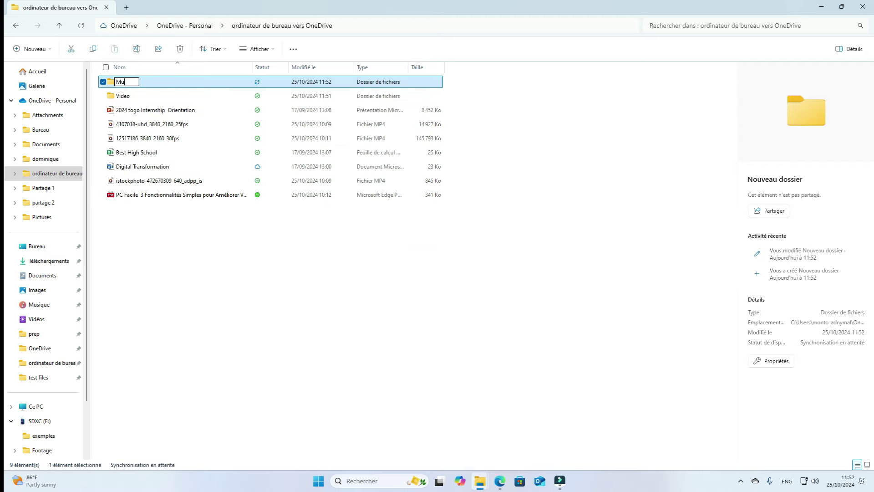
{"action": "type", "text": "sic"}
{"action": "key", "text": "Return"}
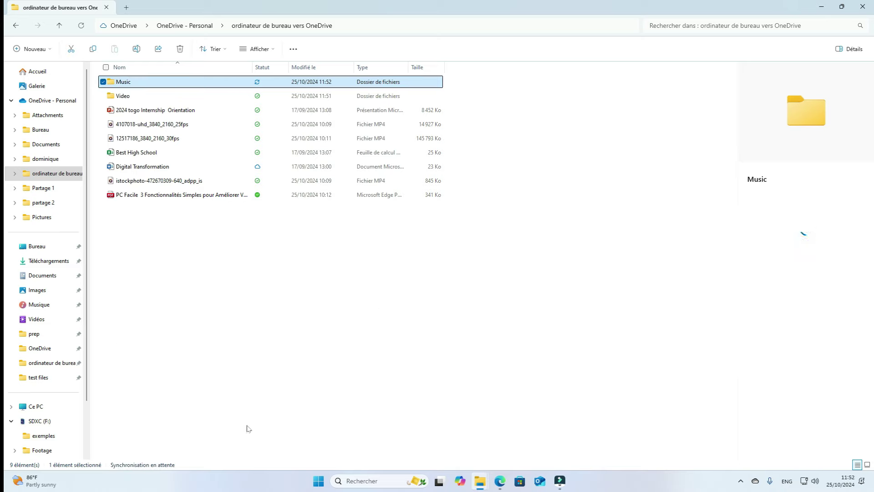
- Create a third new folder named documents
{"action": "left_click", "coordinate": [157, 279]}
{"action": "right_click", "coordinate": [157, 282]}
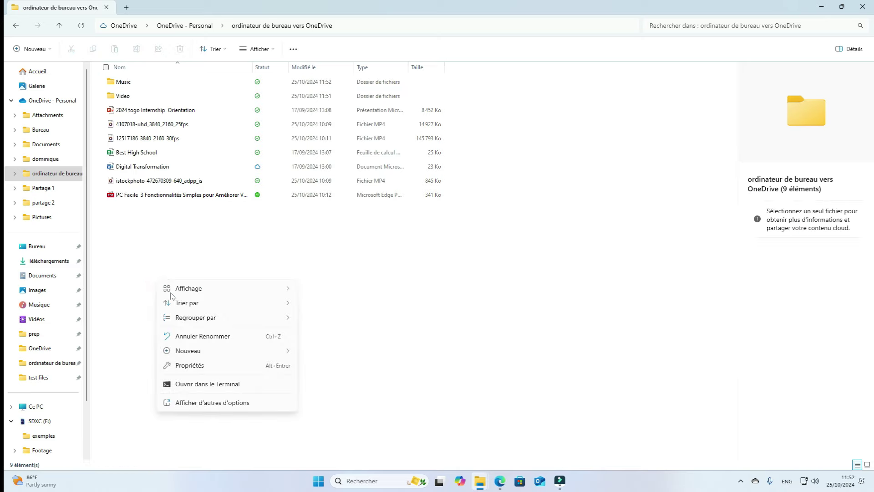
{"action": "mouse_move", "coordinate": [261, 354]}
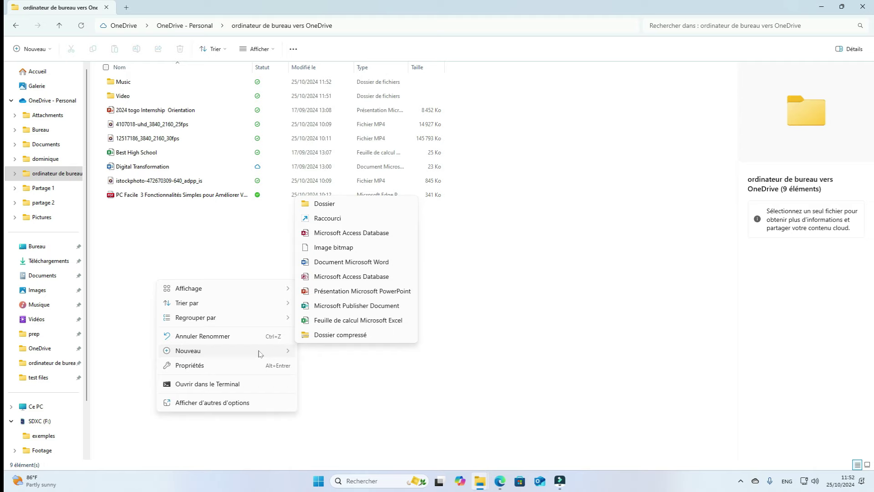
{"action": "left_click", "coordinate": [328, 205]}
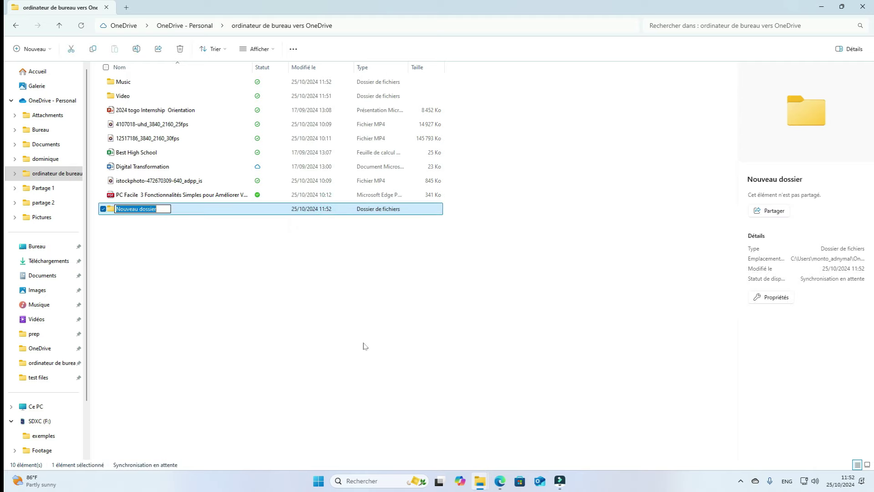
{"action": "type", "text": "documents"}
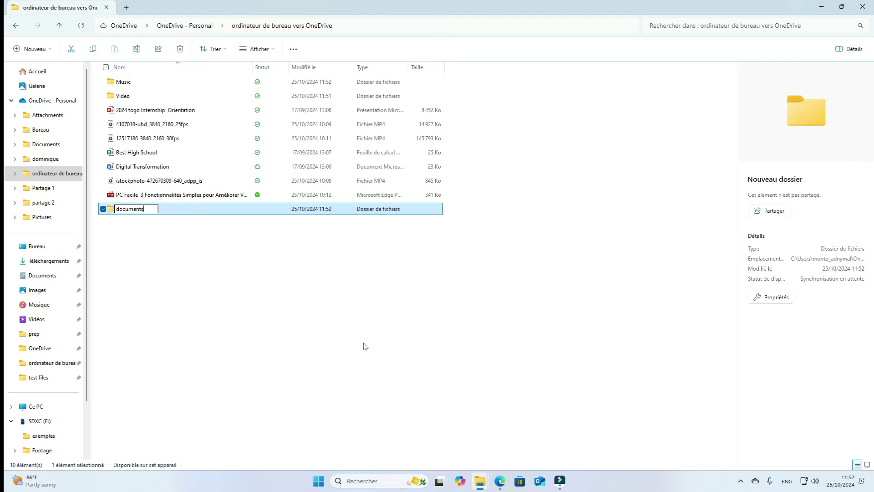
{"action": "key", "text": "Return"}
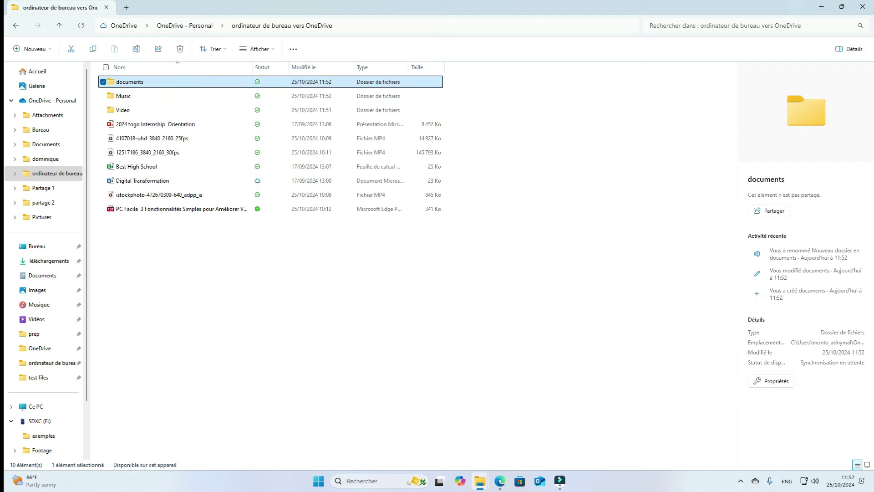
- Move the Digital Transformation file into documents and reopen documents to confirm it arrived
{"action": "left_click", "coordinate": [196, 430]}
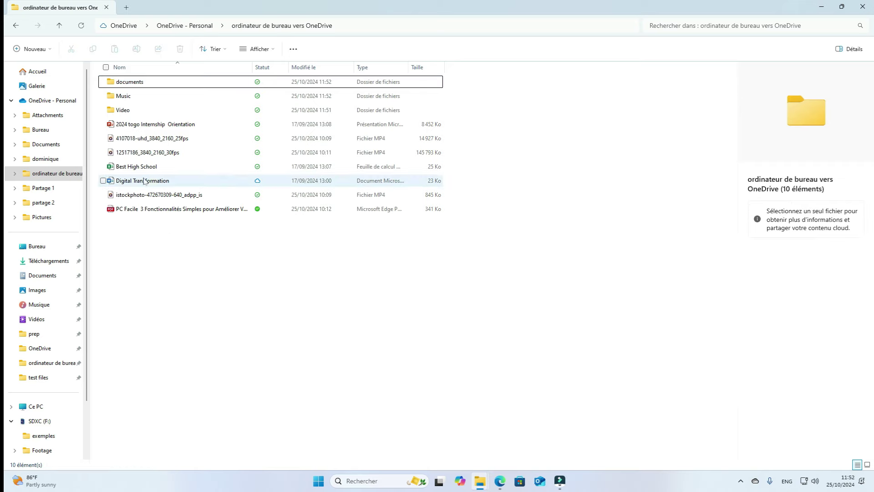
{"action": "mouse_move", "coordinate": [154, 183]}
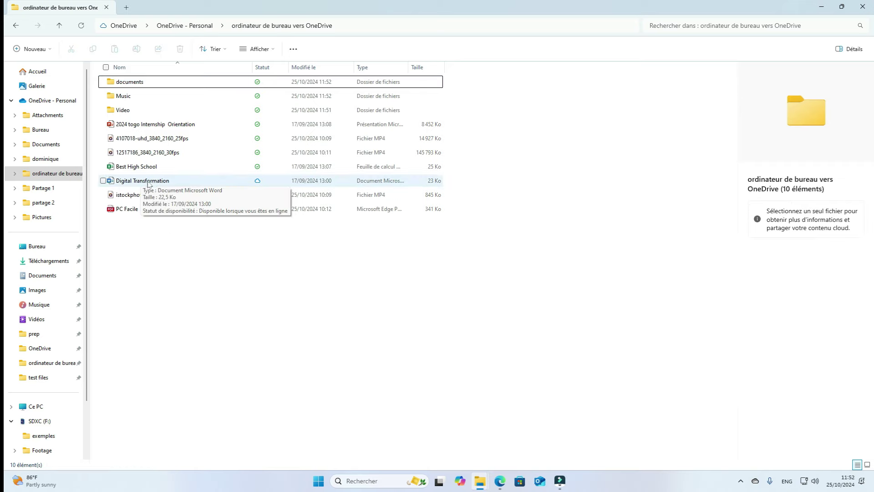
{"action": "left_click", "coordinate": [145, 185]}
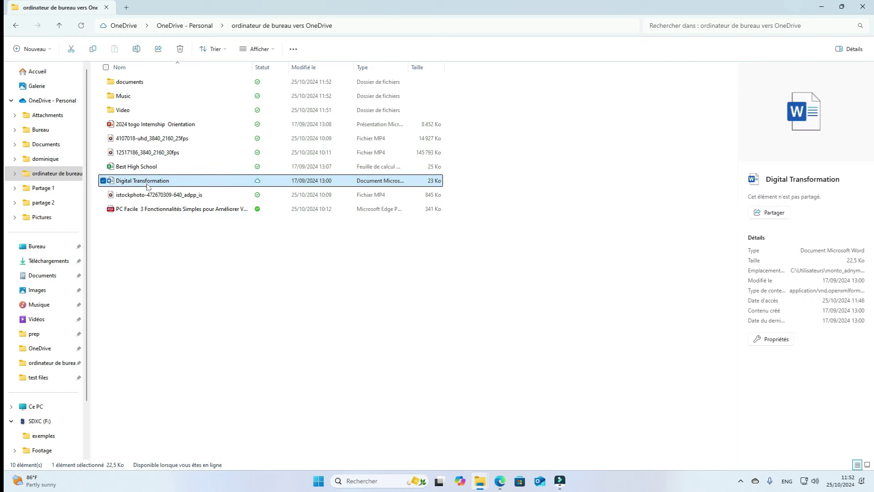
{"action": "double_click", "coordinate": [123, 85]}
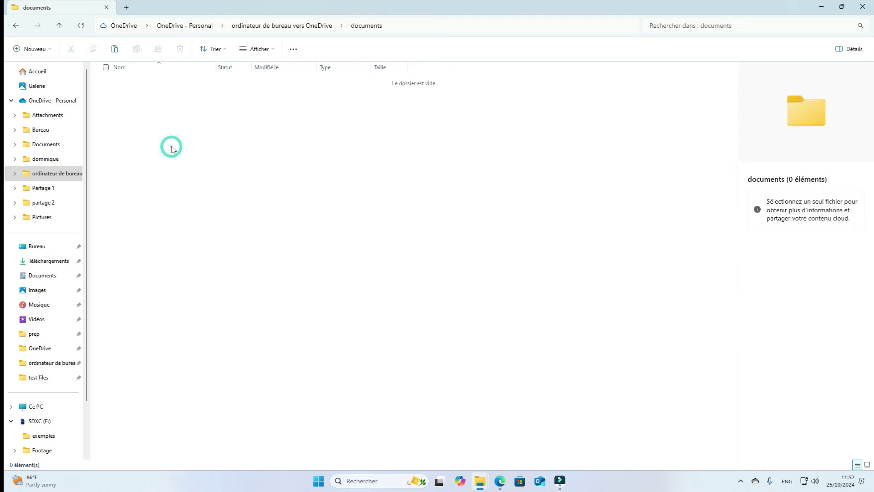
{"action": "key", "text": "ctrl+v"}
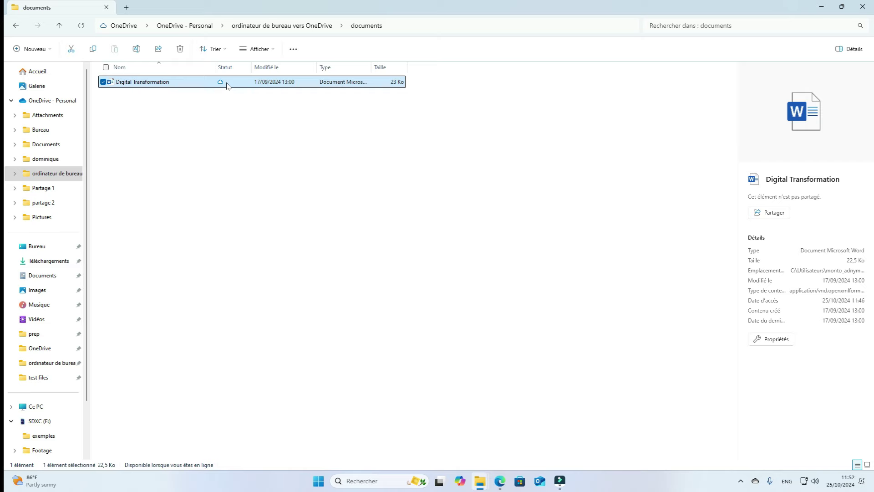
{"action": "left_click", "coordinate": [266, 27]}
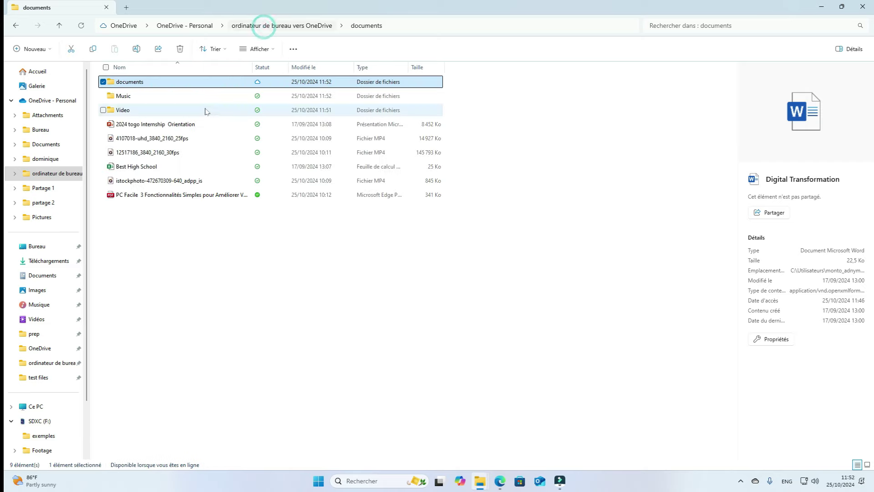
{"action": "double_click", "coordinate": [153, 82]}
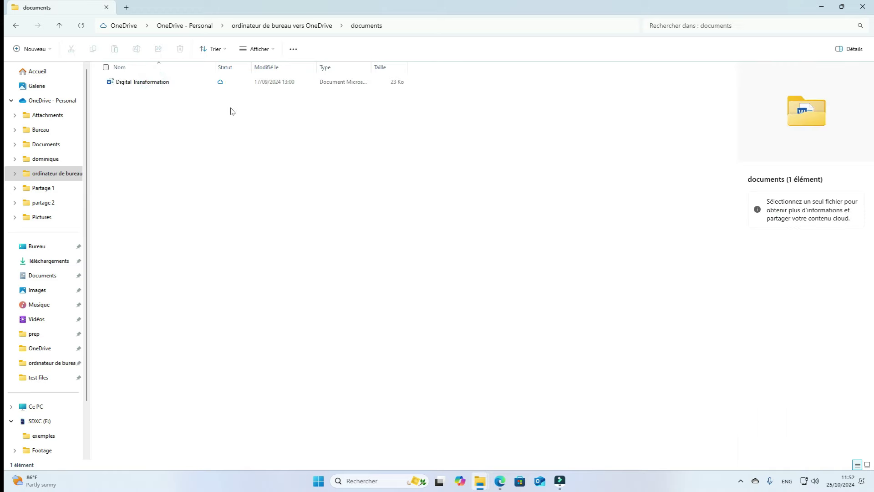
- Reload OneDrive web, check documents holds one item, then return to the parent folder
{"action": "mouse_move", "coordinate": [501, 482]}
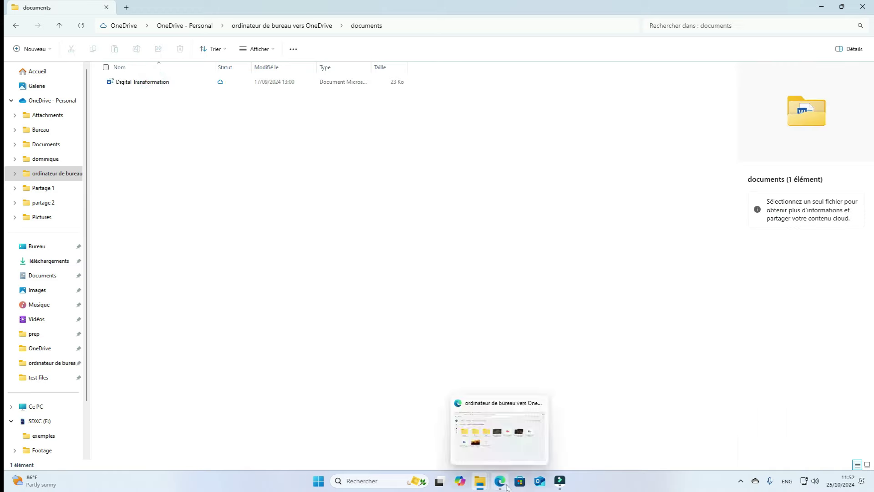
{"action": "left_click", "coordinate": [511, 446]}
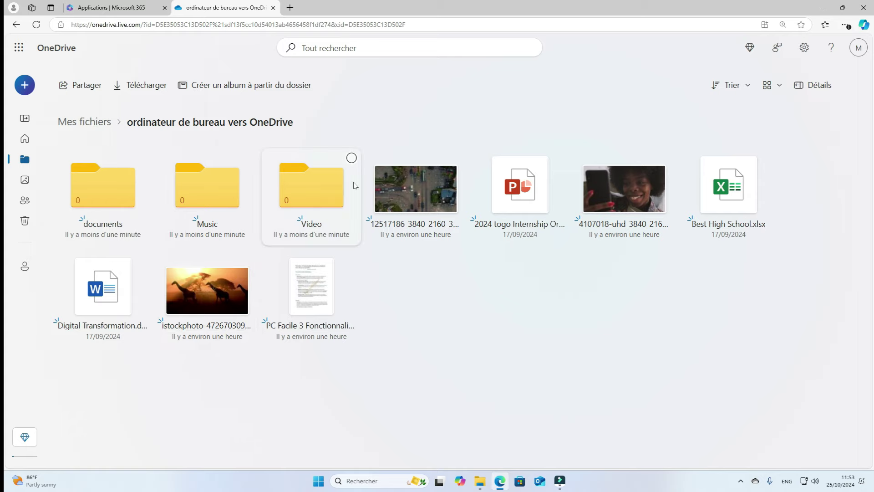
{"action": "left_click", "coordinate": [39, 26]}
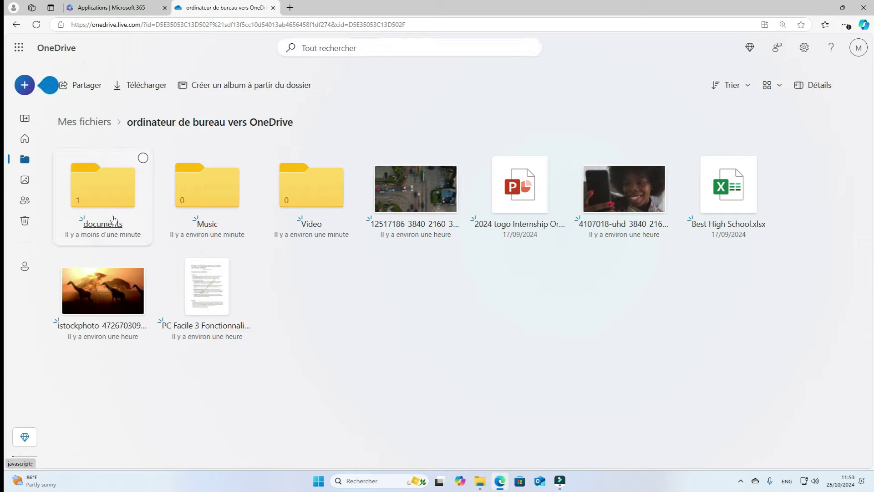
{"action": "left_click", "coordinate": [107, 191]}
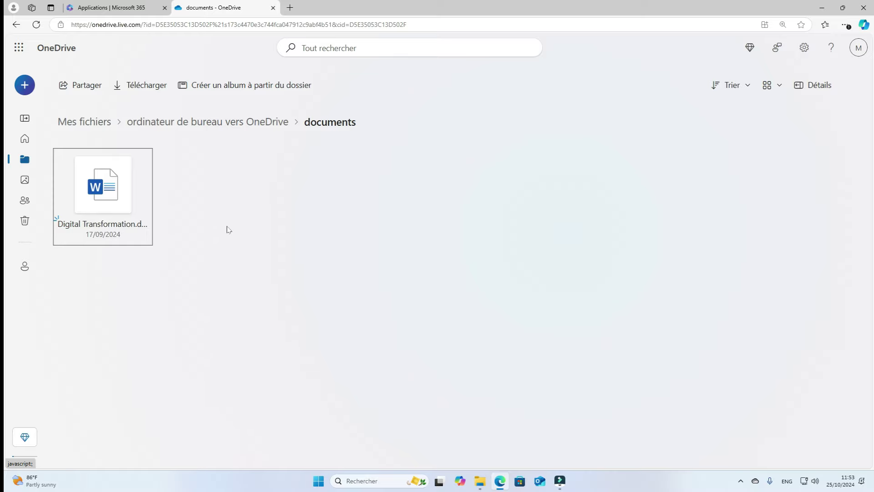
{"action": "left_click", "coordinate": [233, 122]}
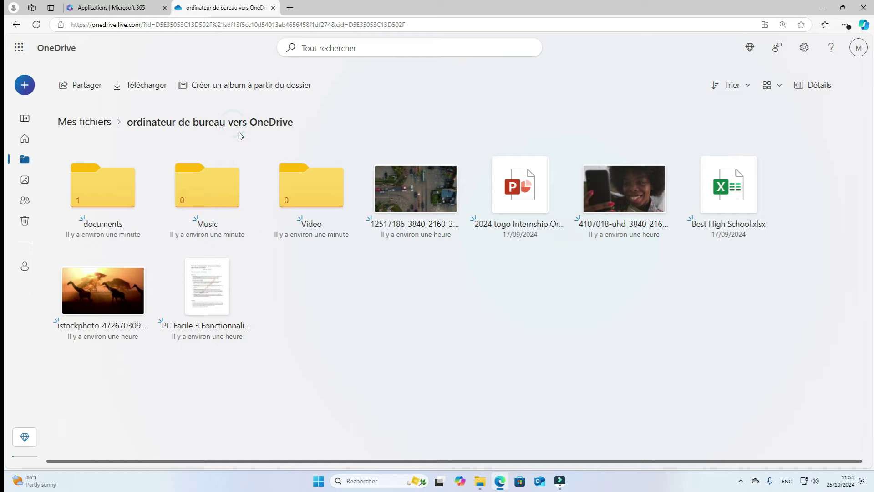
{"action": "left_click", "coordinate": [377, 343]}
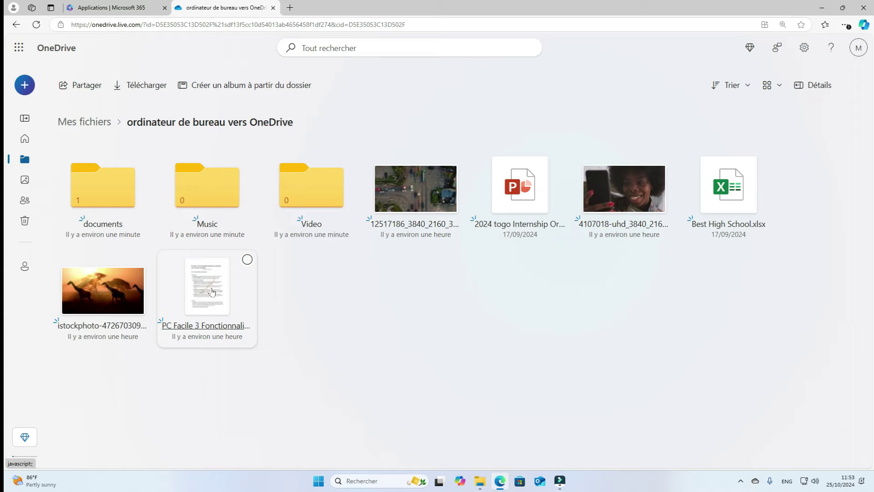
- Move PC Facile 3 into documents on OneDrive web, verify it, then return to the parent folder
{"action": "left_click", "coordinate": [247, 260]}
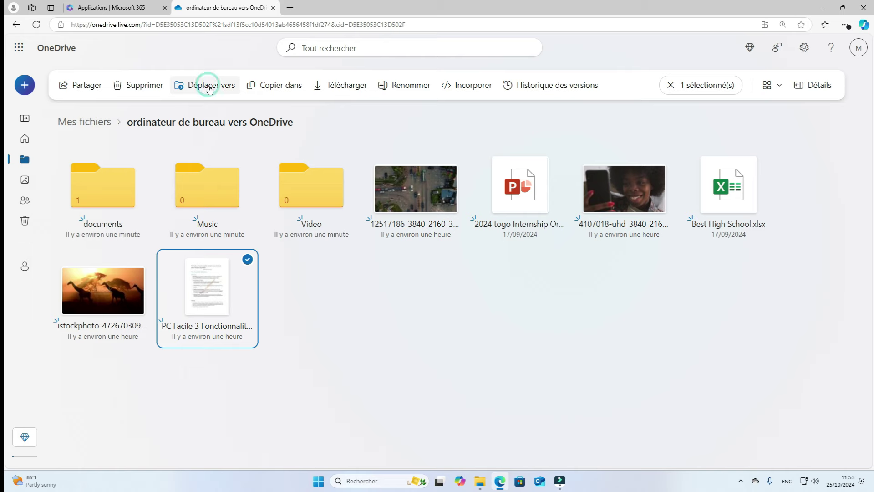
{"action": "left_click", "coordinate": [208, 87]}
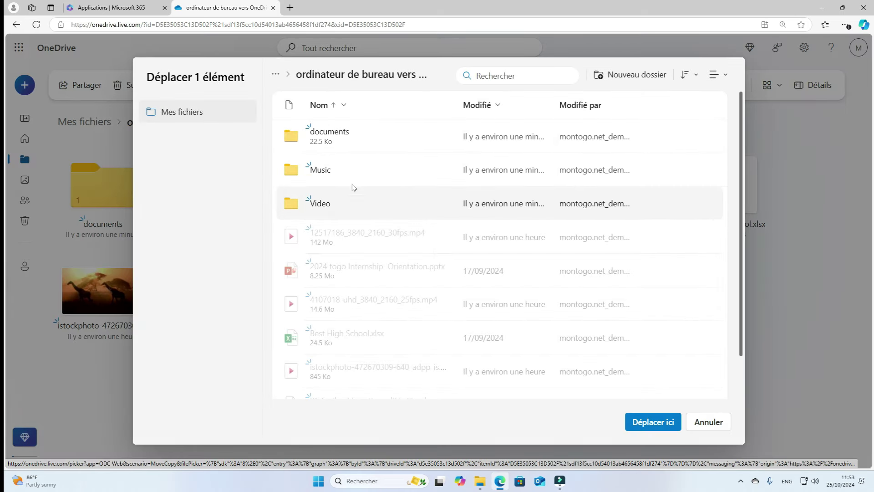
{"action": "left_click", "coordinate": [339, 142]}
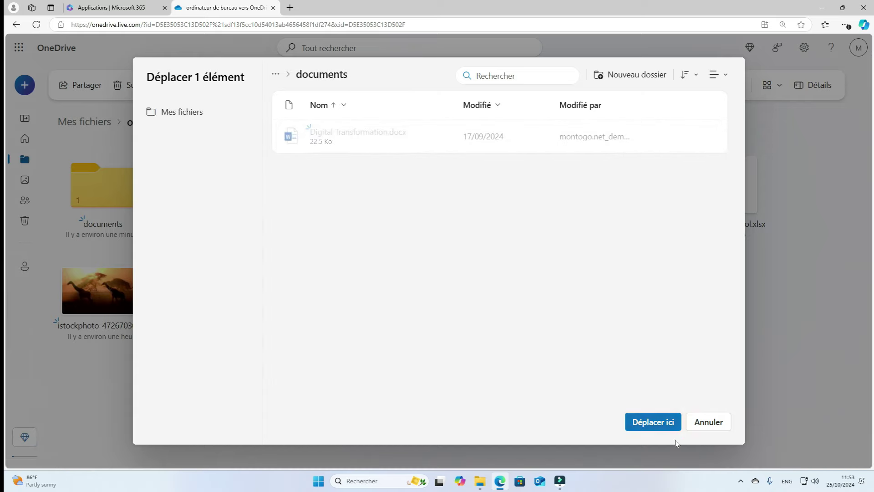
{"action": "left_click", "coordinate": [659, 422]}
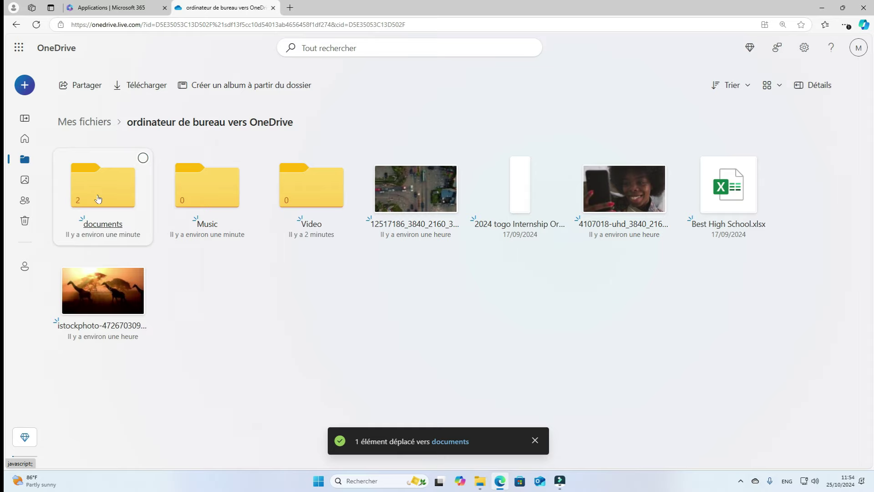
{"action": "left_click", "coordinate": [113, 232]}
{"action": "left_click", "coordinate": [240, 254]}
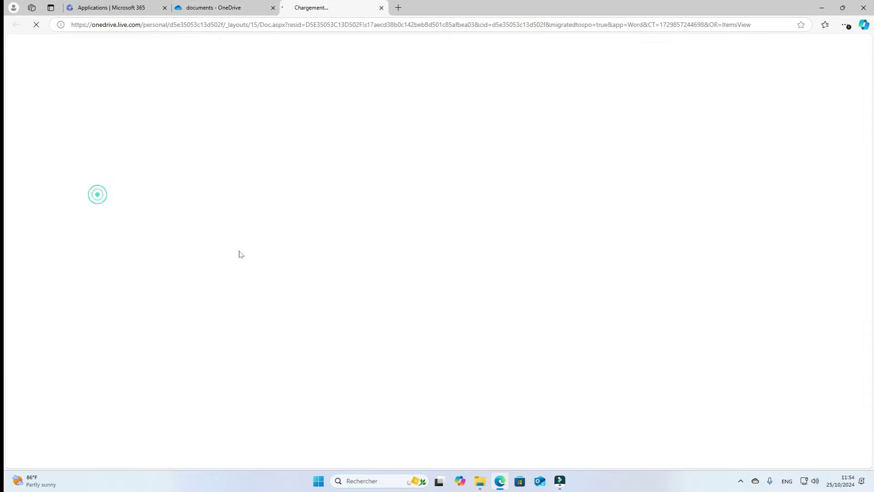
{"action": "left_click", "coordinate": [242, 8]}
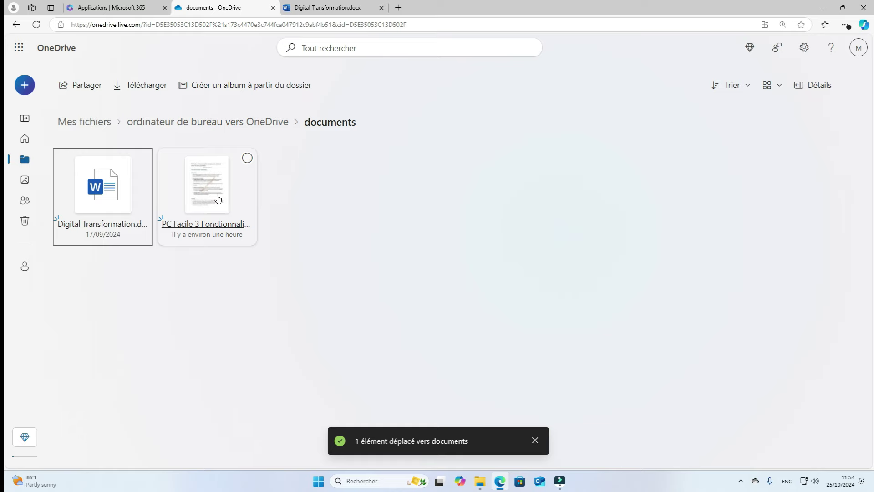
{"action": "left_click", "coordinate": [228, 123]}
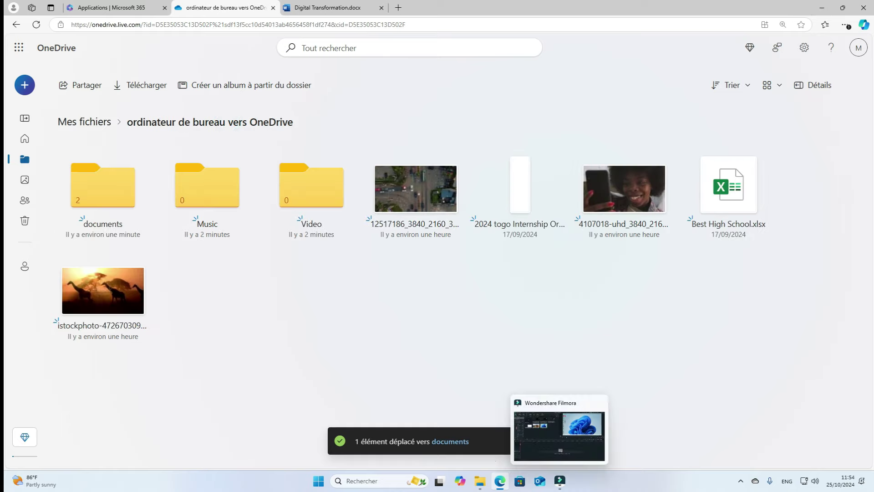
- Show the documents folder's two files as very large icons, then go up to the parent folder
{"action": "mouse_move", "coordinate": [487, 484]}
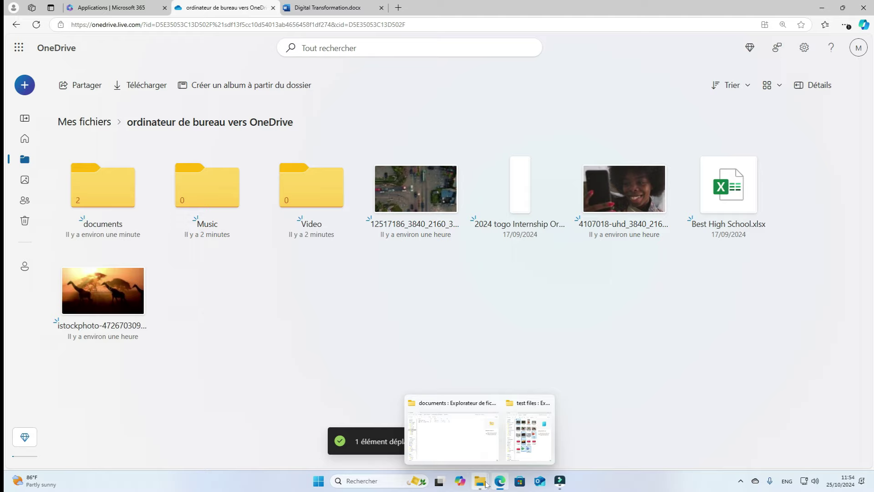
{"action": "left_click", "coordinate": [468, 438]}
{"action": "left_click", "coordinate": [310, 295]}
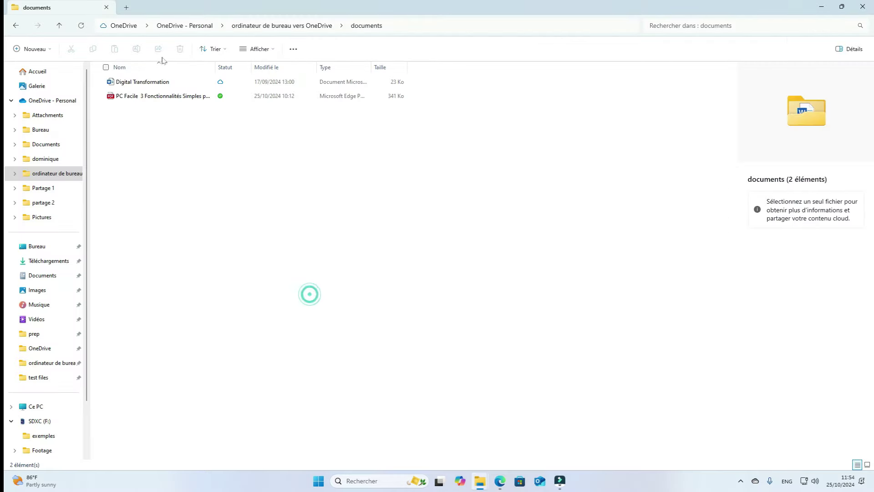
{"action": "left_click", "coordinate": [257, 48]}
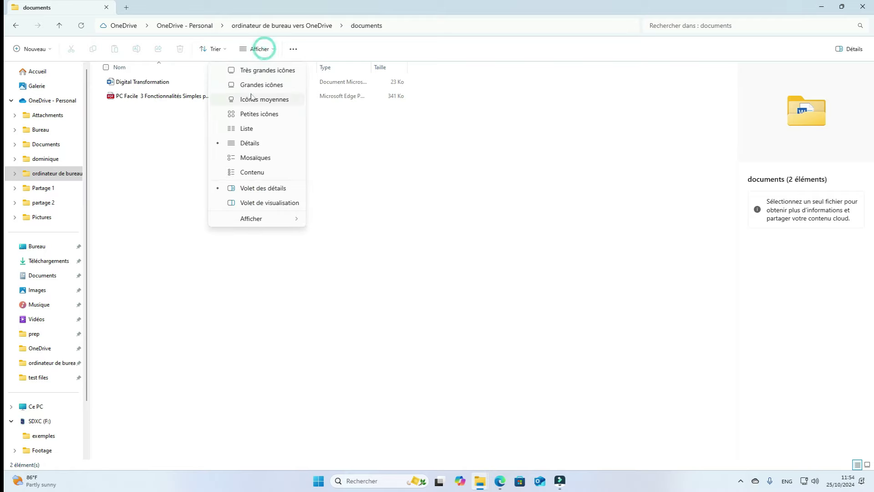
{"action": "left_click", "coordinate": [250, 71]}
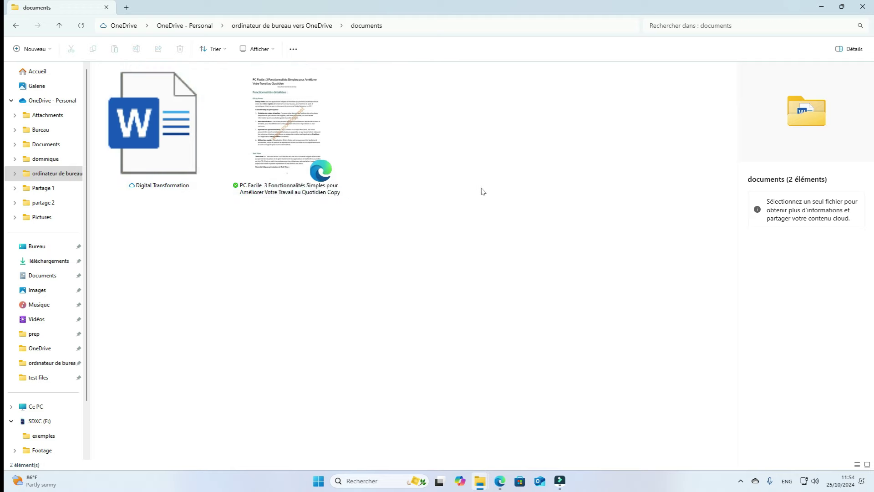
{"action": "left_click", "coordinate": [267, 26]}
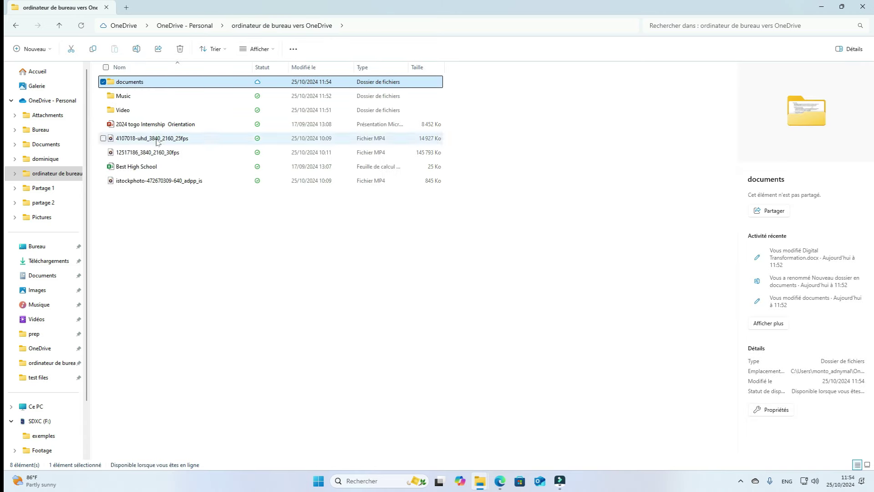
- Cut and paste the istockphoto, 4107018 and 12517186 MP4 videos into the Video folder
{"action": "left_click", "coordinate": [197, 246]}
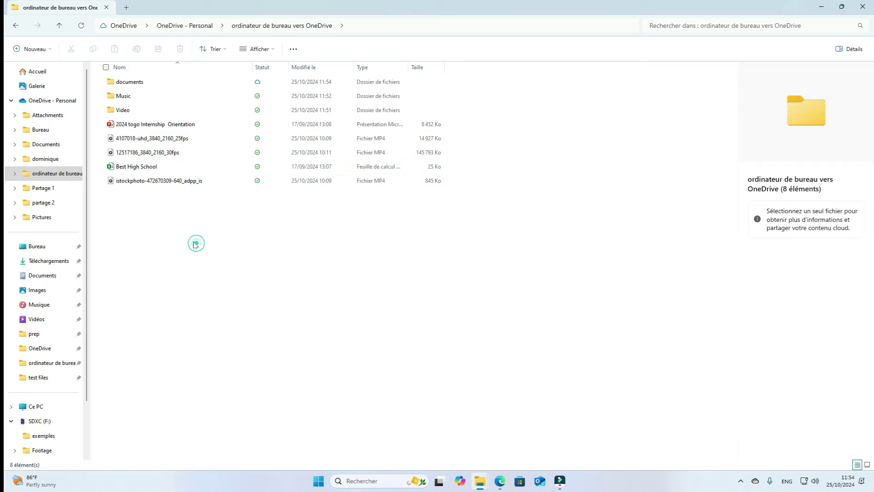
{"action": "left_click", "coordinate": [139, 182]}
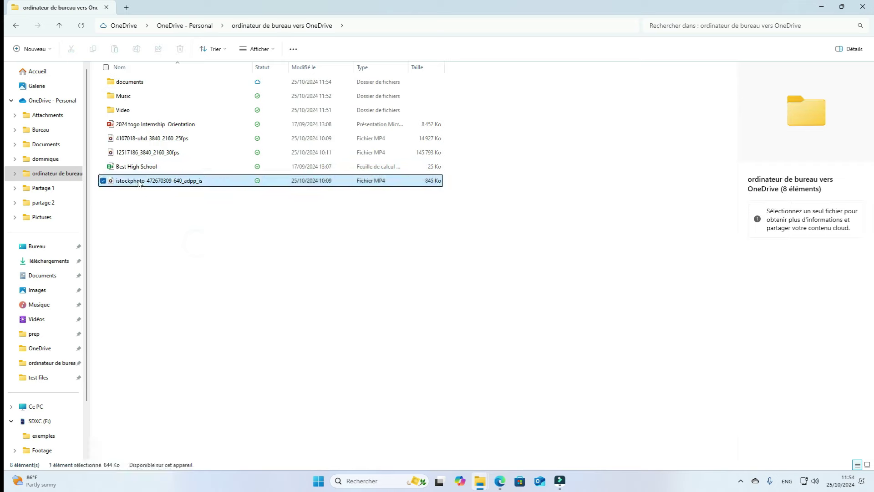
{"action": "left_click", "coordinate": [145, 139], "text": "ctrl"}
{"action": "left_click", "coordinate": [147, 154], "text": "ctrl"}
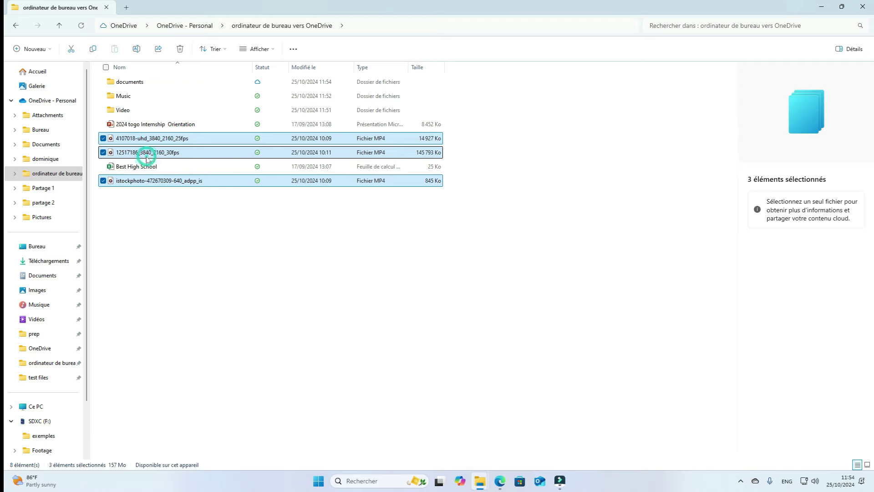
{"action": "right_click", "coordinate": [118, 139]}
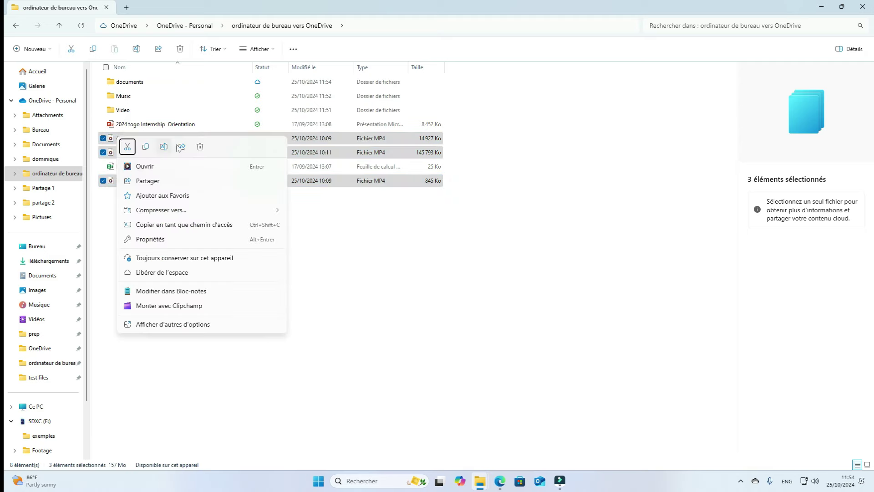
{"action": "left_click", "coordinate": [126, 148]}
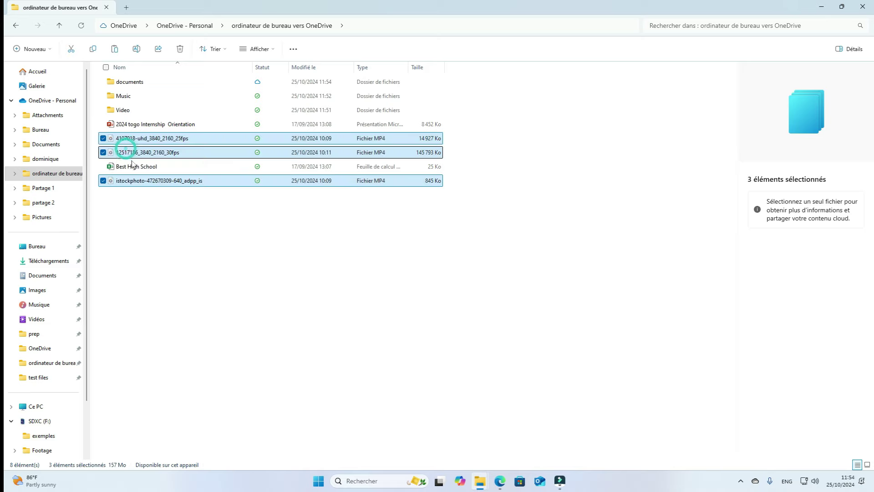
{"action": "double_click", "coordinate": [119, 111]}
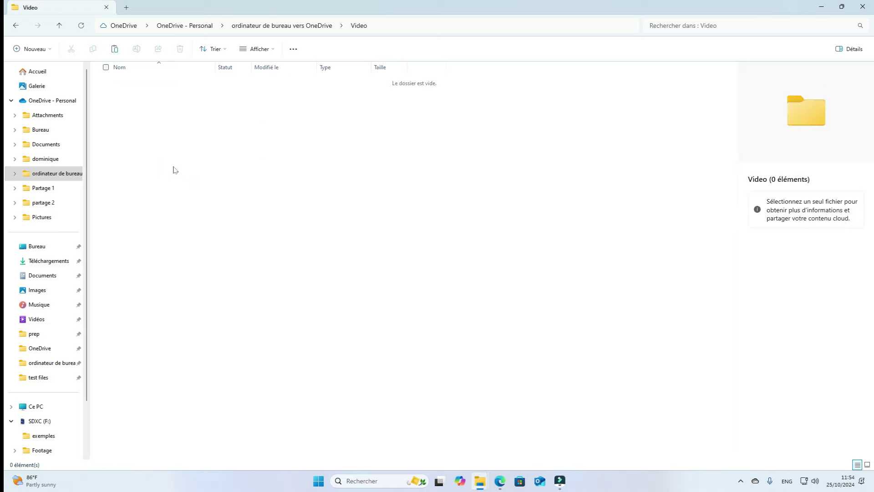
{"action": "key", "text": "ctrl+v"}
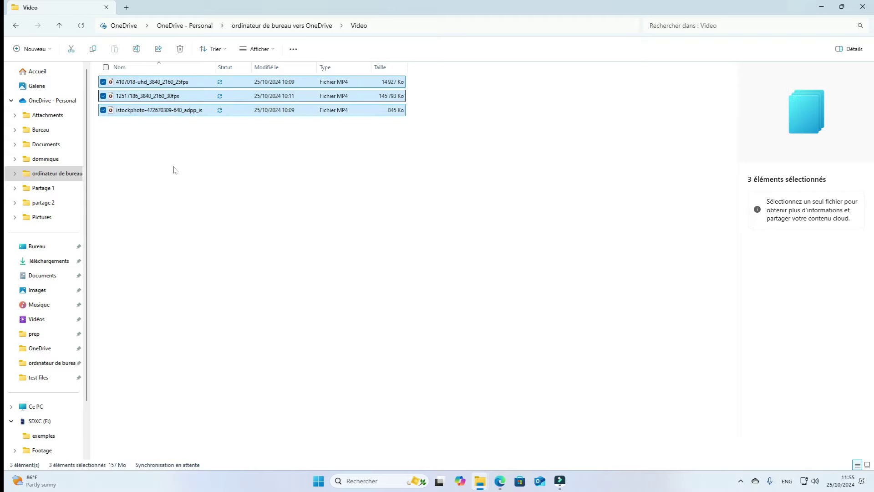
{"action": "left_click", "coordinate": [174, 168]}
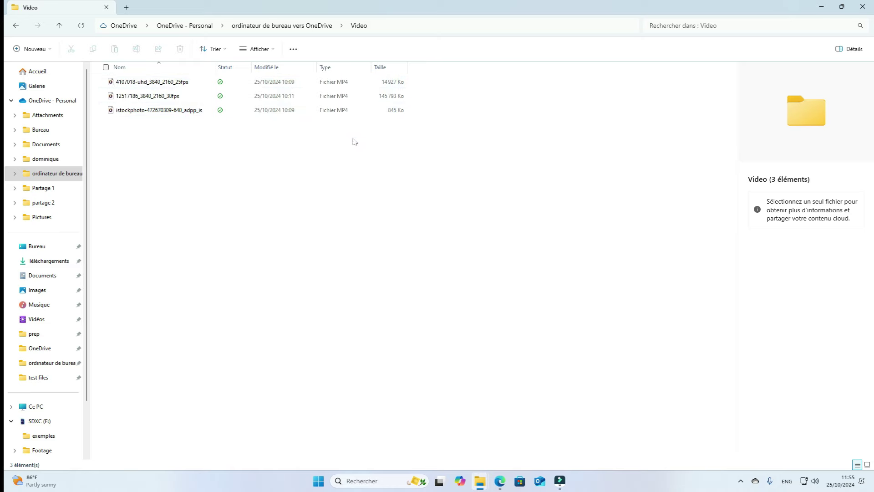
{"action": "left_click", "coordinate": [500, 481]}
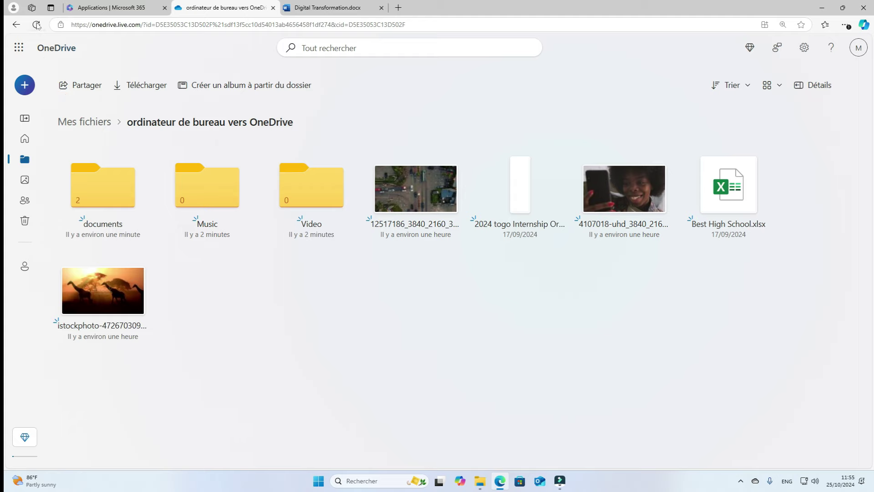
- Reload OneDrive web and confirm the Video folder holds the three videos
{"action": "left_click", "coordinate": [38, 25]}
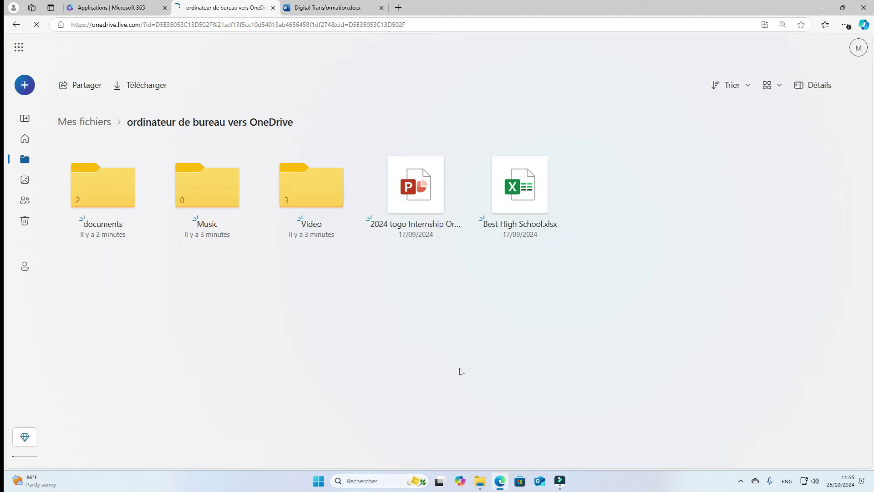
{"action": "left_click", "coordinate": [301, 190]}
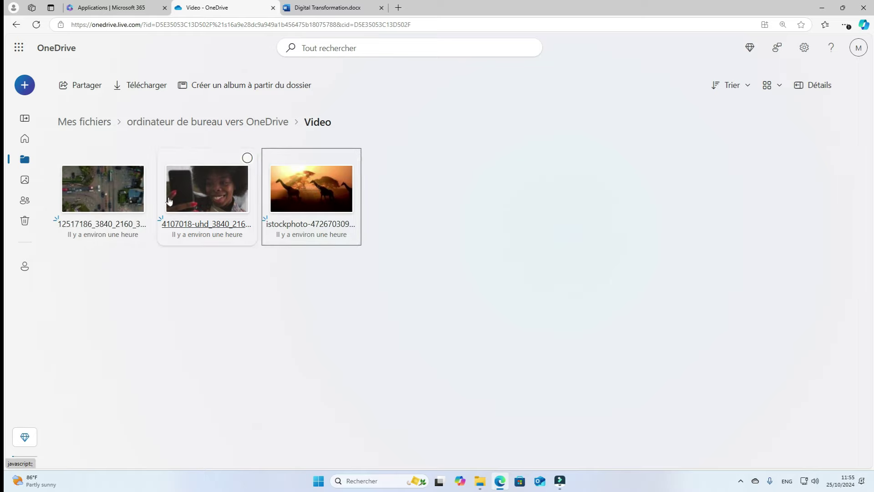
{"action": "left_click", "coordinate": [150, 121]}
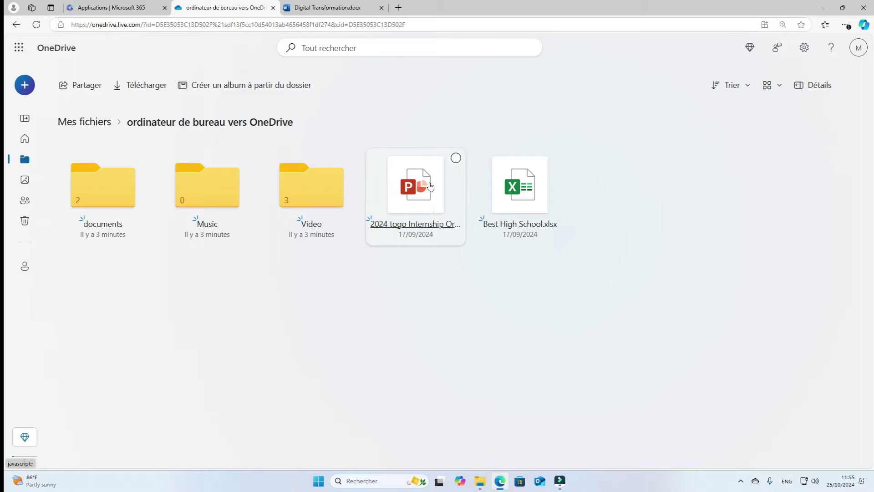
- Move the 2024 togo Internship Orientation presentation and Best High School workbook into documents
{"action": "left_click", "coordinate": [456, 158]}
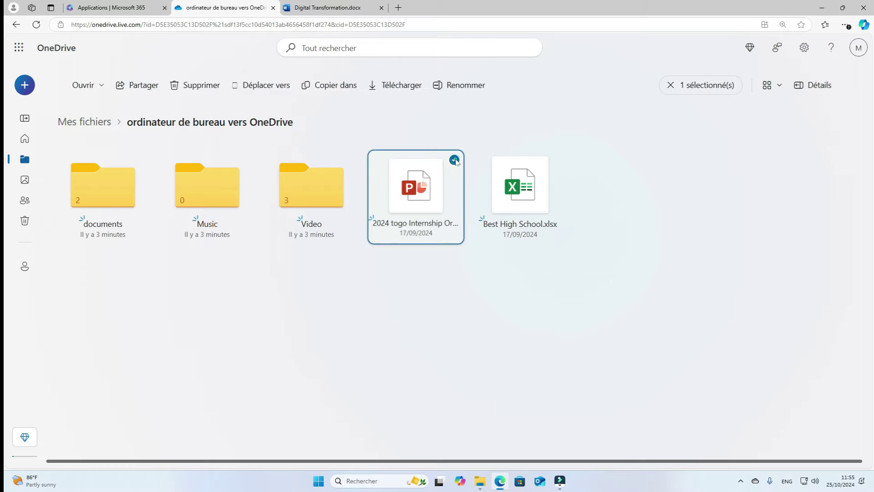
{"action": "left_click", "coordinate": [561, 158]}
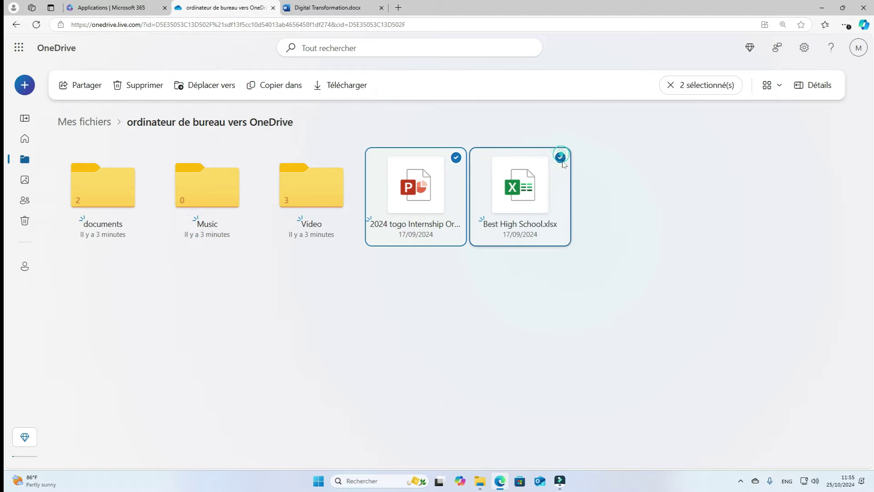
{"action": "left_click", "coordinate": [218, 87]}
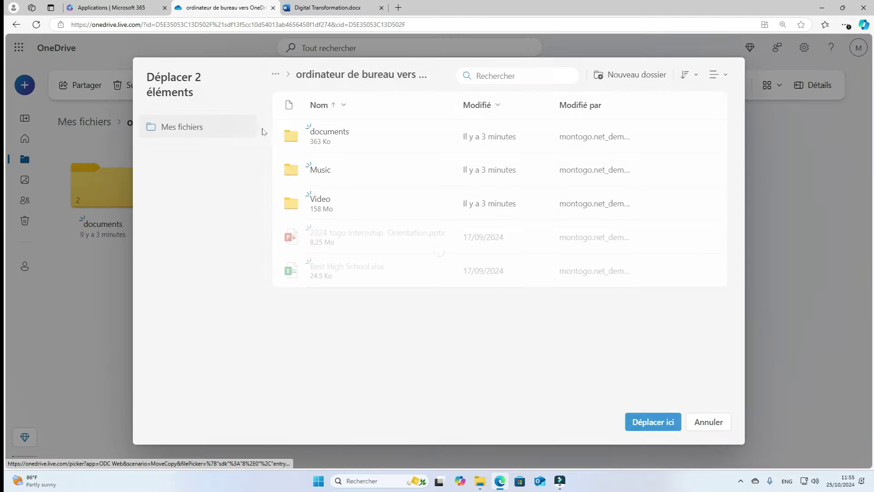
{"action": "left_click", "coordinate": [332, 144]}
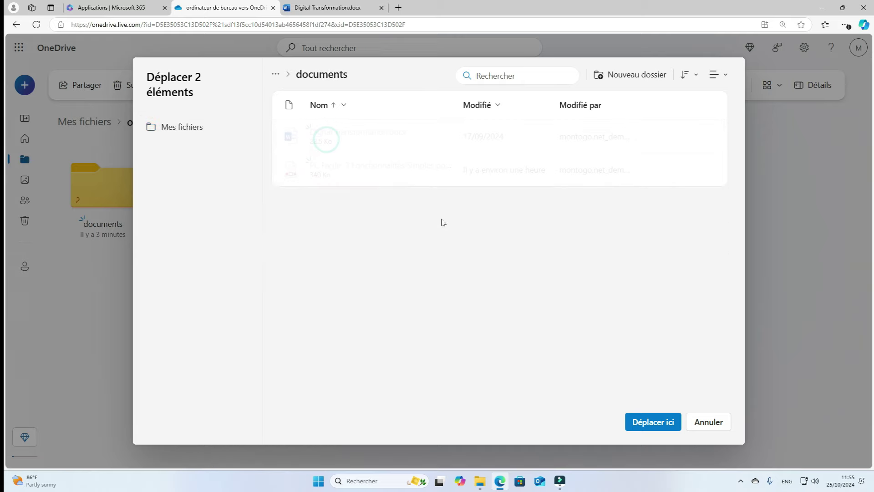
{"action": "left_click", "coordinate": [660, 423]}
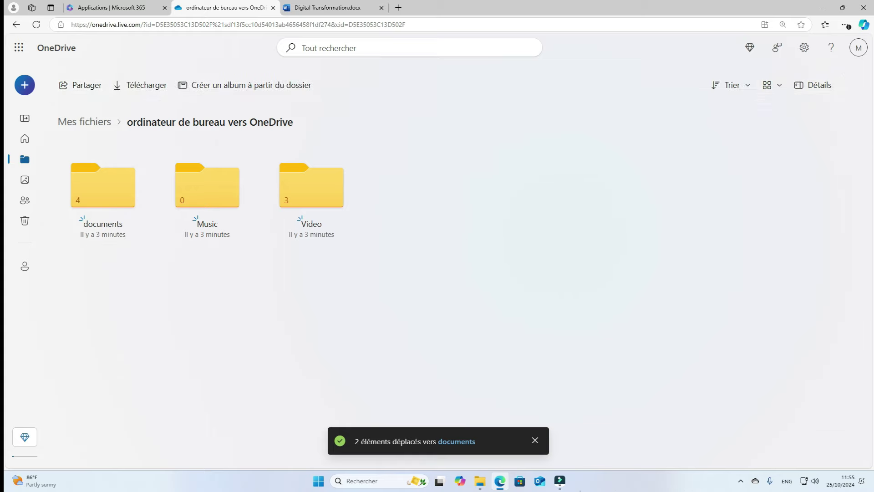
{"action": "mouse_move", "coordinate": [474, 482]}
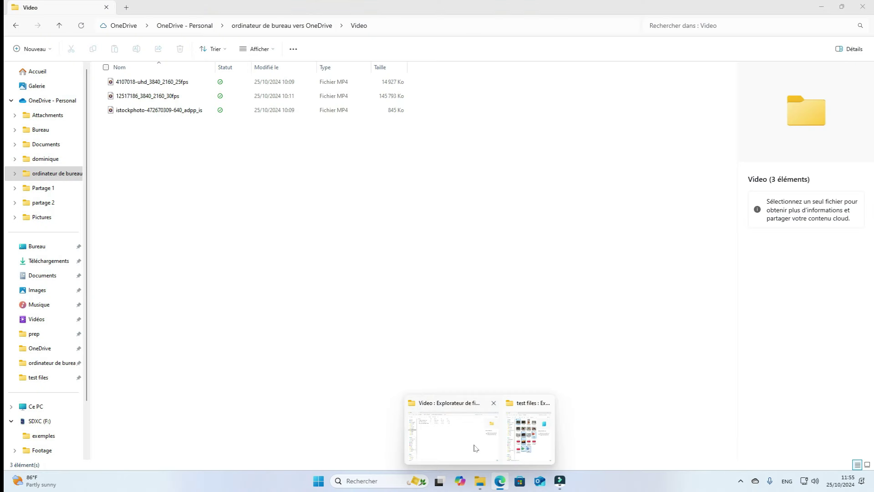
- In File Explorer, confirm documents holds four files and Video holds the three videos
{"action": "left_click", "coordinate": [474, 447]}
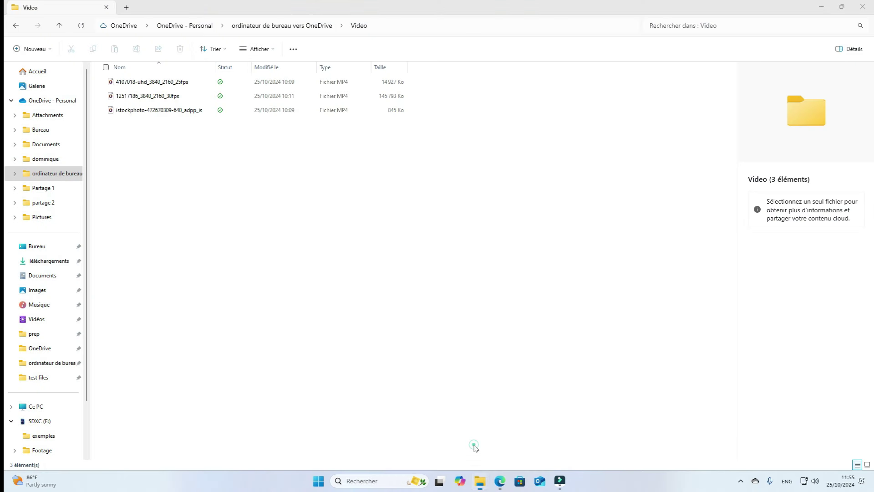
{"action": "left_click", "coordinate": [243, 26]}
{"action": "left_click", "coordinate": [256, 241]}
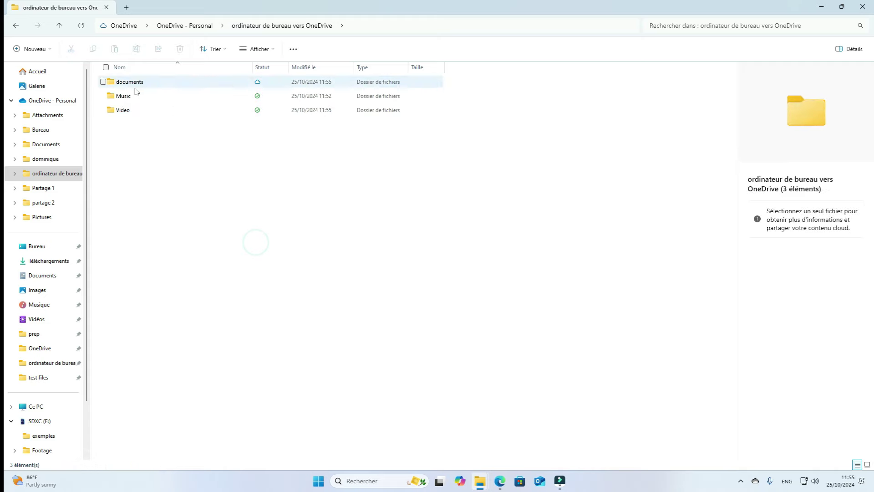
{"action": "left_click", "coordinate": [132, 96]}
{"action": "left_click", "coordinate": [179, 168]}
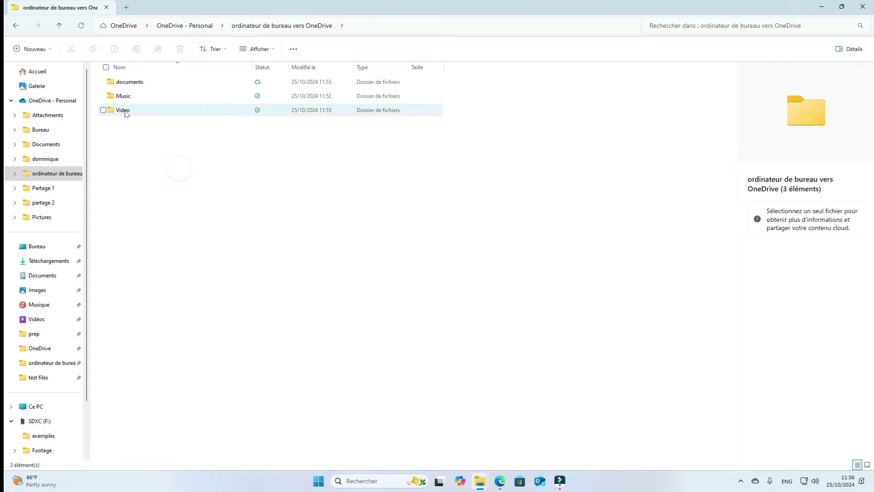
{"action": "left_click", "coordinate": [127, 83]}
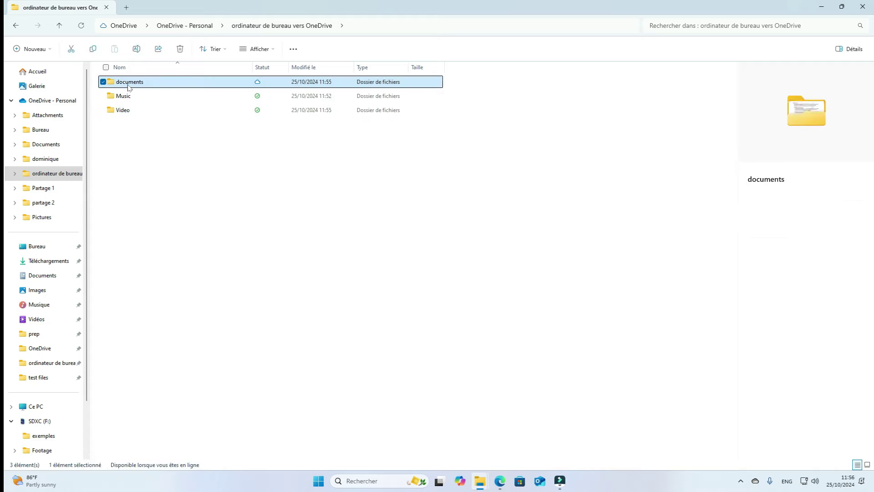
{"action": "double_click", "coordinate": [128, 84]}
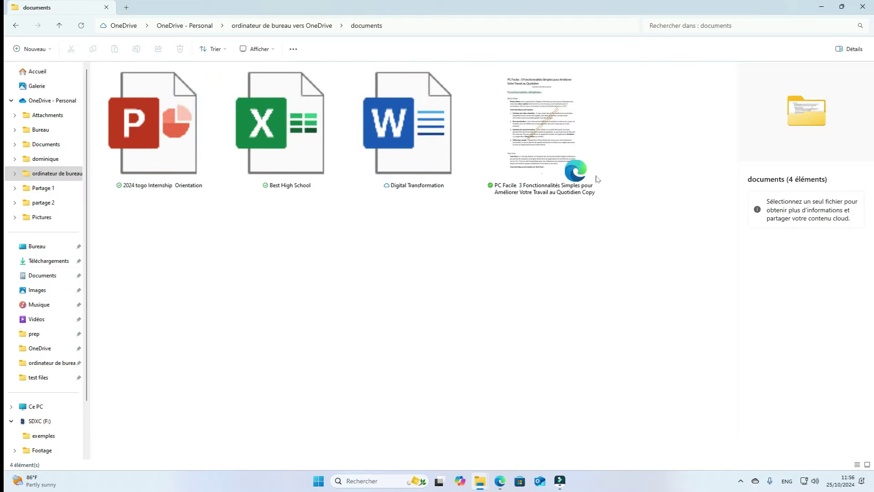
{"action": "left_click", "coordinate": [314, 25]}
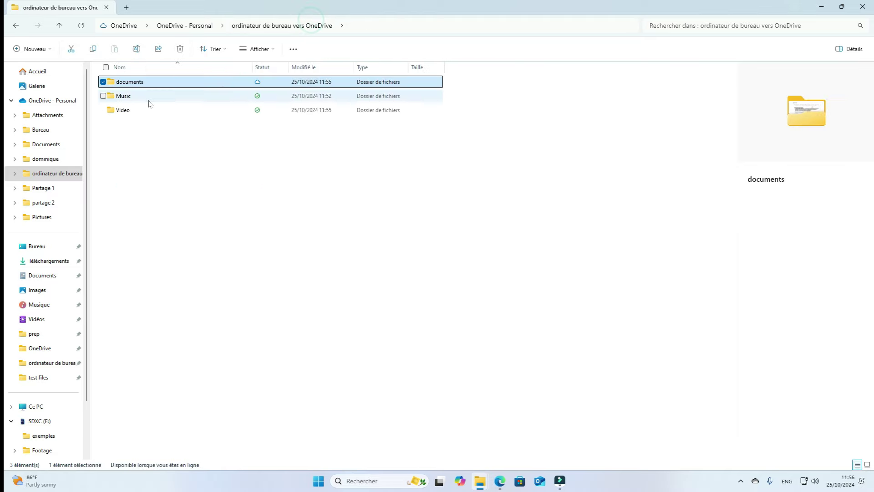
{"action": "double_click", "coordinate": [134, 111]}
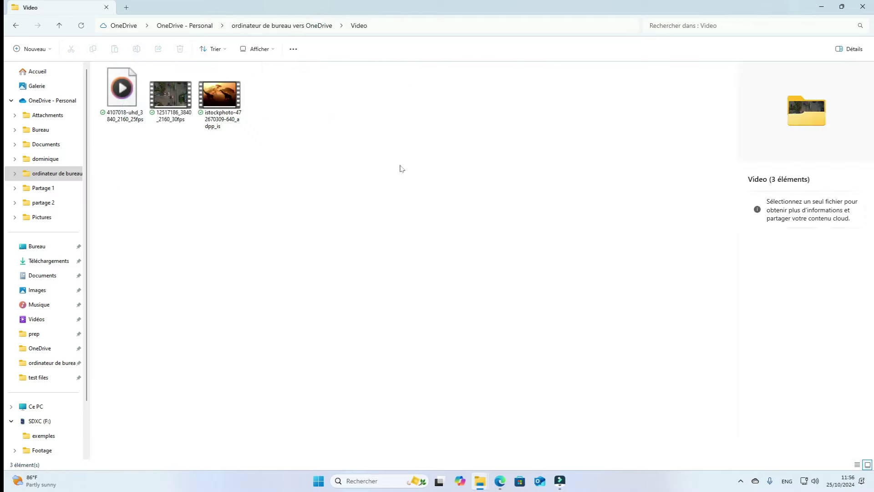
{"action": "left_click", "coordinate": [299, 26]}
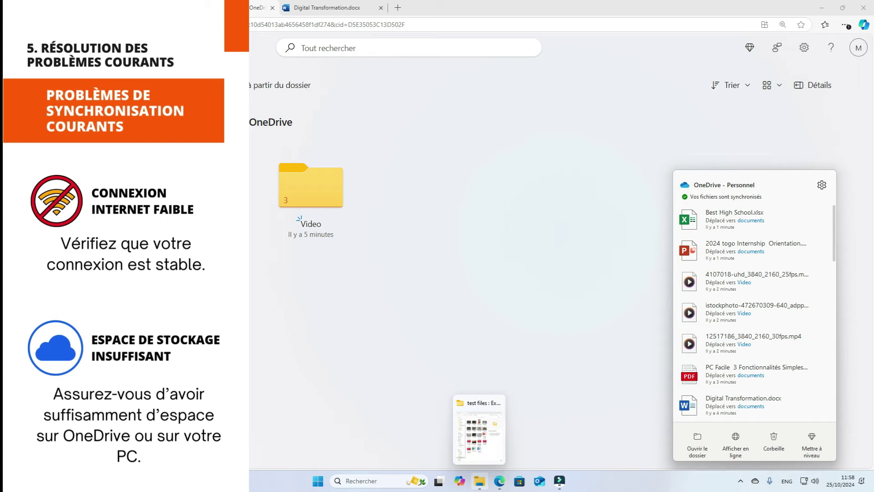
- Open OneDrive - Personal > 'ordinateur de bureau vers OneDrive' in File Explorer, showing documents, Music and Video
{"action": "left_click", "coordinate": [481, 487]}
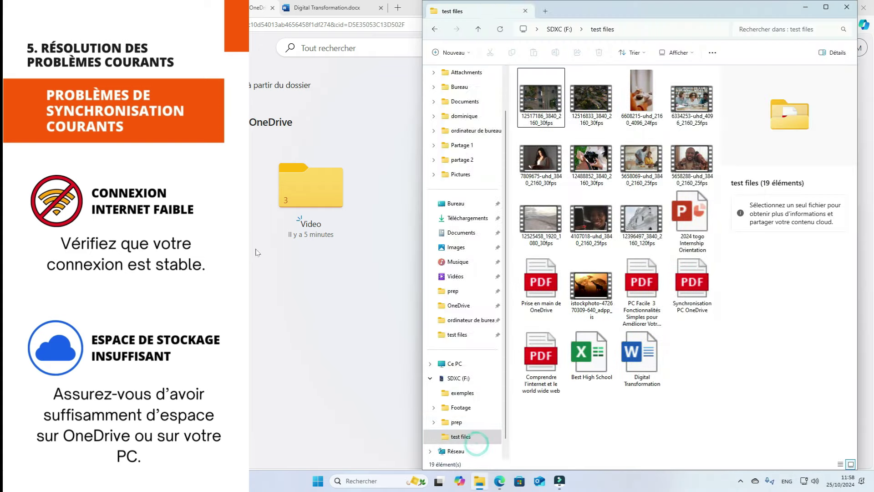
{"action": "scroll", "coordinate": [457, 200], "scroll_direction": "up", "scroll_amount": 1}
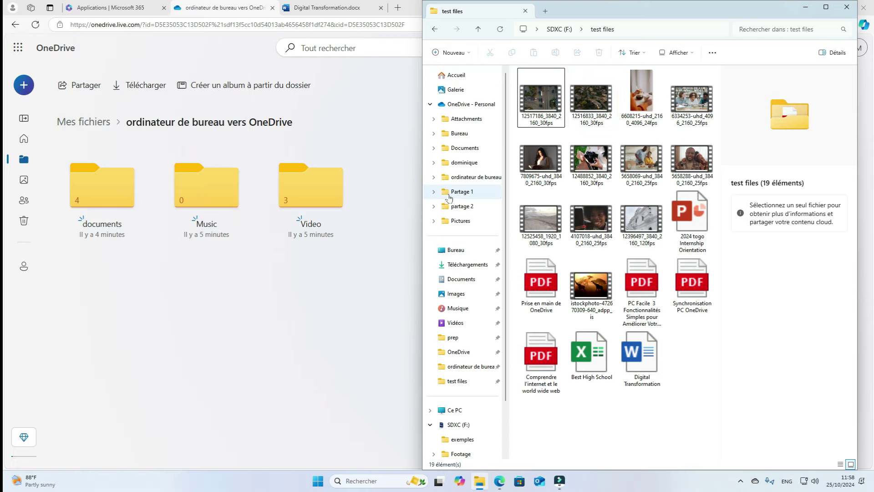
{"action": "left_click", "coordinate": [472, 105]}
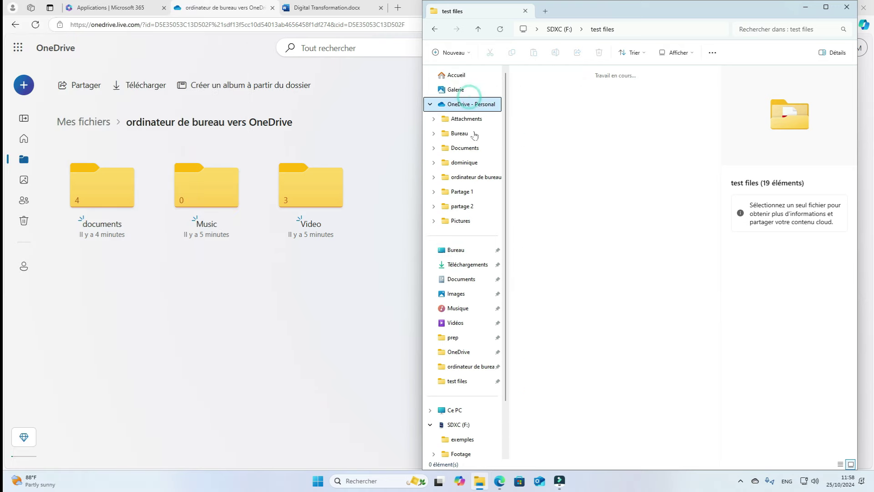
{"action": "left_click", "coordinate": [459, 181]}
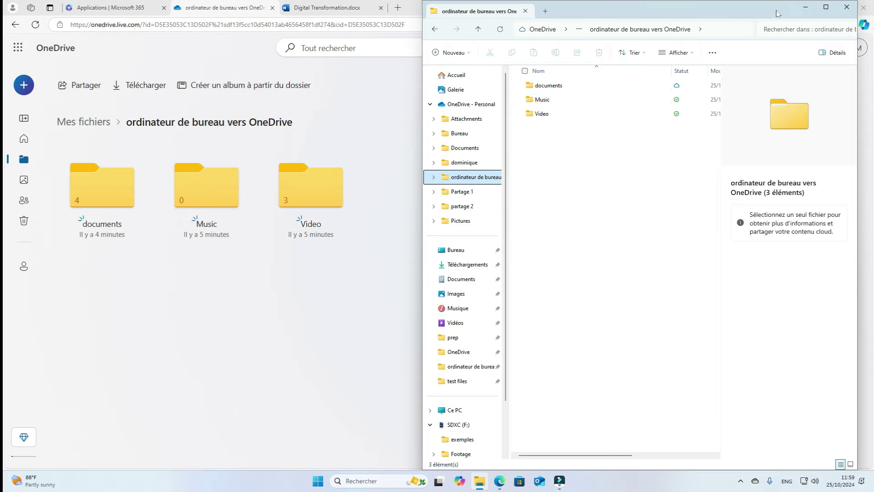
- Unsnap the File Explorer window, shrink it and float it over OneDrive, then show the Microsoft 365 plans
{"action": "left_click_drag", "start_coordinate": [762, 10], "coordinate": [397, 10]}
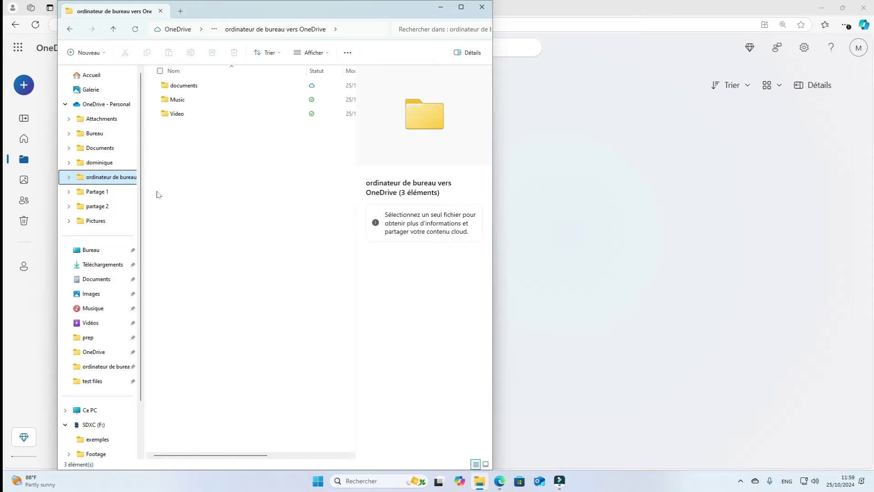
{"action": "left_click_drag", "start_coordinate": [288, 8], "coordinate": [620, 102]}
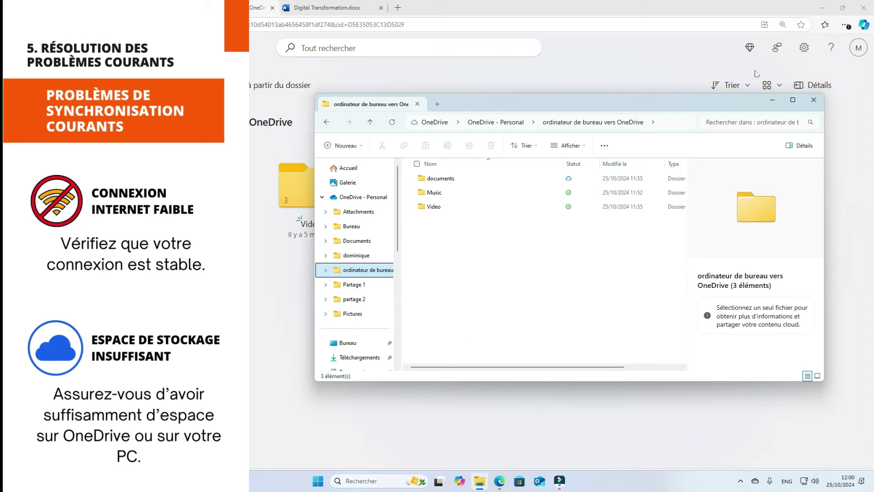
{"action": "left_click_drag", "start_coordinate": [684, 103], "coordinate": [724, 140]}
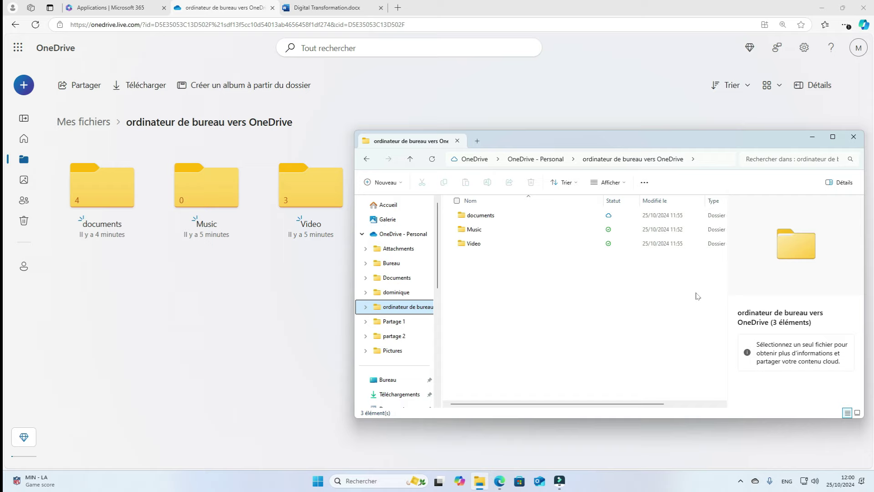
{"action": "left_click", "coordinate": [753, 48]}
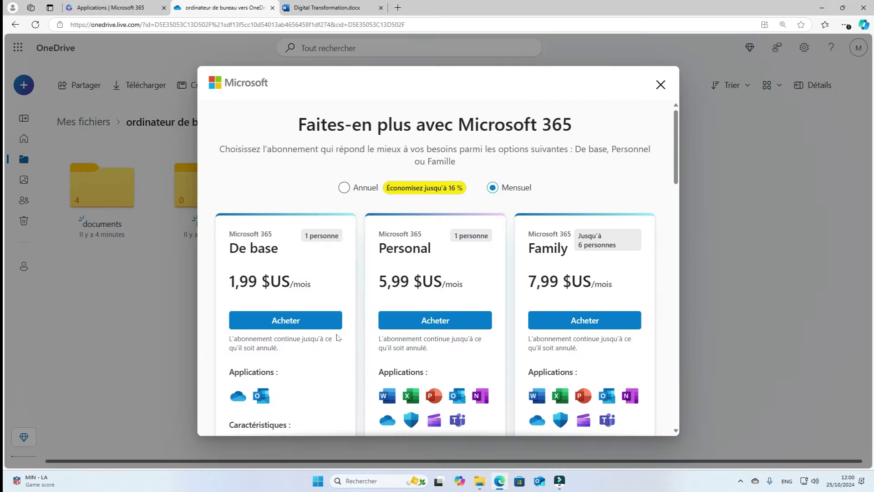
{"action": "scroll", "coordinate": [401, 320], "scroll_direction": "down", "scroll_amount": 5}
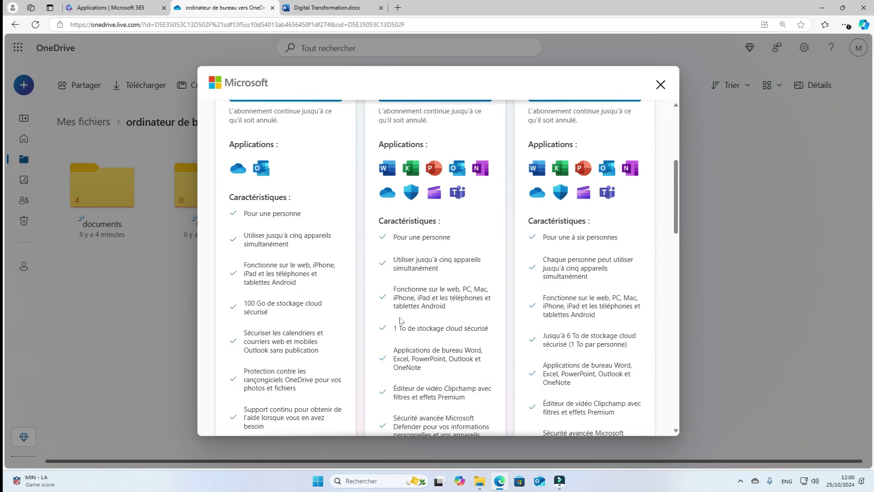
- Close the Microsoft 365 plans offer and decline the free trial with 'Non, merci'
{"action": "scroll", "coordinate": [400, 320], "scroll_direction": "up", "scroll_amount": 5}
{"action": "left_click", "coordinate": [661, 84]}
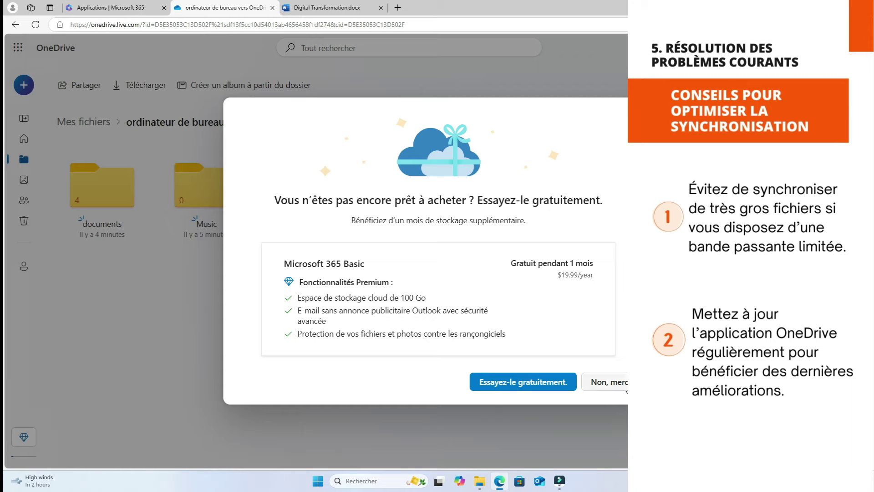
{"action": "left_click", "coordinate": [620, 381]}
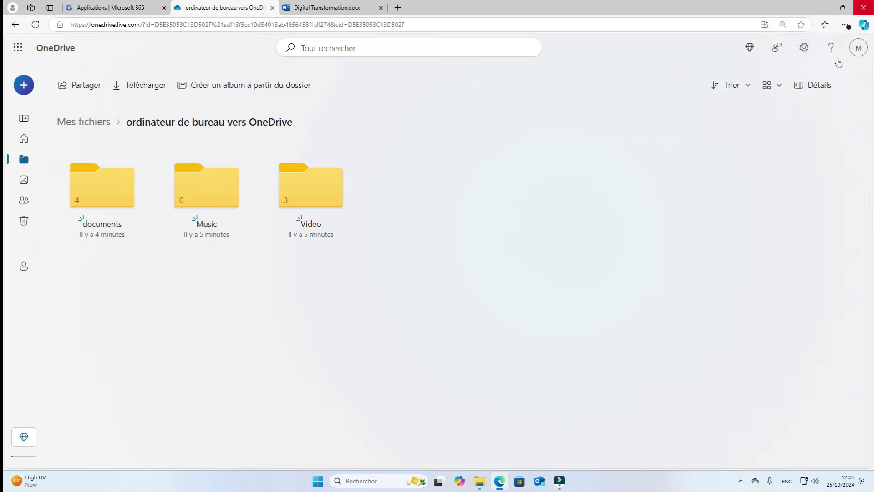
- Go to the Sécurité page of Mon compte Microsoft from the avatar menu
{"action": "left_click", "coordinate": [859, 49]}
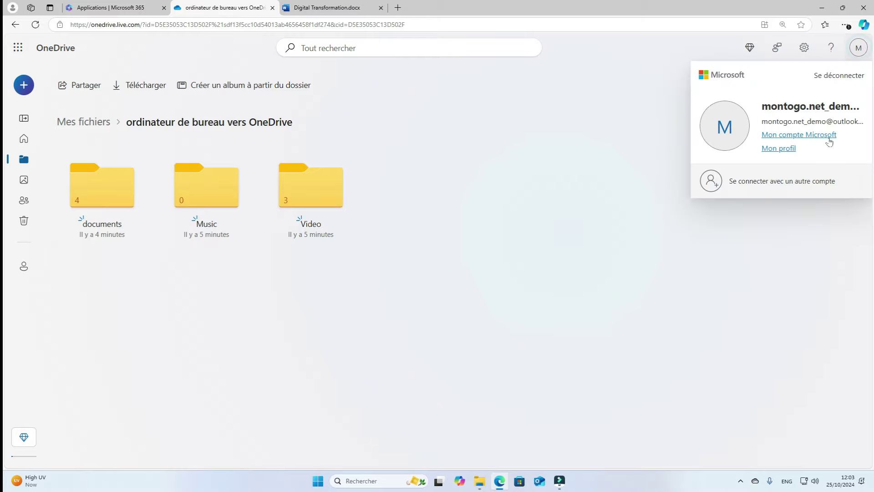
{"action": "left_click", "coordinate": [800, 138]}
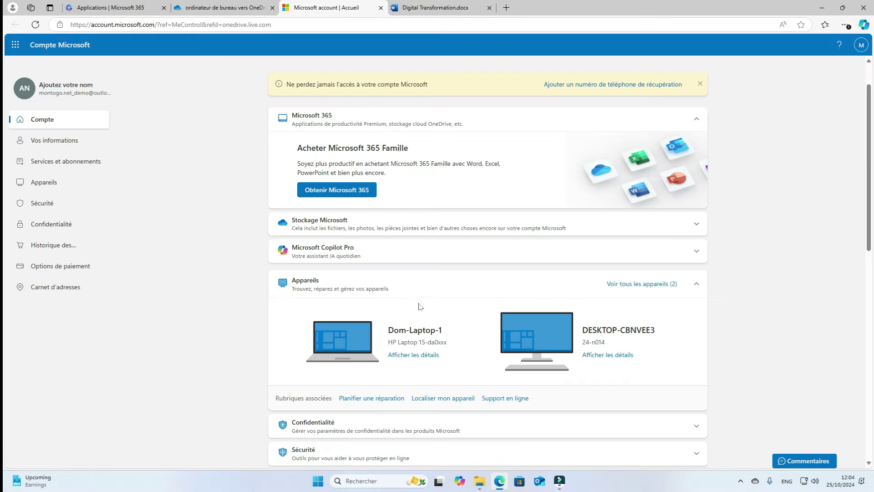
{"action": "scroll", "coordinate": [419, 306], "scroll_direction": "down", "scroll_amount": 5}
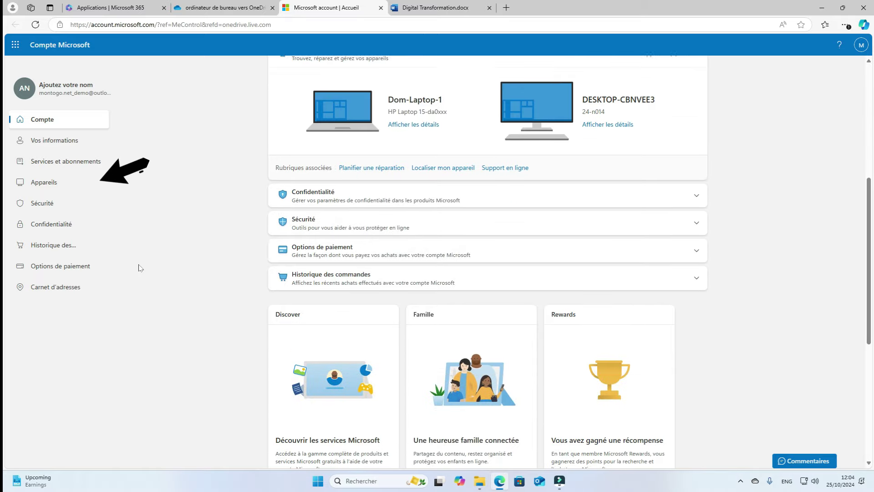
{"action": "left_click", "coordinate": [50, 209]}
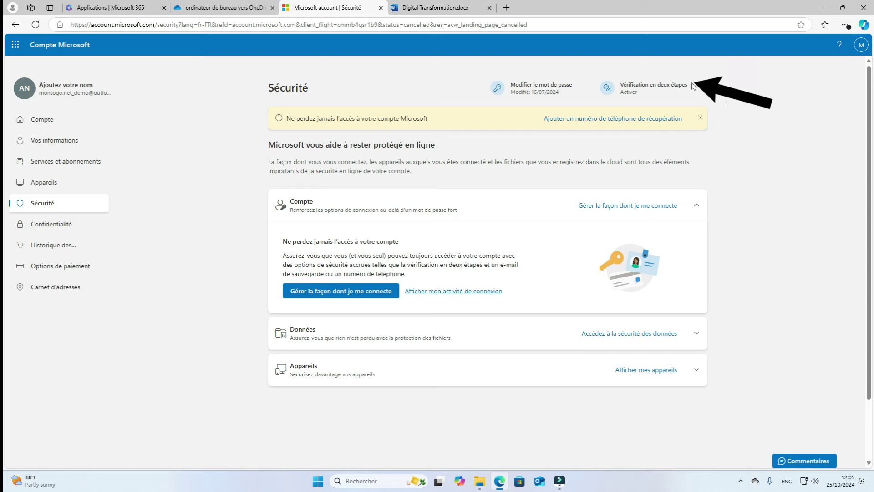
- Check that Vérification en deux étapes is disabled, go back, and close the account tab
{"action": "left_click", "coordinate": [661, 87]}
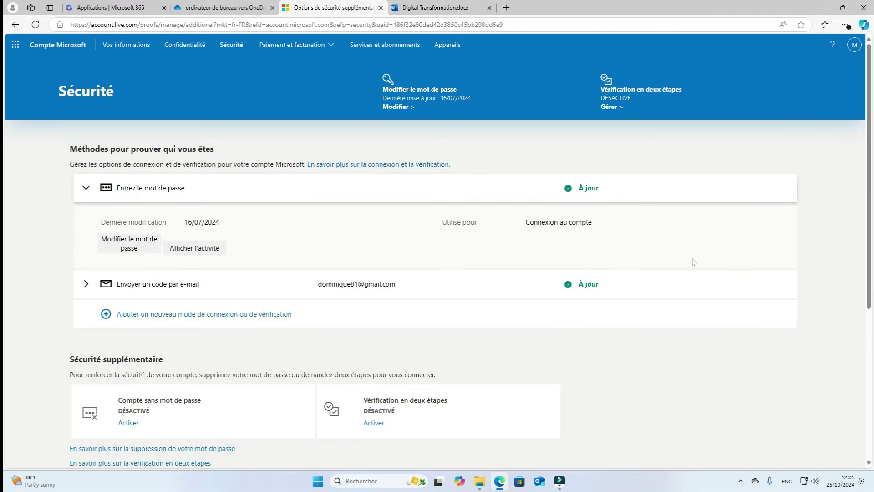
{"action": "scroll", "coordinate": [693, 262], "scroll_direction": "down", "scroll_amount": 5}
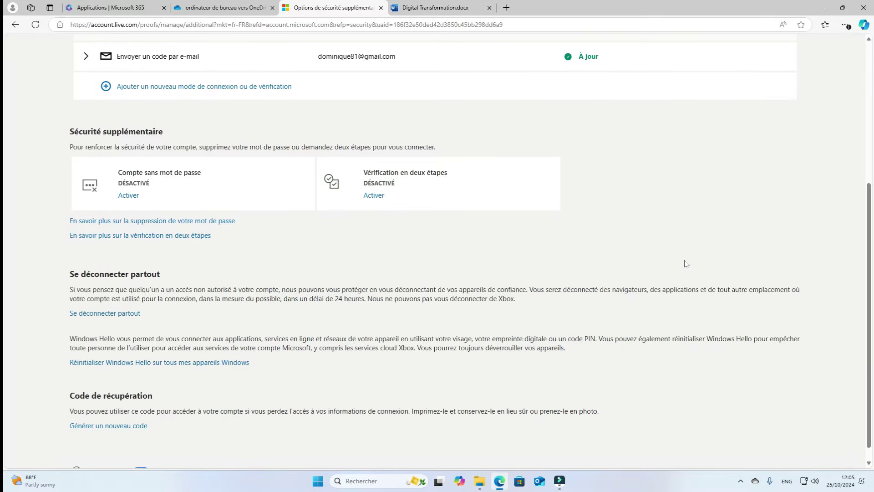
{"action": "scroll", "coordinate": [686, 263], "scroll_direction": "up", "scroll_amount": 4}
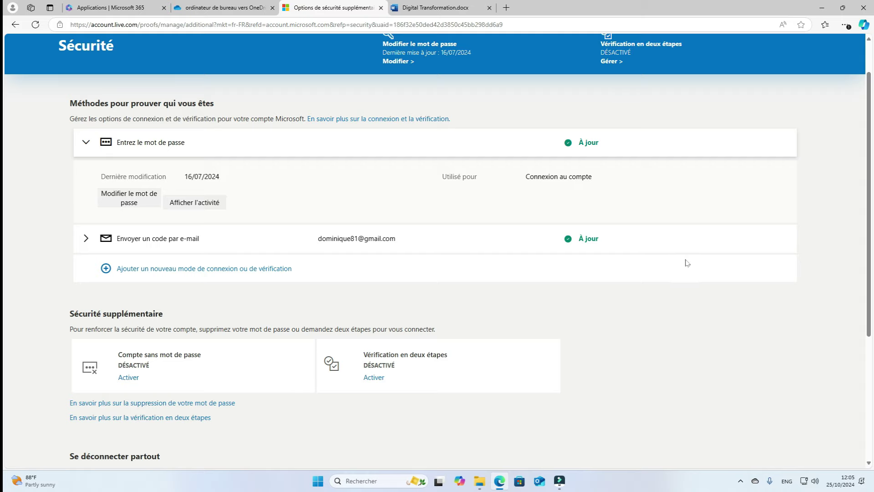
{"action": "scroll", "coordinate": [686, 264], "scroll_direction": "up", "scroll_amount": 1}
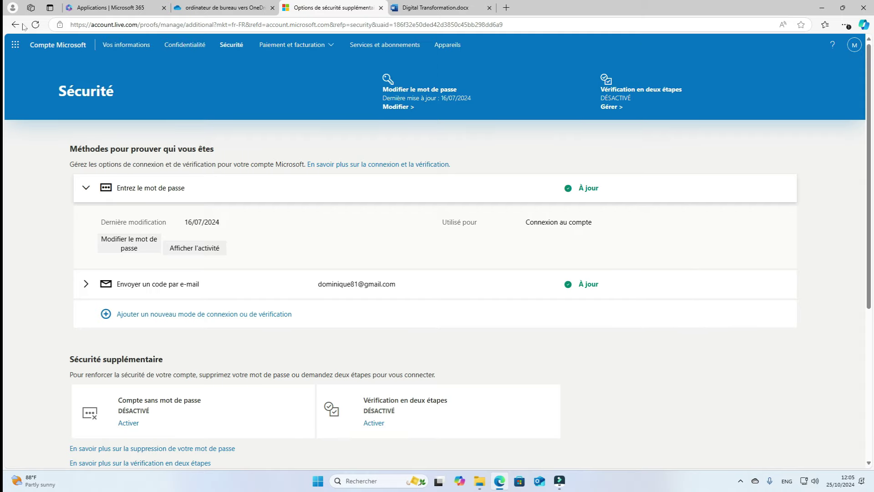
{"action": "left_click", "coordinate": [15, 25]}
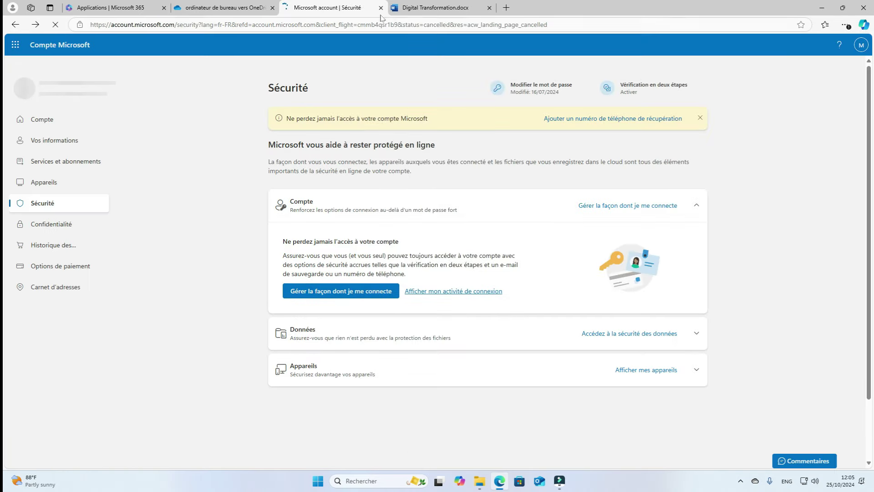
{"action": "left_click", "coordinate": [381, 8]}
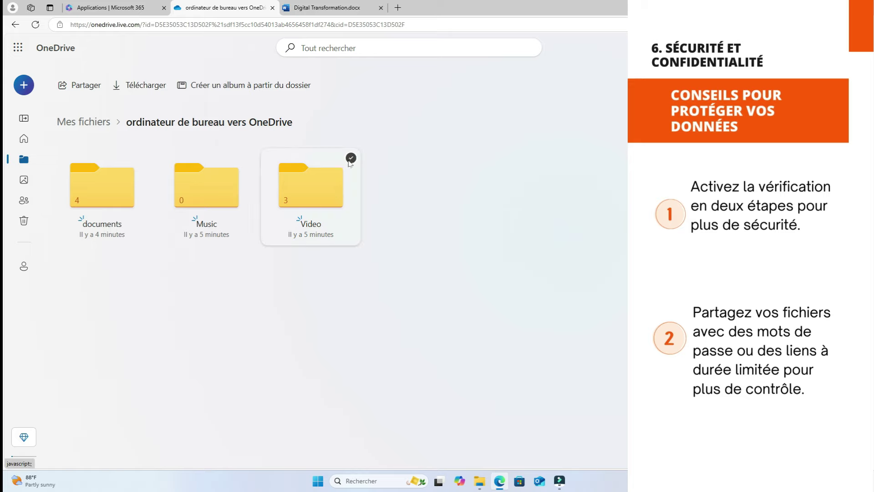
{"action": "right_click", "coordinate": [351, 159]}
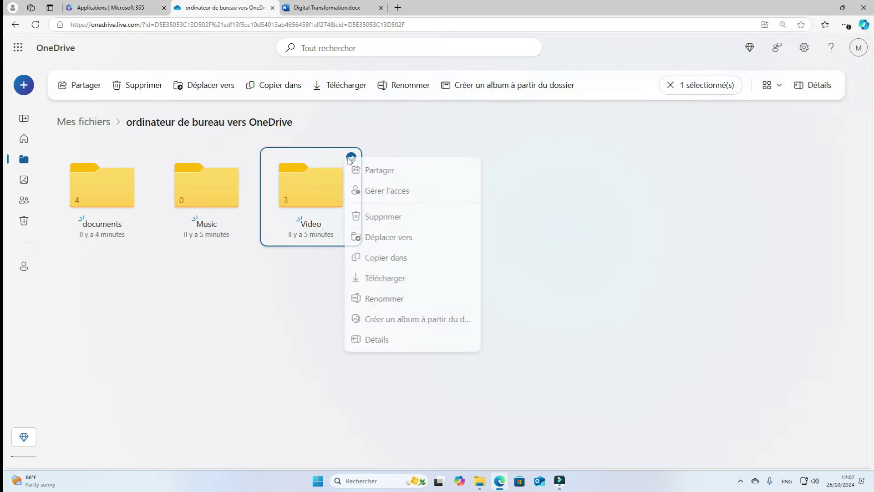
{"action": "left_click", "coordinate": [363, 170]}
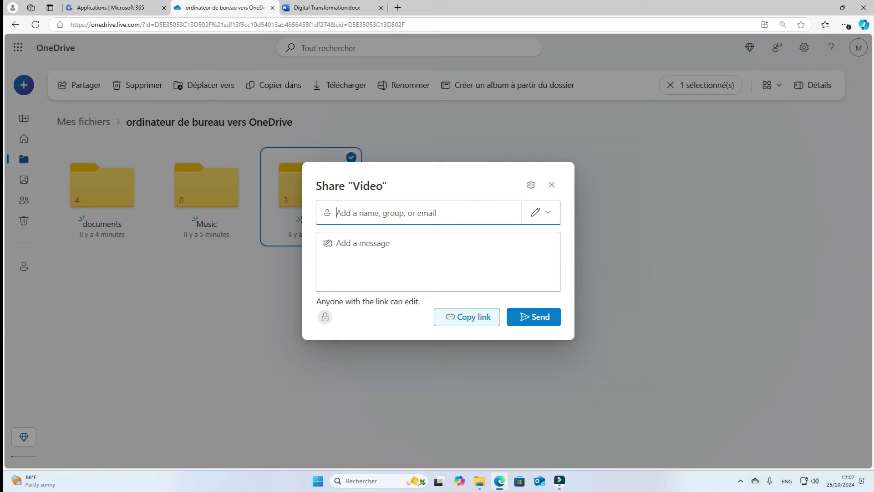
{"action": "left_click", "coordinate": [531, 184]}
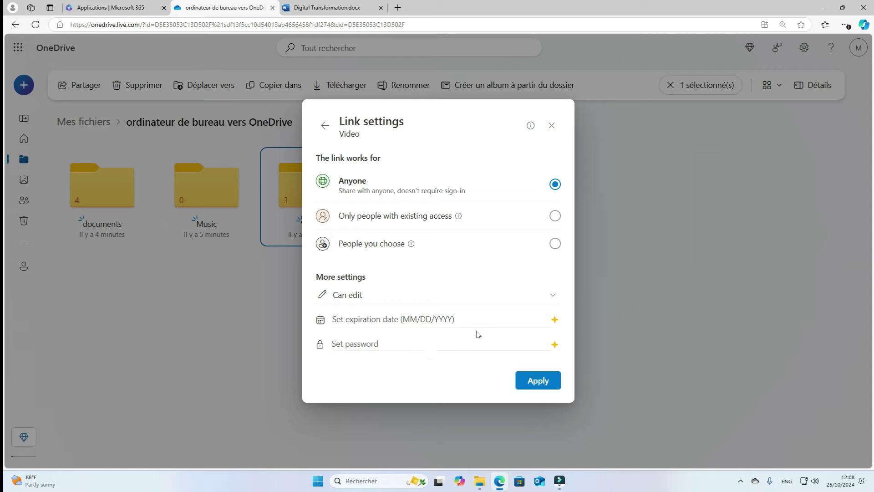
{"action": "key", "text": "Escape"}
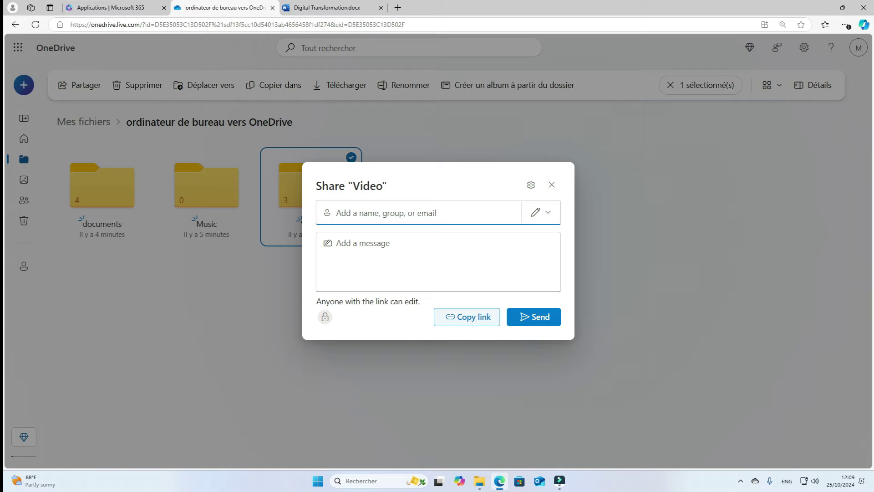
{"action": "left_click", "coordinate": [551, 185]}
- Share the Video folder with Partager, copy its editable link, and review the link settings
{"action": "right_click", "coordinate": [337, 192]}
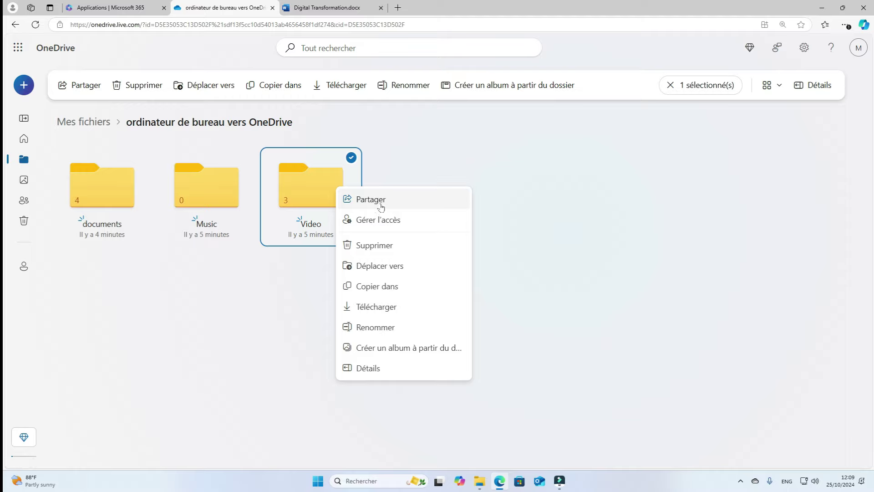
{"action": "left_click", "coordinate": [381, 201]}
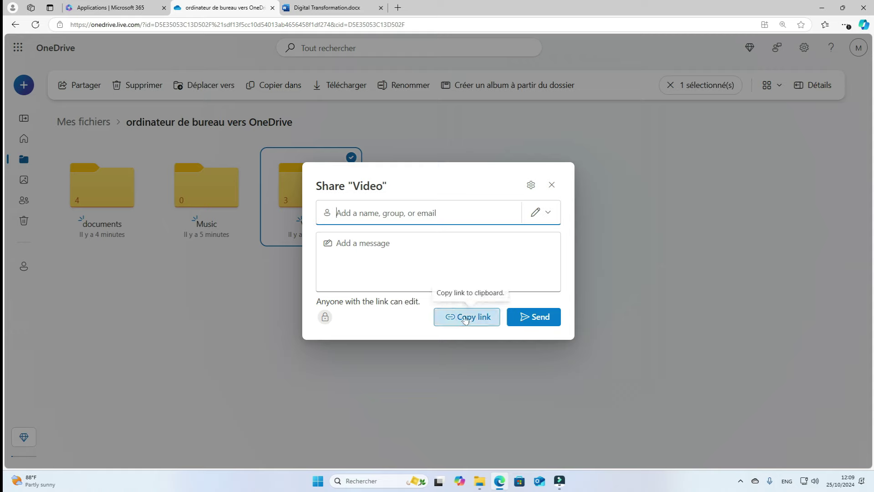
{"action": "left_click", "coordinate": [465, 320]}
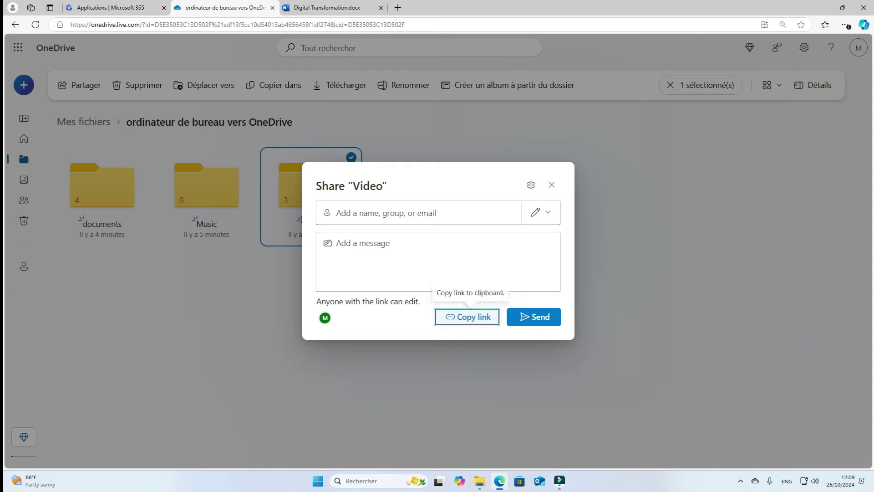
{"action": "left_click", "coordinate": [378, 246]}
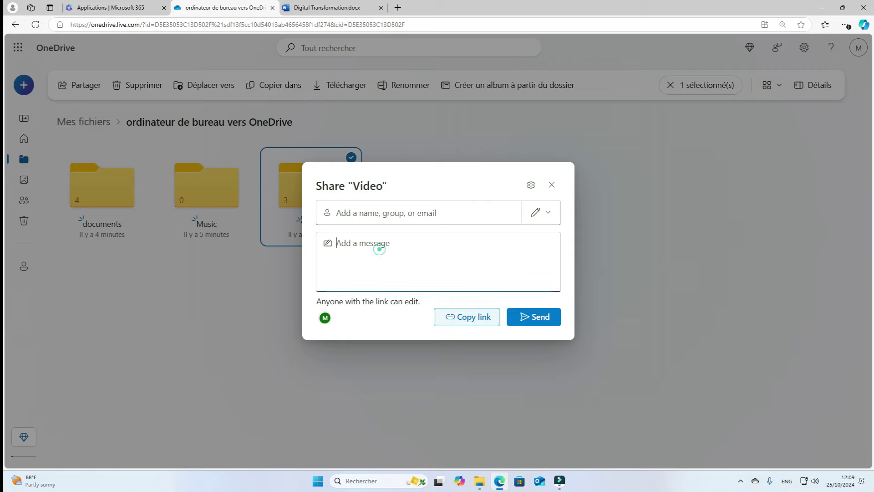
{"action": "left_click", "coordinate": [357, 304]}
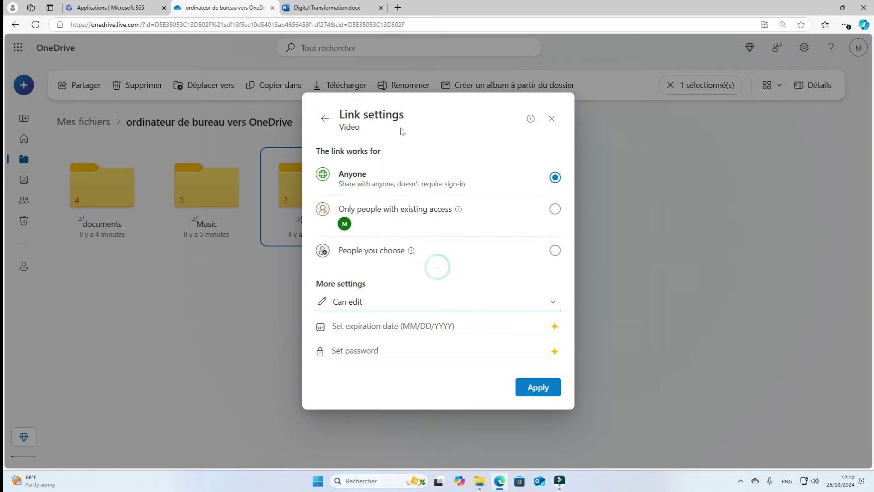
{"action": "left_click", "coordinate": [324, 120]}
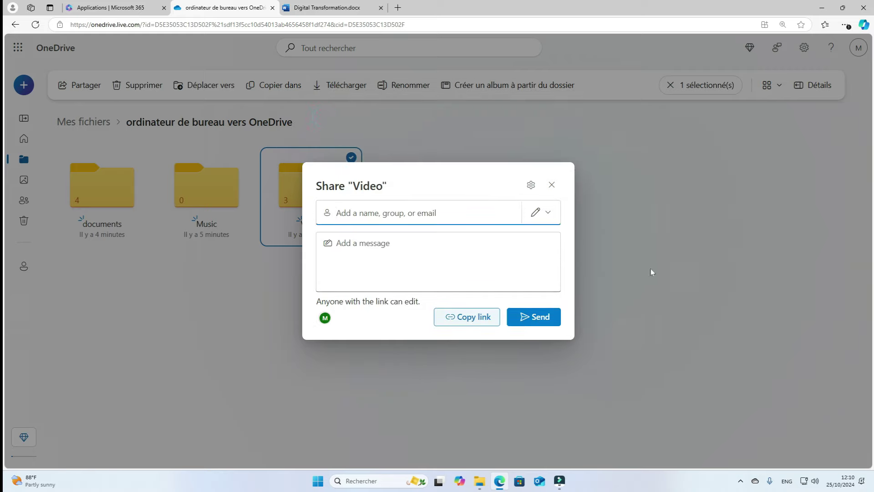
{"action": "left_click", "coordinate": [551, 185]}
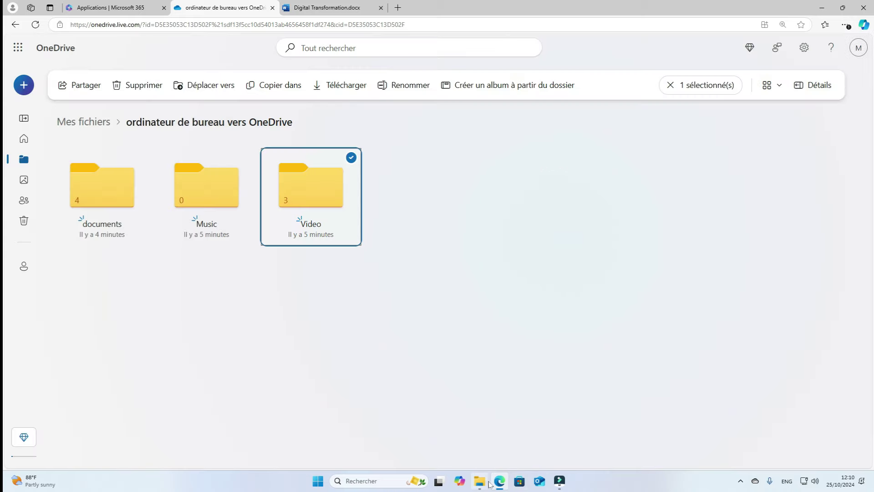
- Maximize File Explorer, open OneDrive - Personal > ordinateur de bureau vers OneDrive, and select Video
{"action": "mouse_move", "coordinate": [486, 484]}
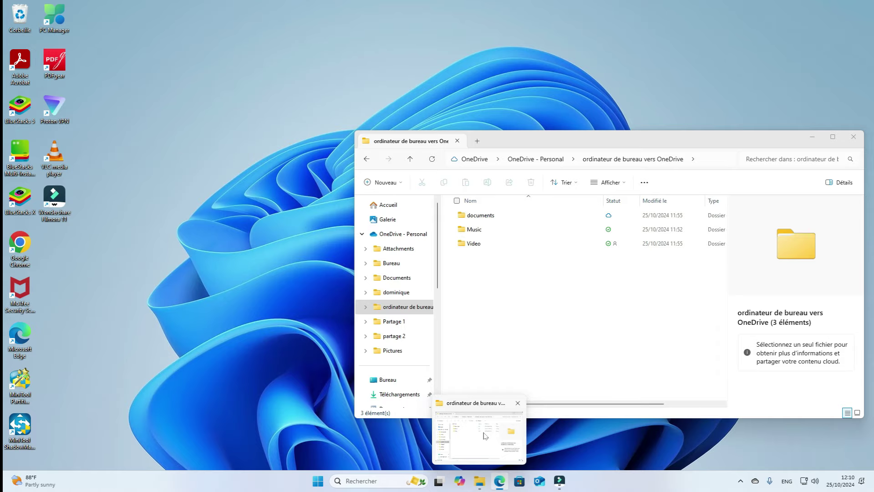
{"action": "left_click", "coordinate": [484, 435]}
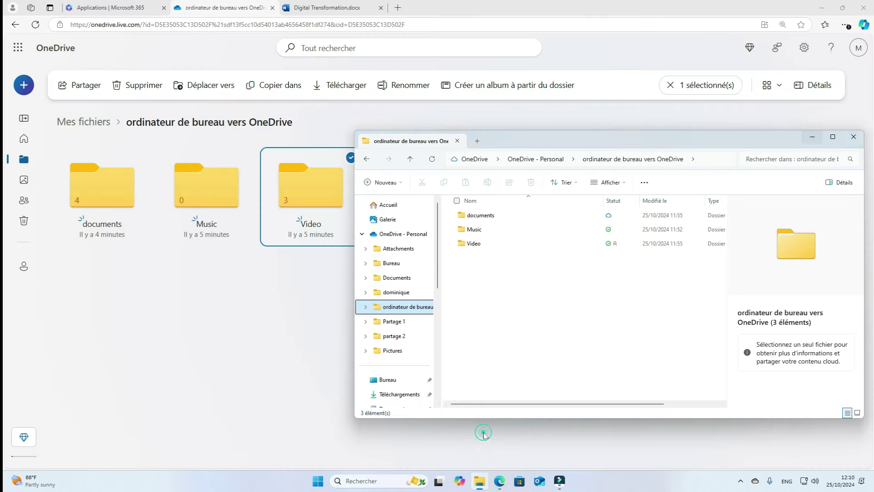
{"action": "left_click", "coordinate": [833, 137]}
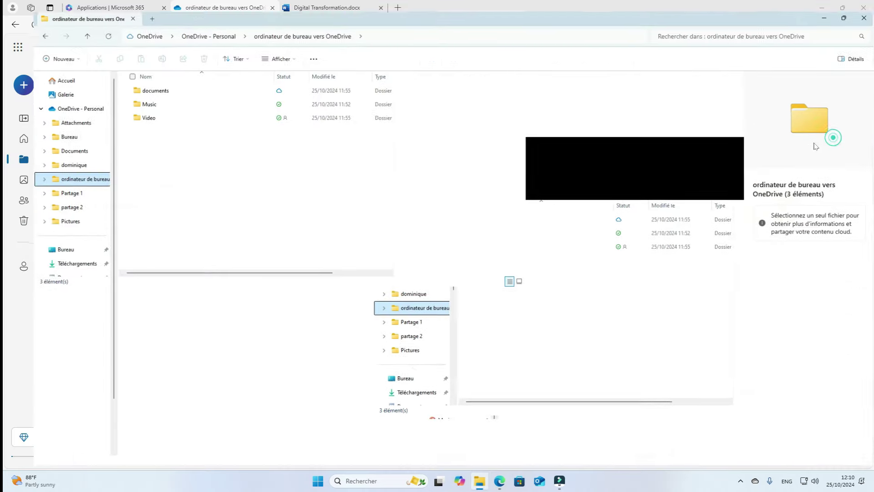
{"action": "left_click", "coordinate": [64, 100]}
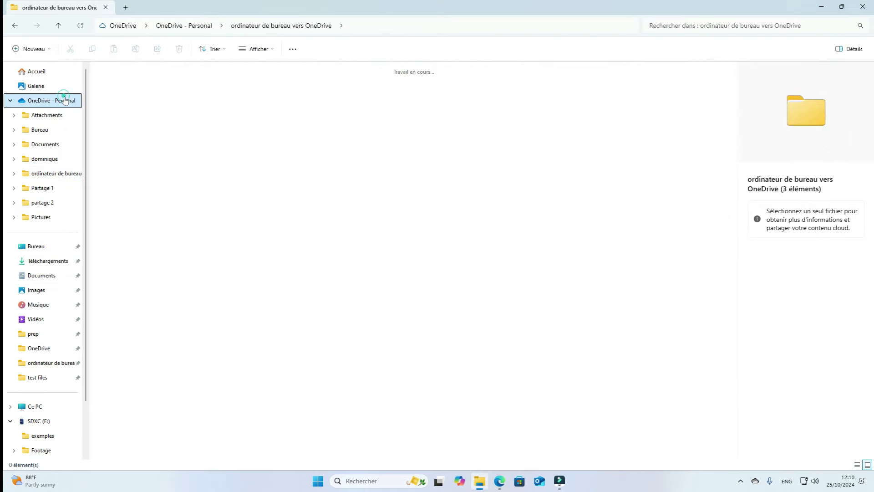
{"action": "left_click", "coordinate": [376, 236]}
{"action": "left_click", "coordinate": [319, 87]}
{"action": "double_click", "coordinate": [319, 86]}
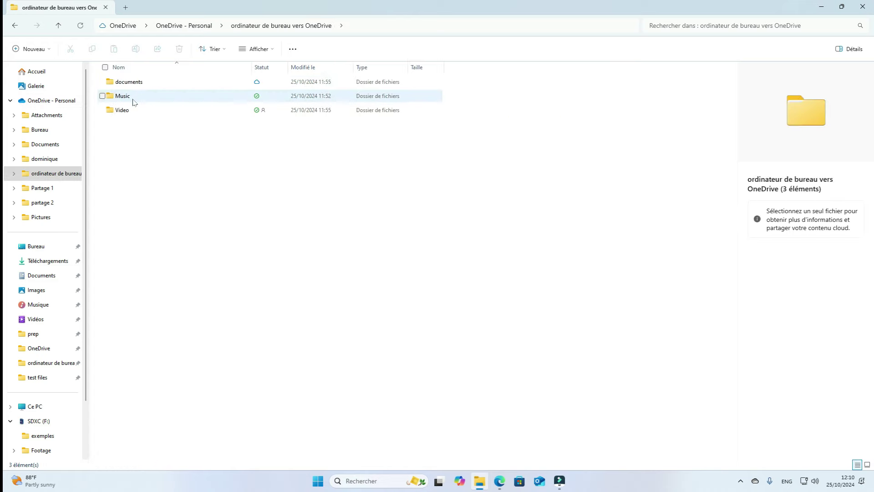
{"action": "mouse_move", "coordinate": [130, 114]}
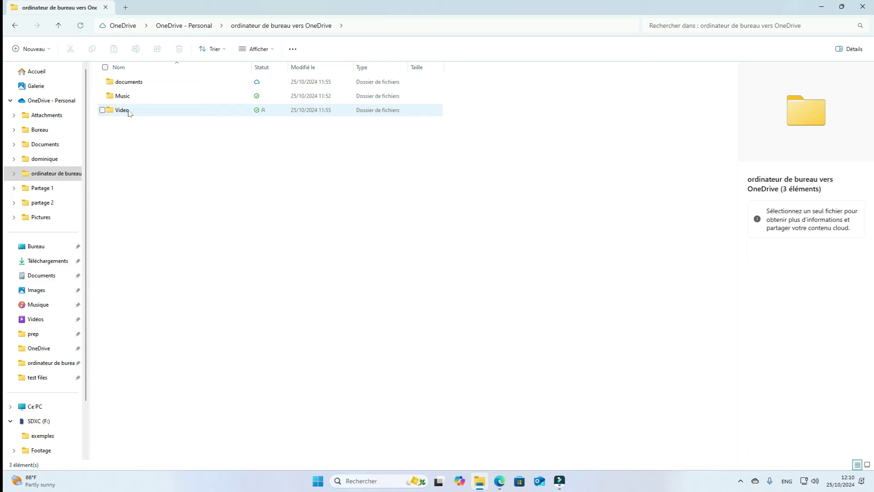
{"action": "left_click", "coordinate": [129, 113]}
- Share the Video folder through Partager and copy its default link
{"action": "right_click", "coordinate": [129, 113]}
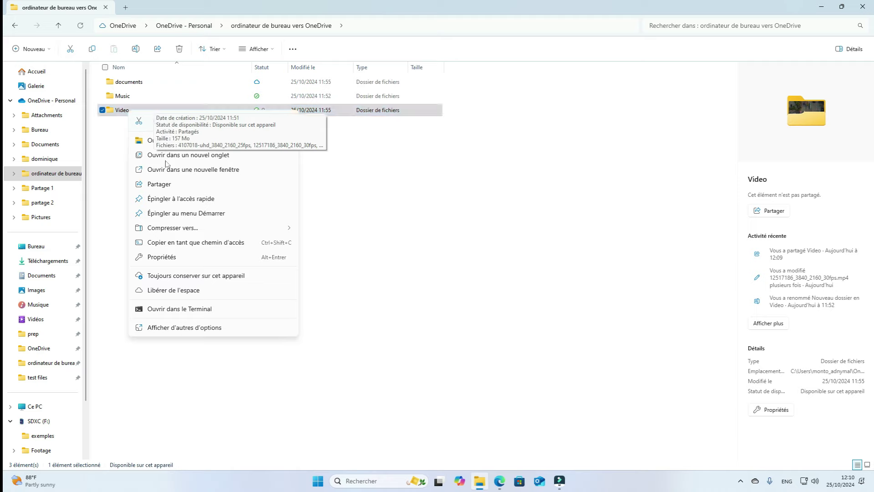
{"action": "left_click", "coordinate": [160, 185]}
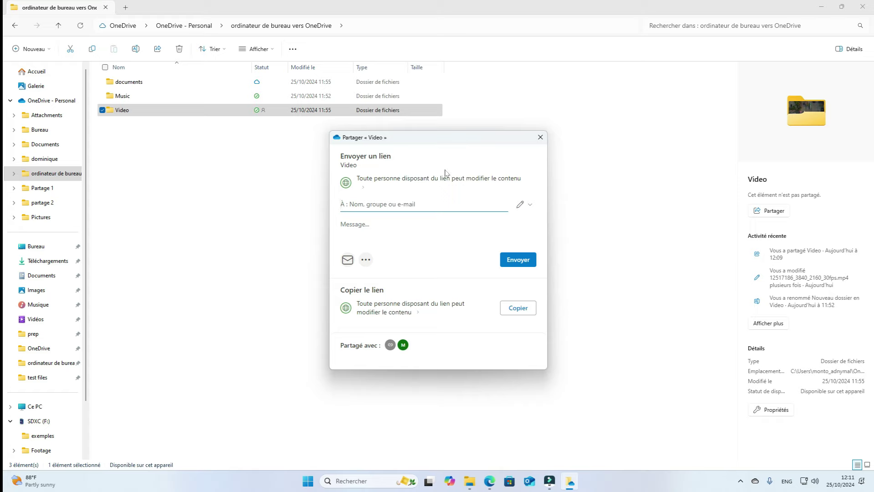
{"action": "left_click", "coordinate": [133, 113]}
{"action": "left_click", "coordinate": [425, 262]}
{"action": "left_click", "coordinate": [512, 310]}
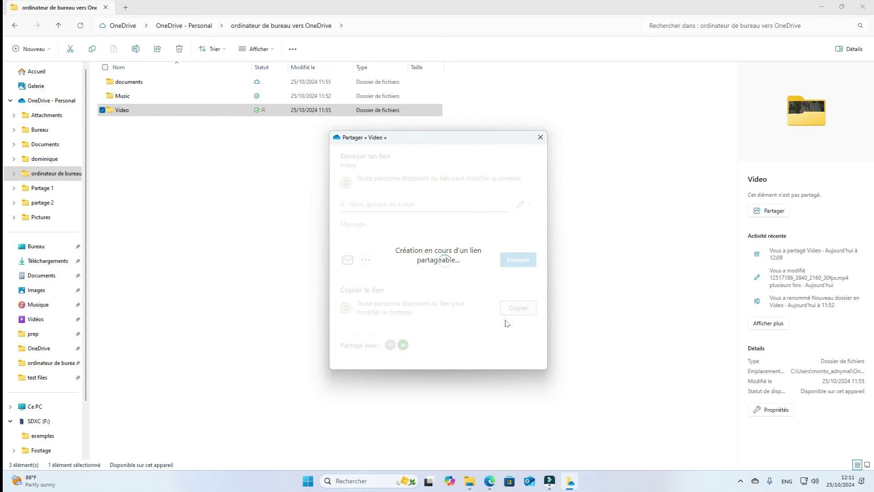
{"action": "left_click", "coordinate": [517, 184]}
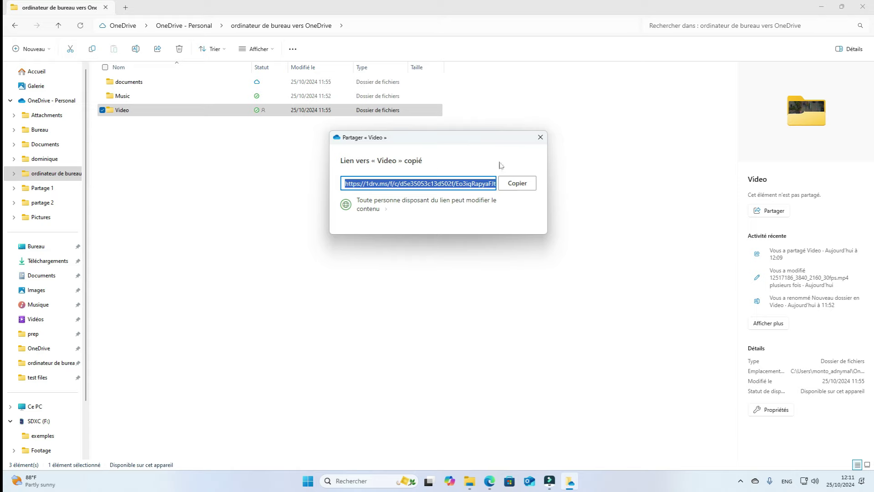
- Change the link to Consultation possible, apply it, and copy the new view-only link
{"action": "left_click", "coordinate": [382, 209]}
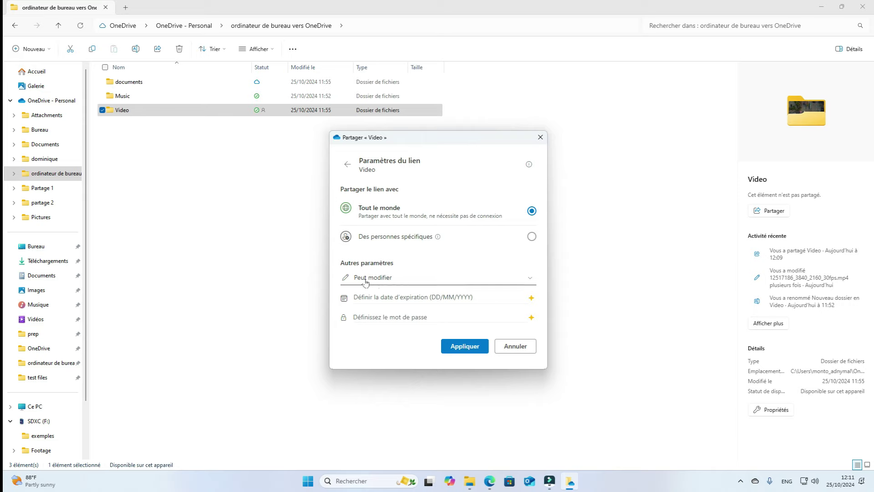
{"action": "left_click", "coordinate": [366, 283]}
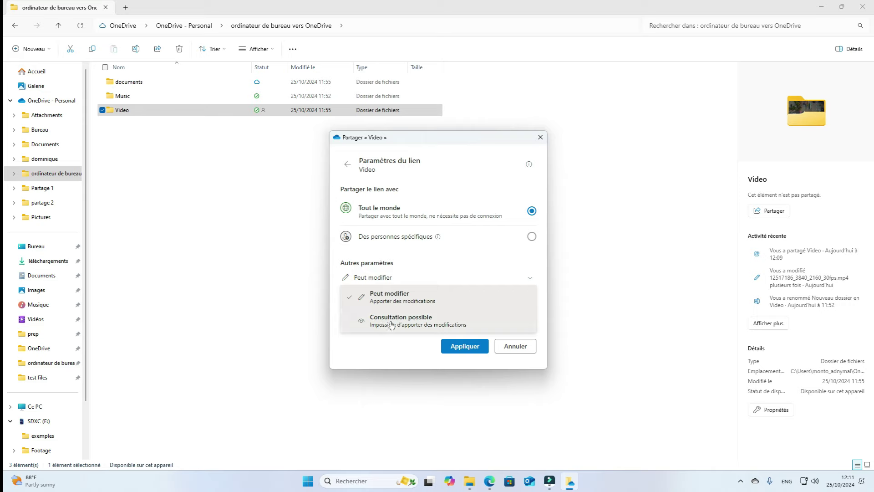
{"action": "left_click", "coordinate": [391, 324]}
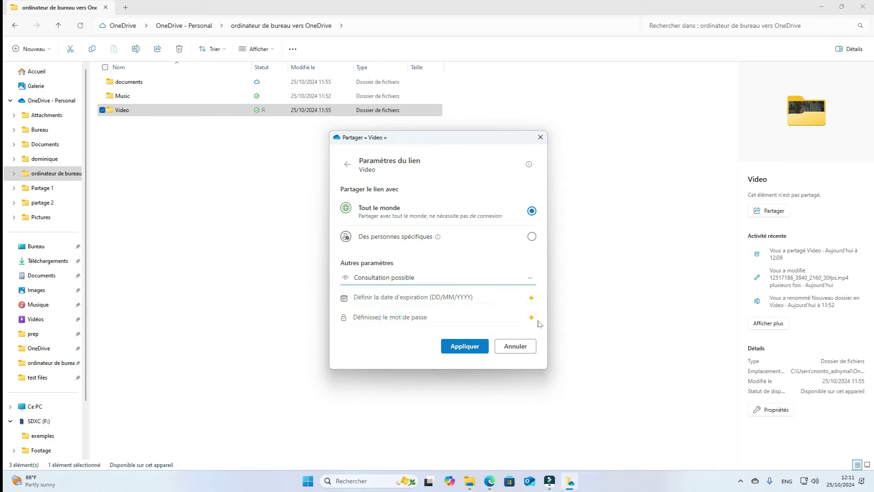
{"action": "left_click", "coordinate": [464, 347]}
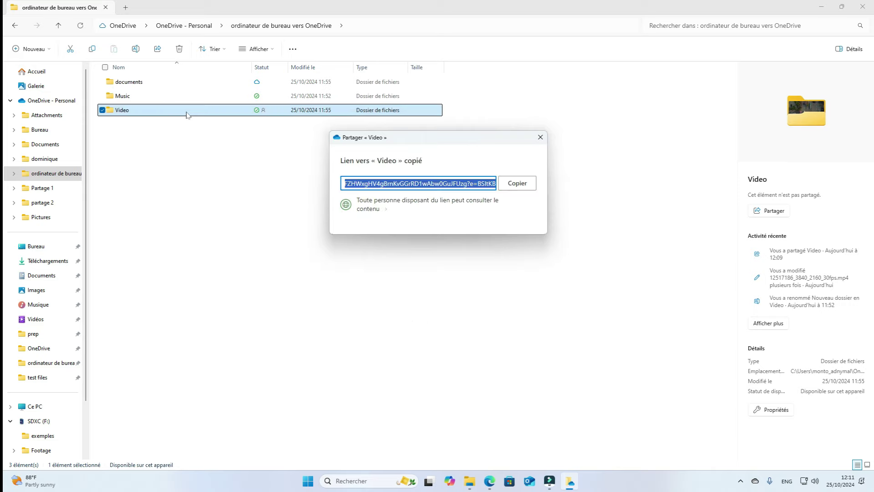
{"action": "left_click", "coordinate": [518, 188]}
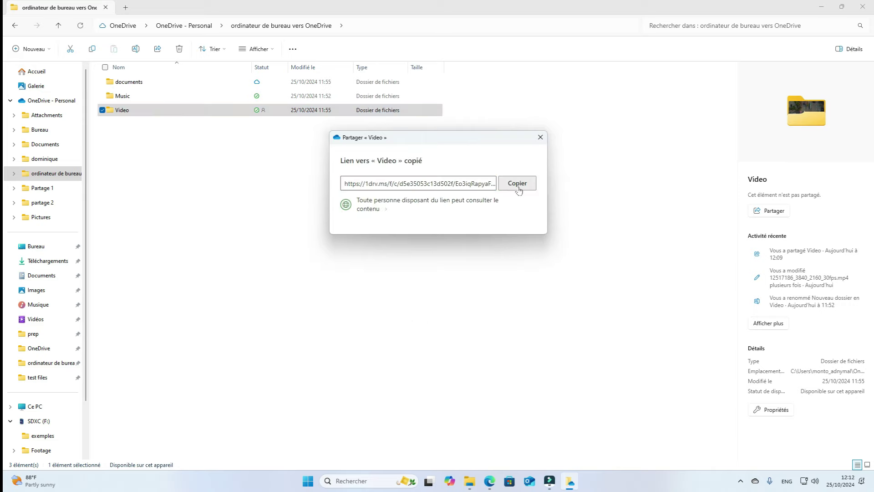
{"action": "left_click", "coordinate": [540, 137]}
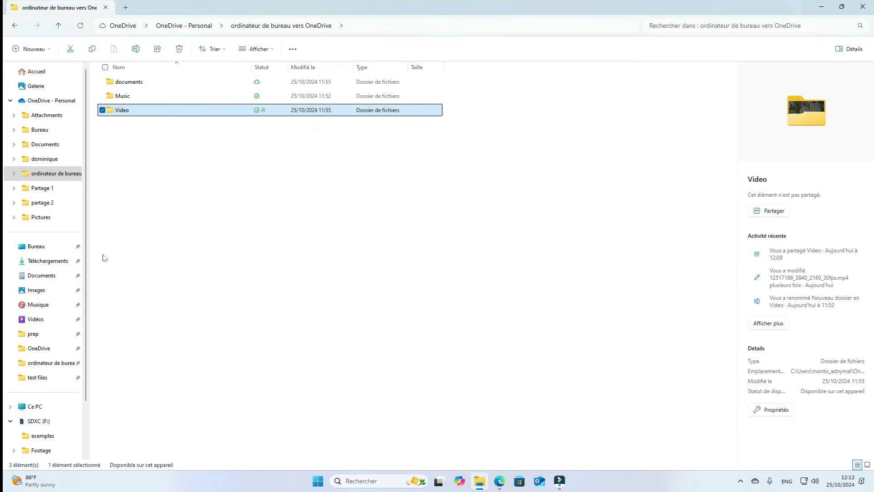